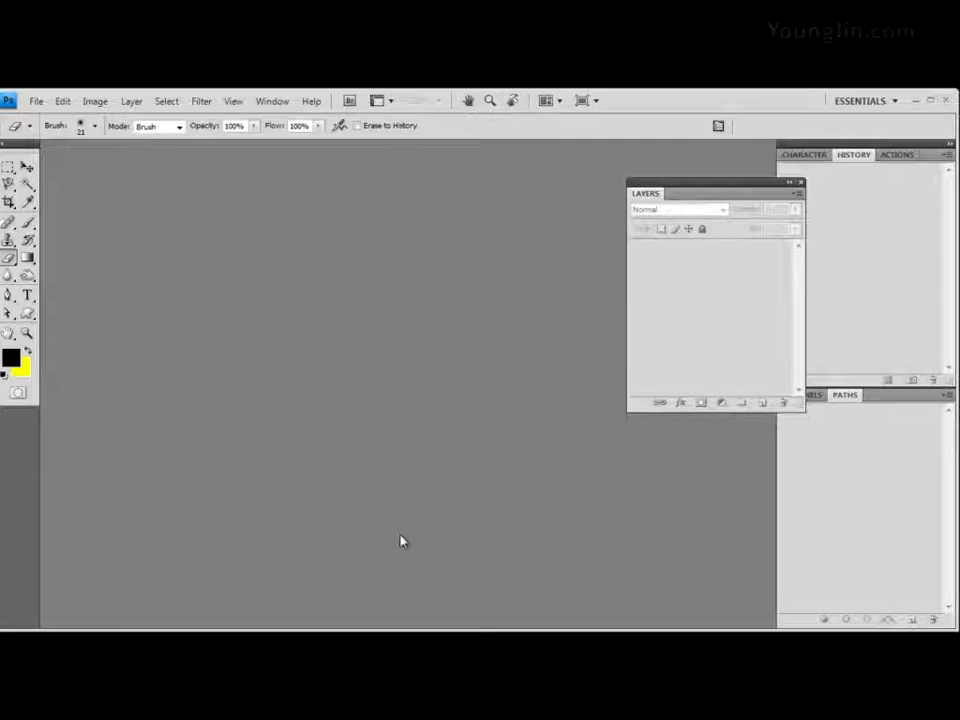
- Create a new 500 x 400 pixel RGB document at 72 pixels/inch with a white background
click(36, 101)
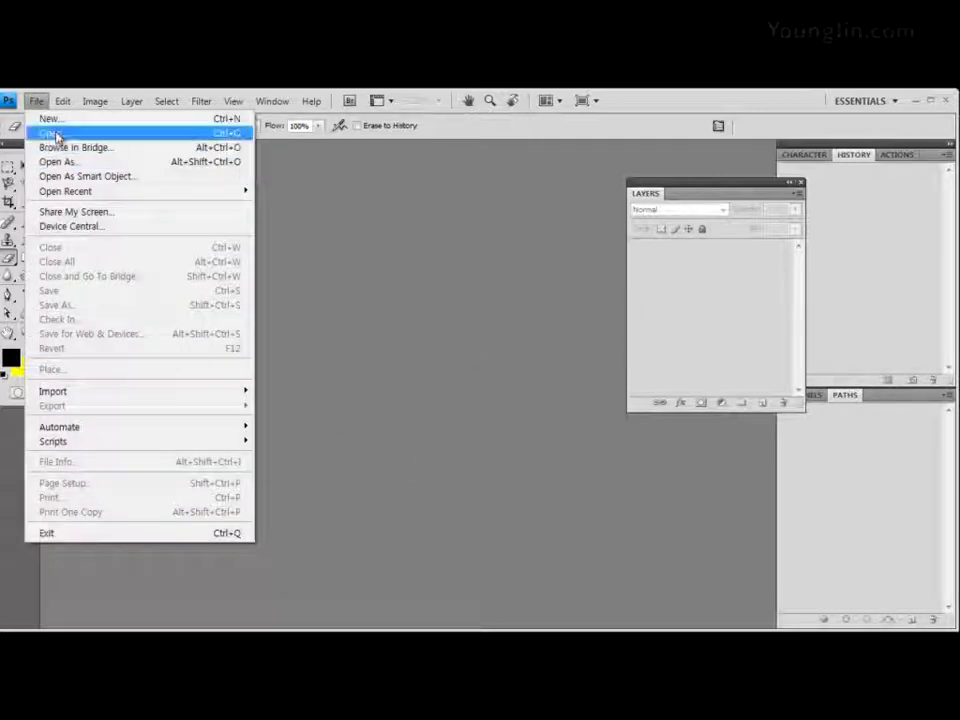
click(45, 118)
click(325, 268)
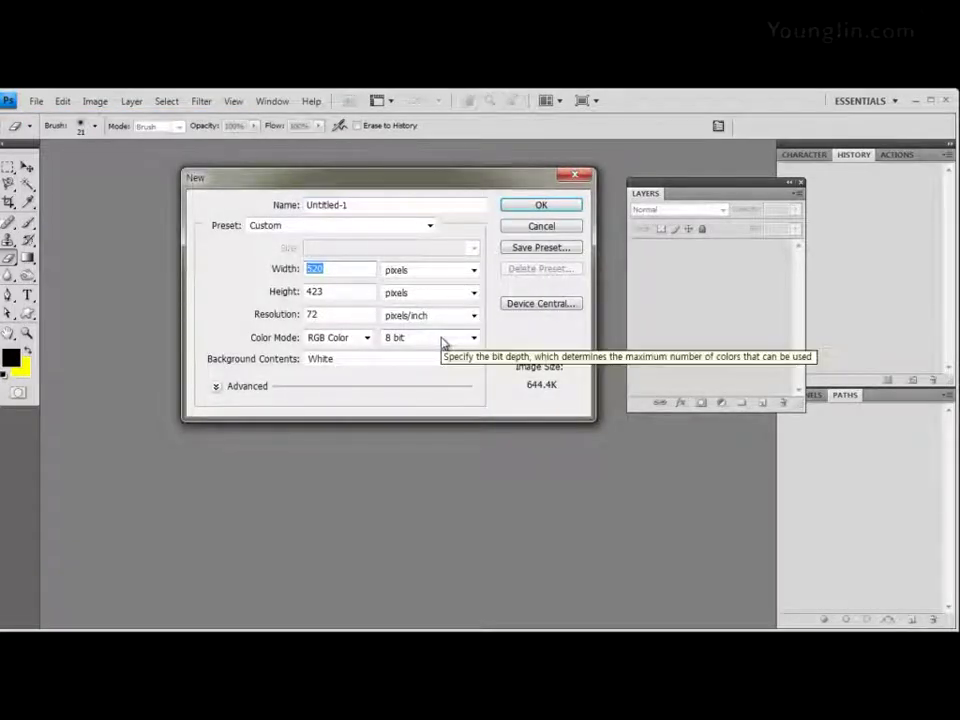
text(500)
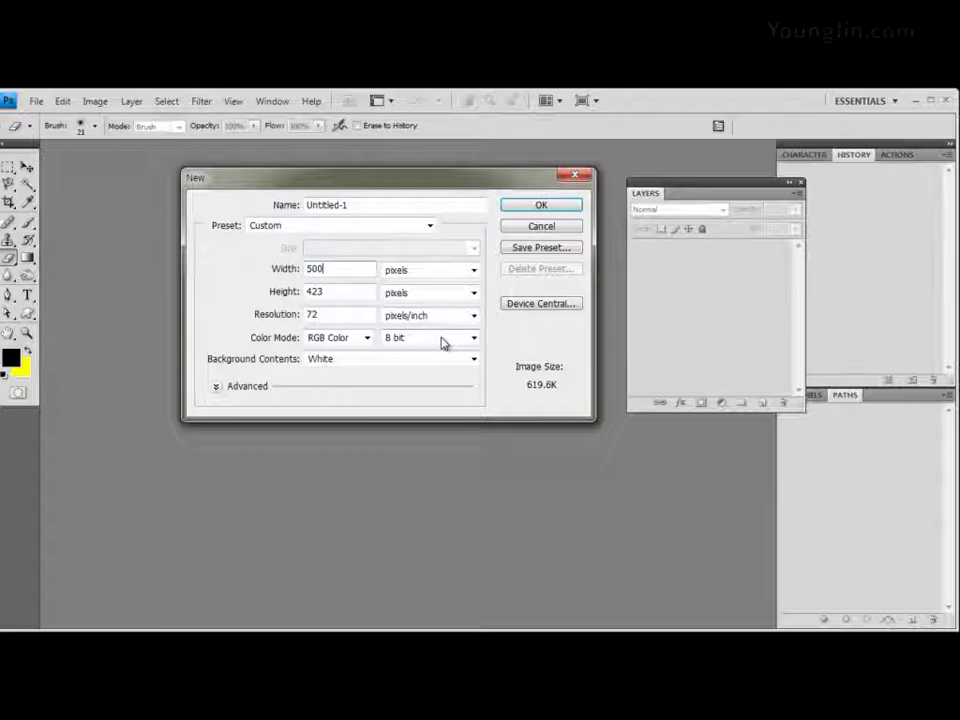
click(348, 288)
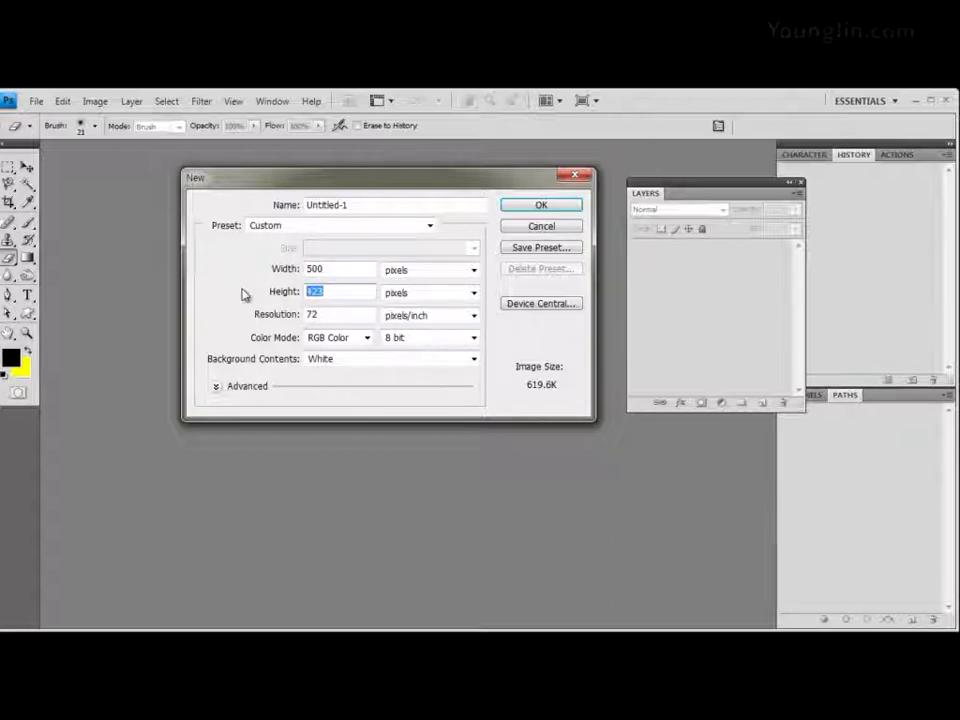
text(400)
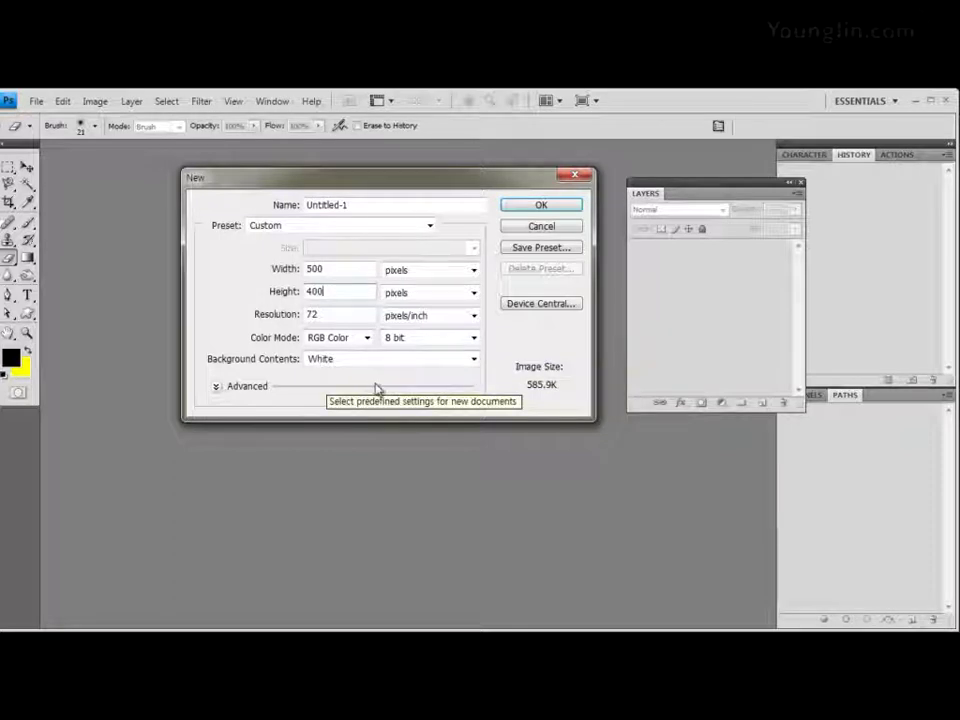
click(562, 207)
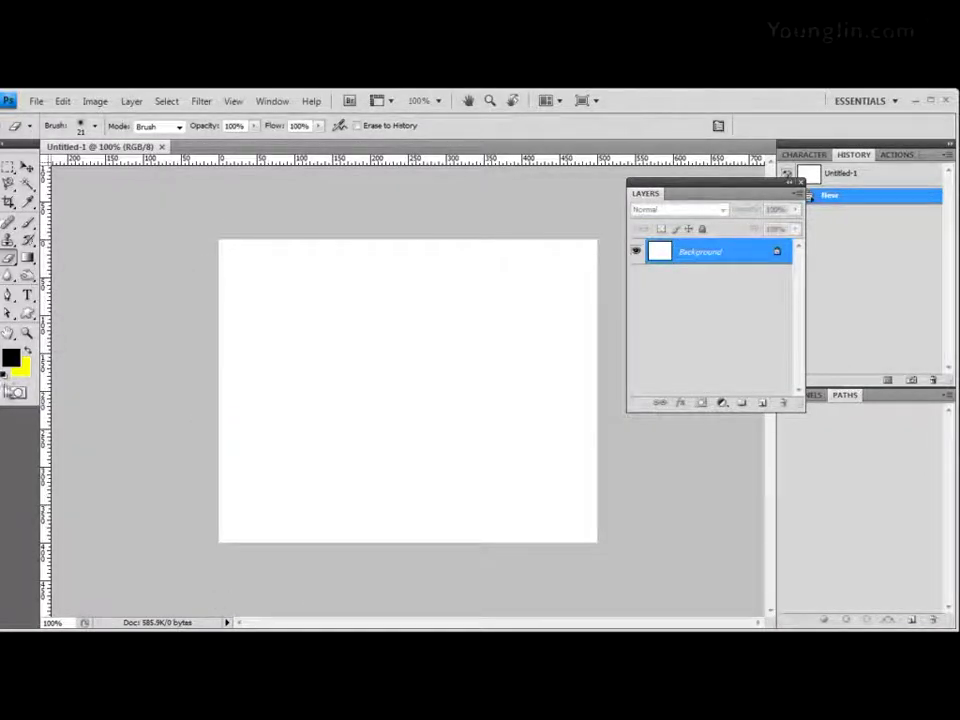
- Reset the default colours, set the foreground colour to #ffcc99 and fill the Background layer with it
click(5, 376)
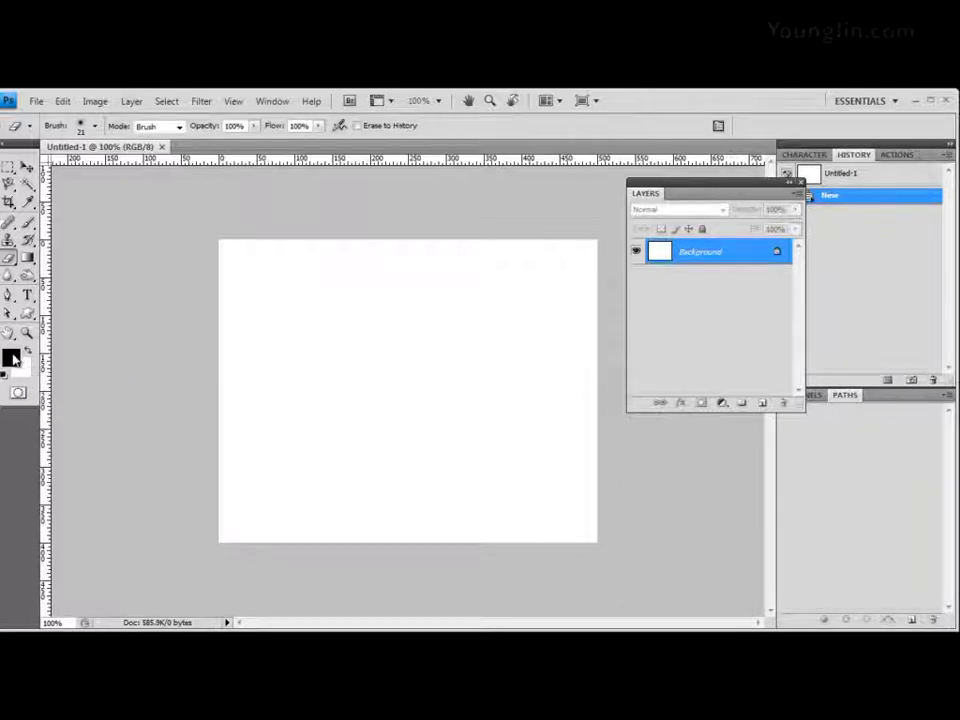
click(11, 358)
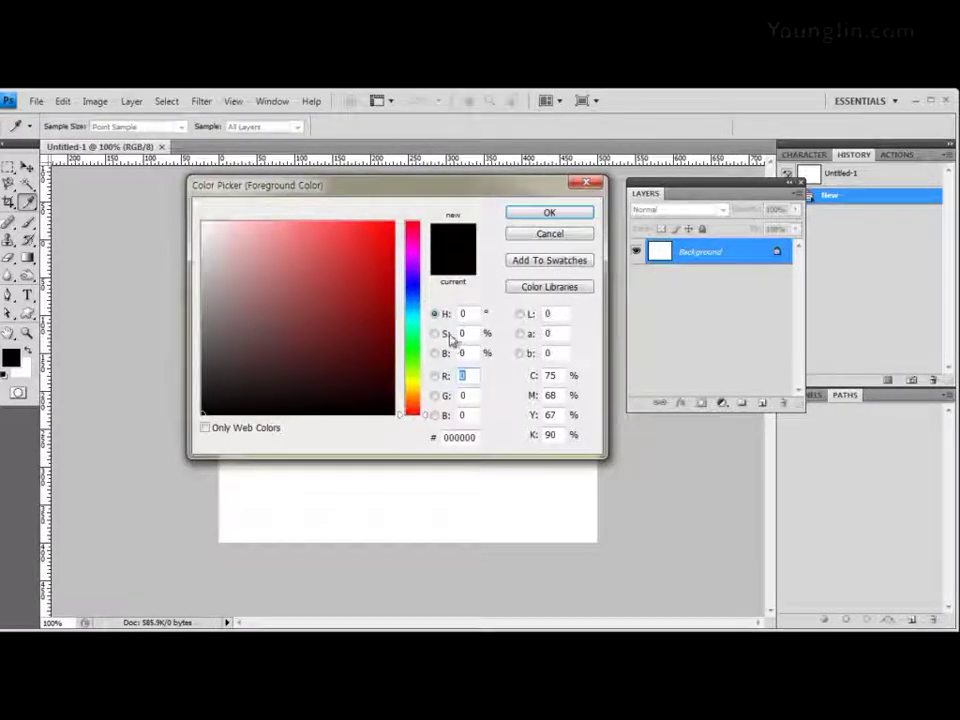
click(462, 437)
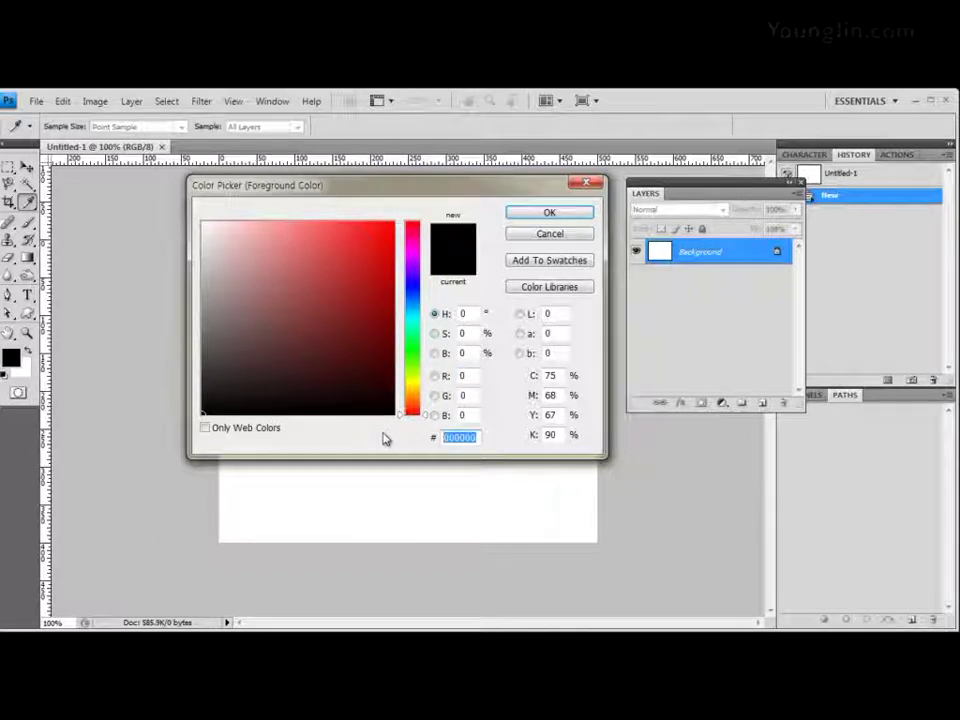
key(BackSpace)
text(ffcc)
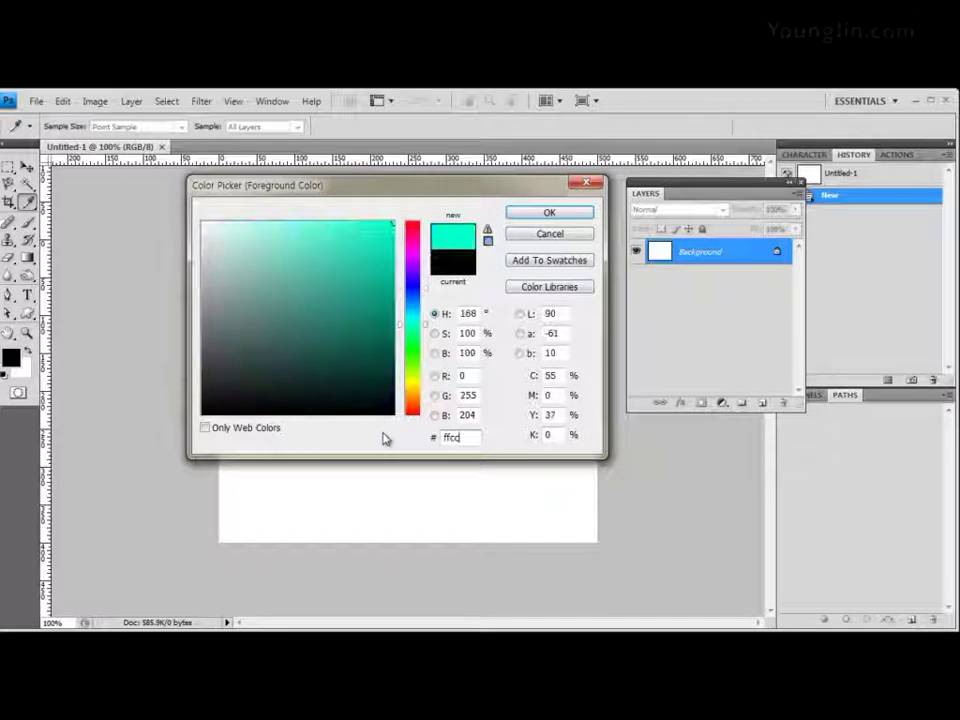
text(99)
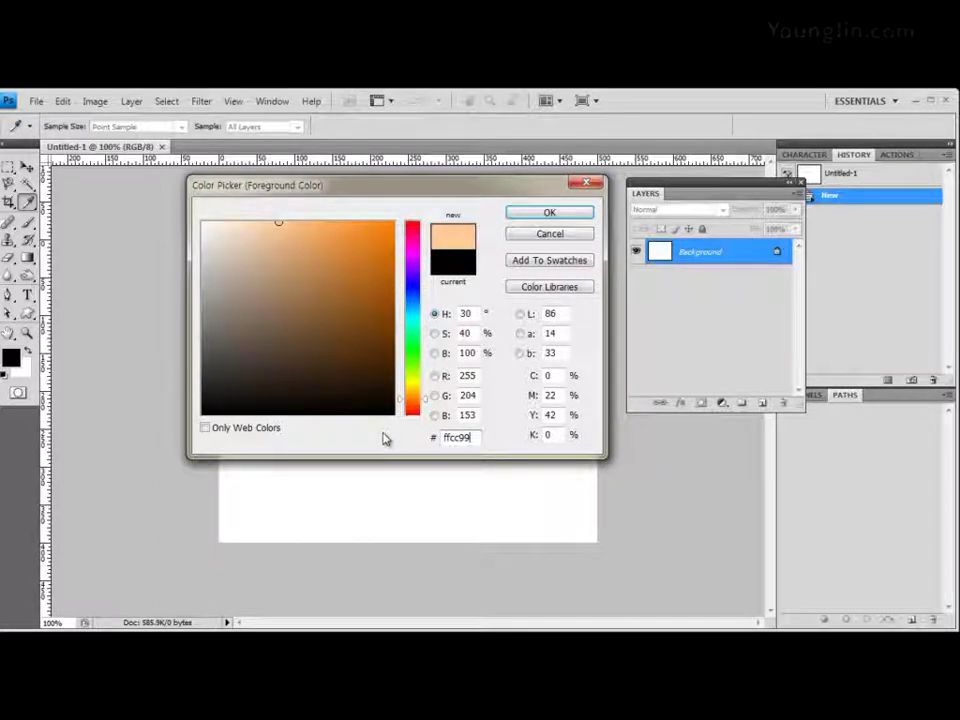
click(585, 214)
key(e)
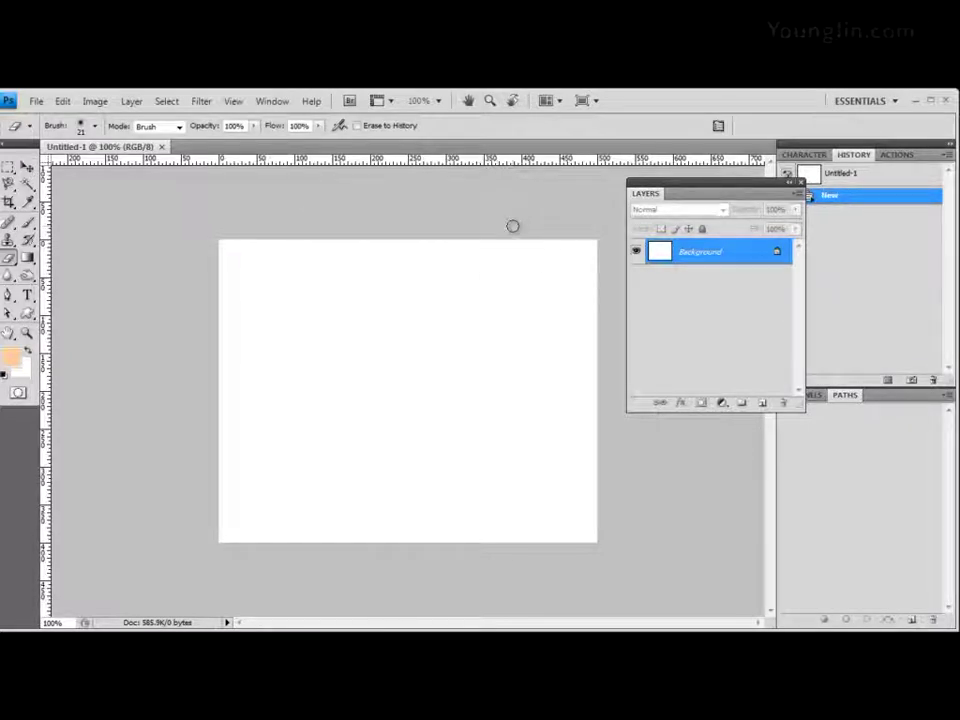
key(alt+BackSpace)
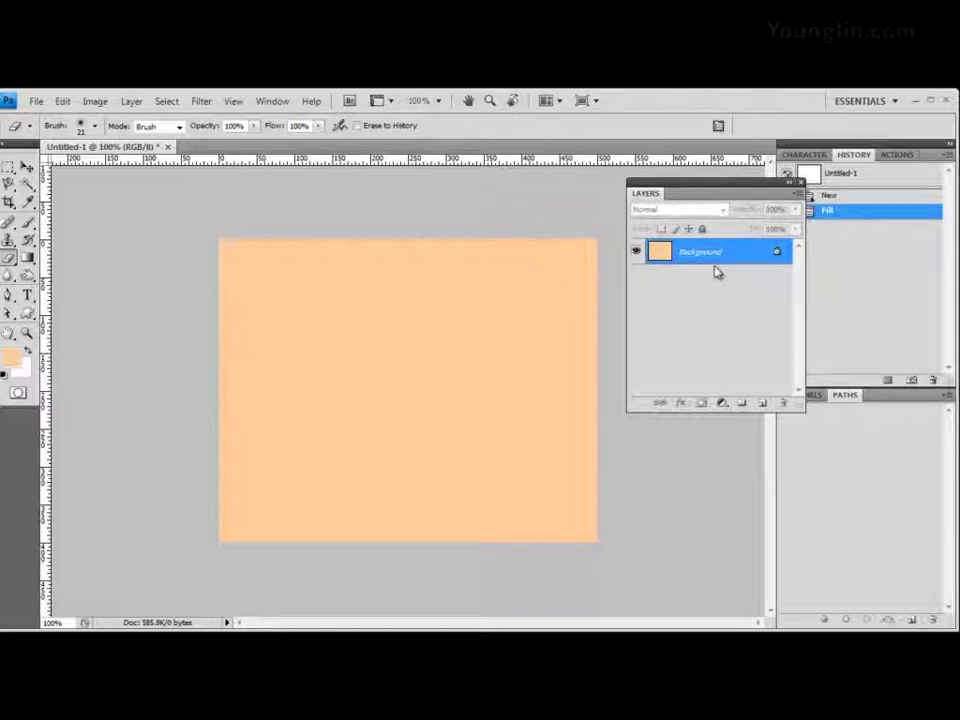
- Open the finished example 1급-1.psd from the Chapter04 정답 folder and float it in its own window
key(alt+Tab)
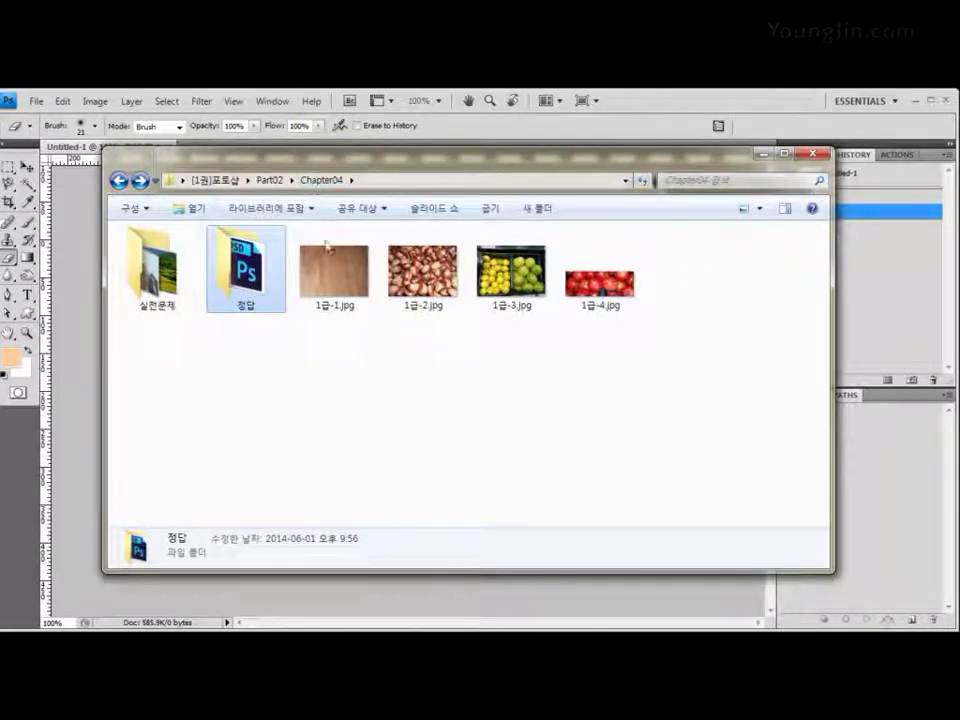
double_click(245, 265)
drag(172, 257, 71, 467)
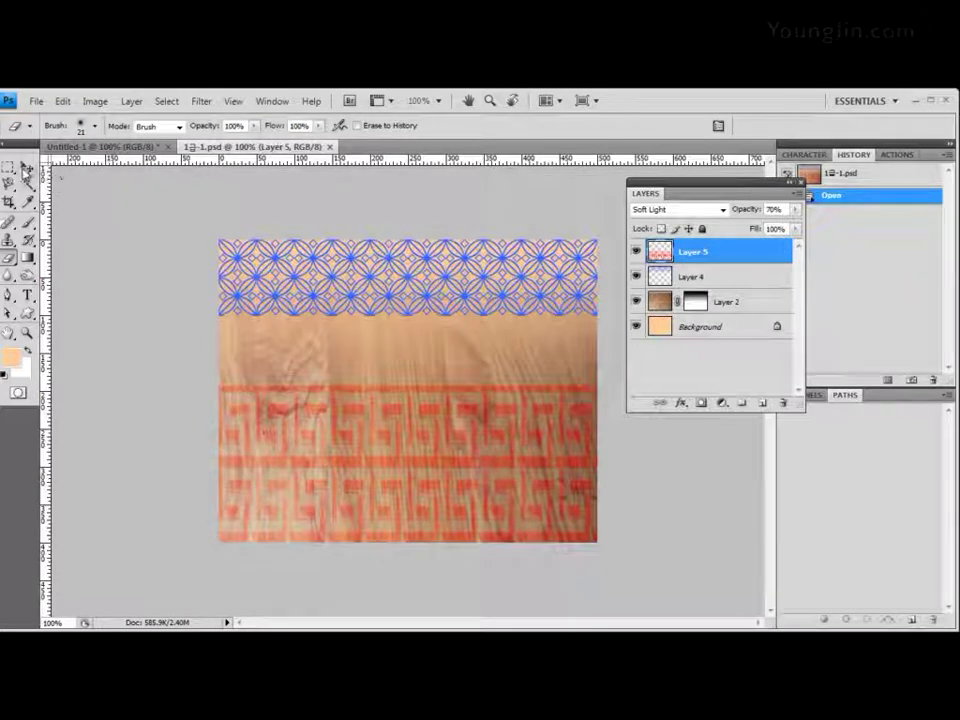
key(v)
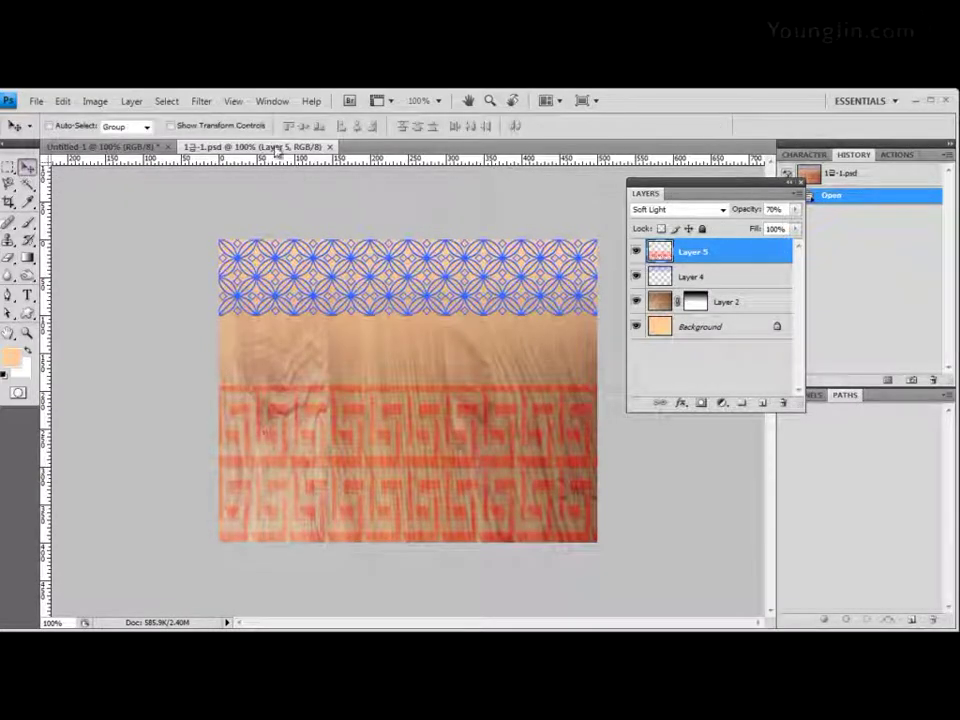
drag(279, 146, 200, 200)
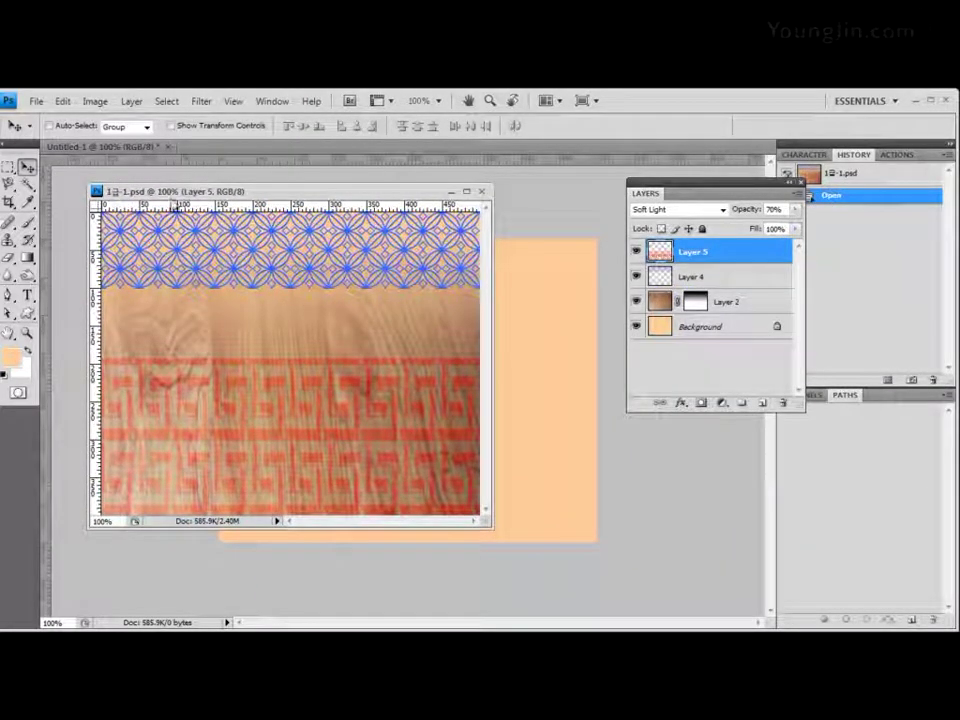
- Hide the rulers in the 1급-1.psd window and show them again
click(233, 101)
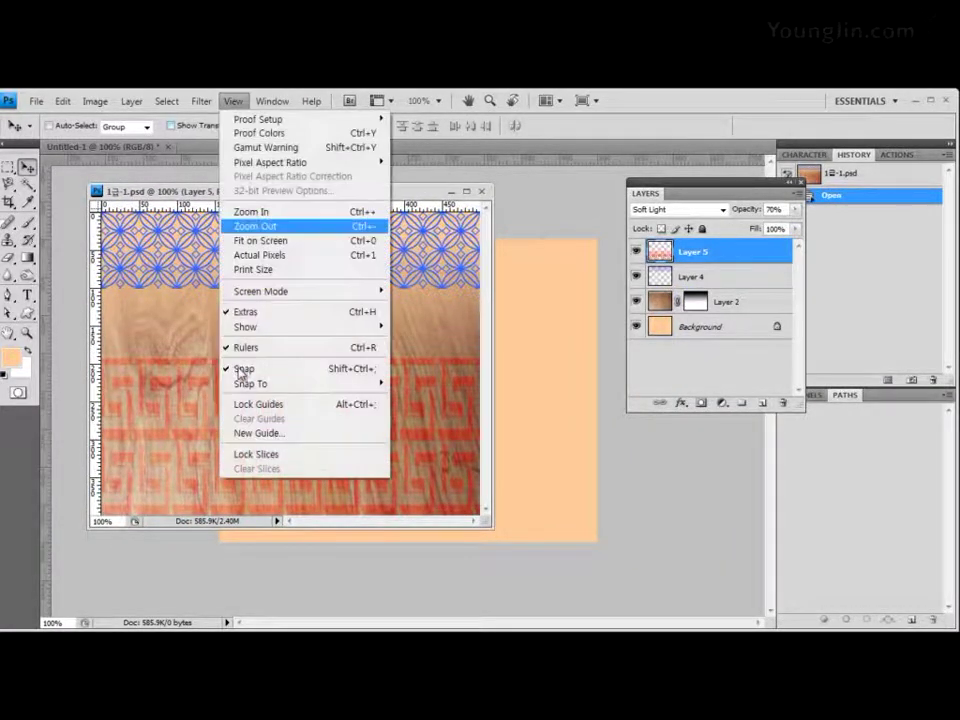
click(248, 346)
click(240, 101)
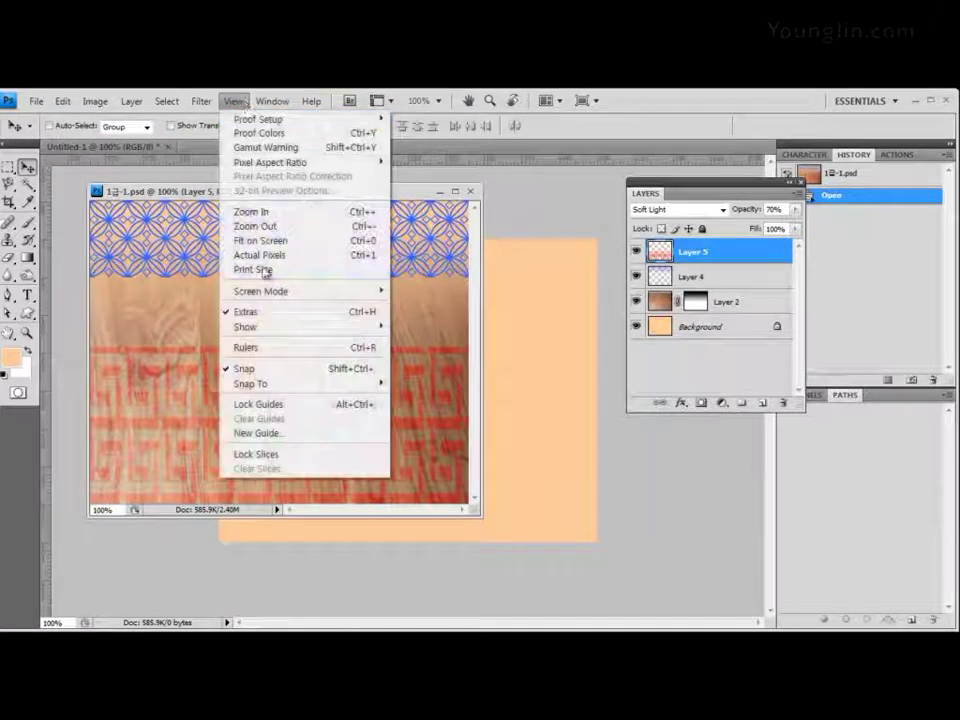
click(238, 101)
click(233, 101)
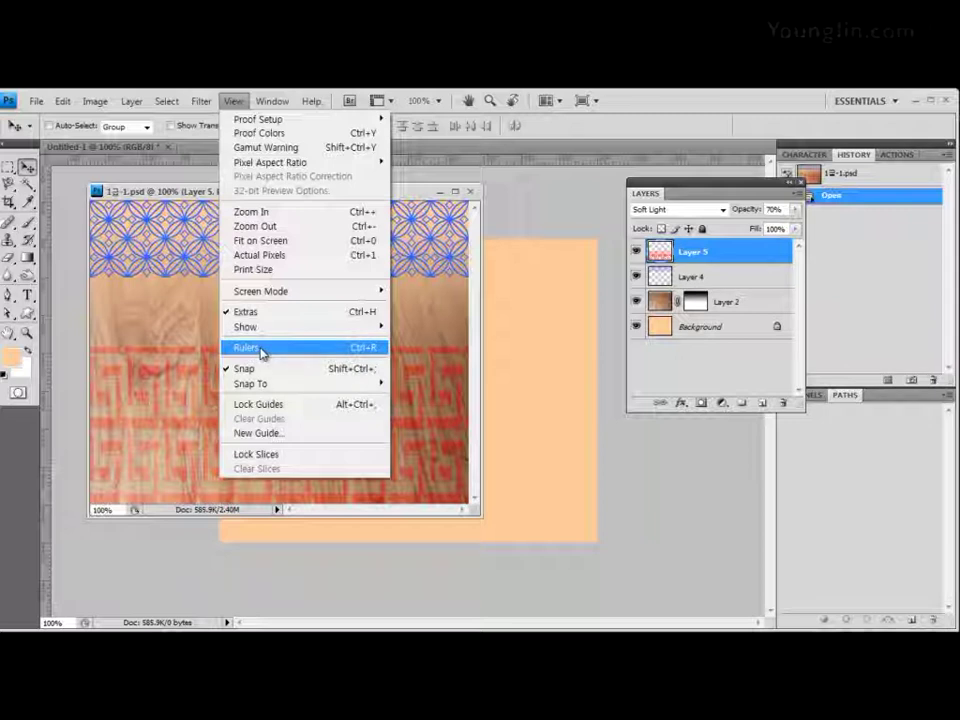
click(259, 348)
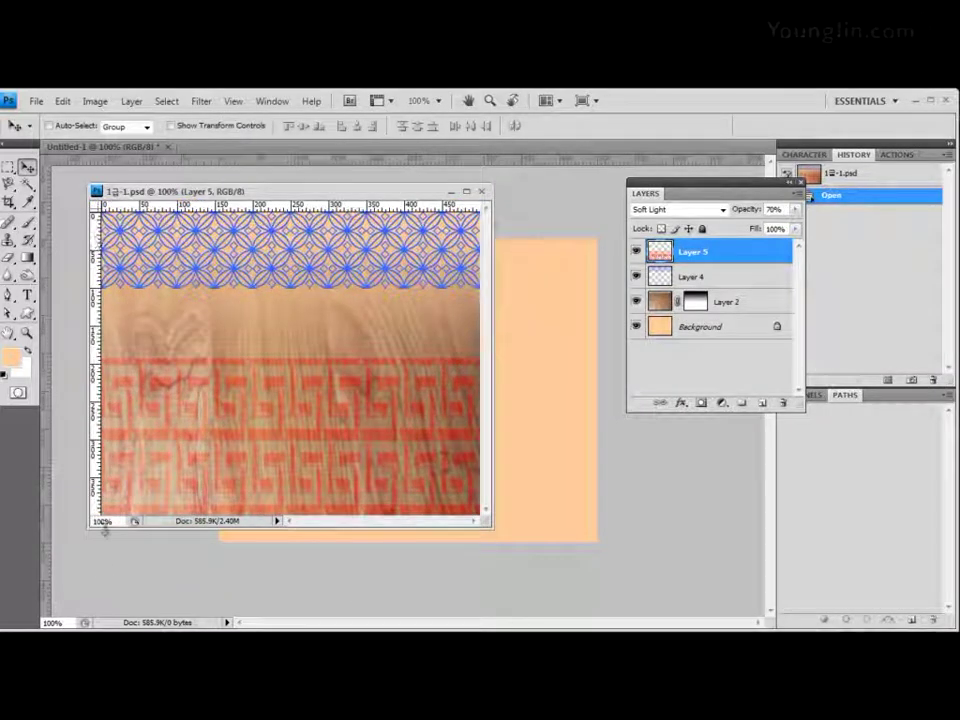
- Choose the measurement unit for the rulers and close the 1급-1.psd example
right_click(98, 222)
click(150, 231)
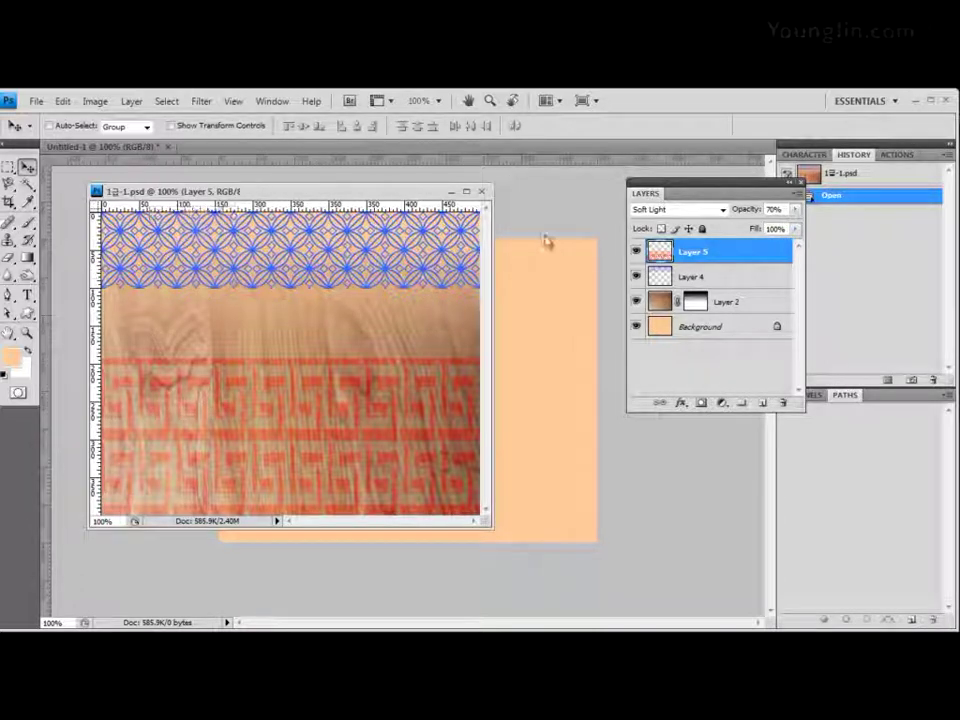
click(482, 193)
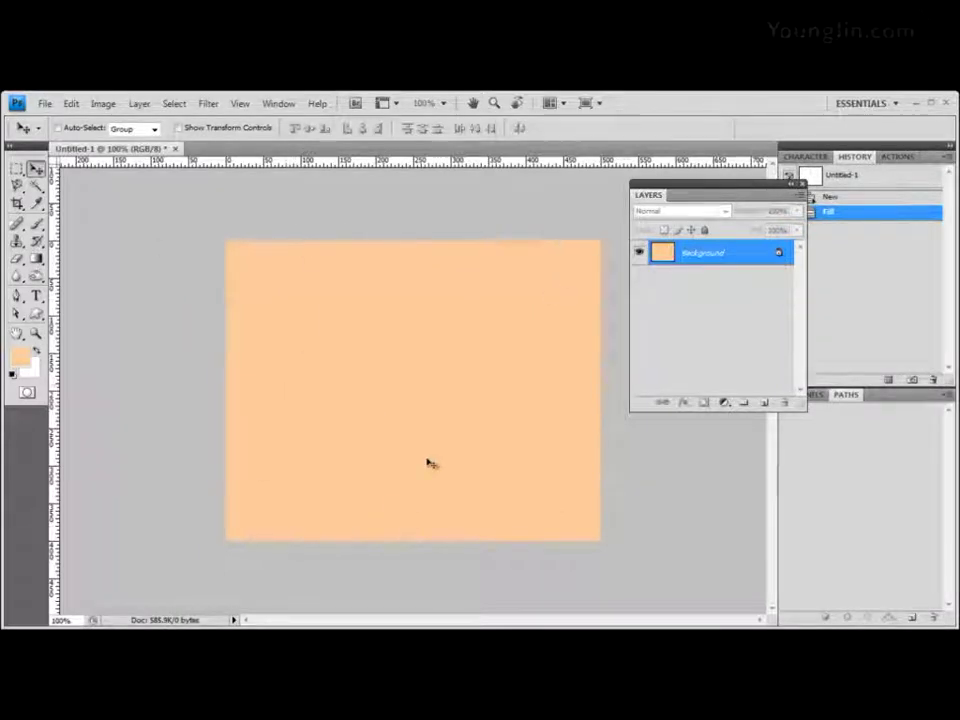
- Create a new 50 x 50 pixel RGB document at 72 pixels/inch with transparent background contents
click(45, 104)
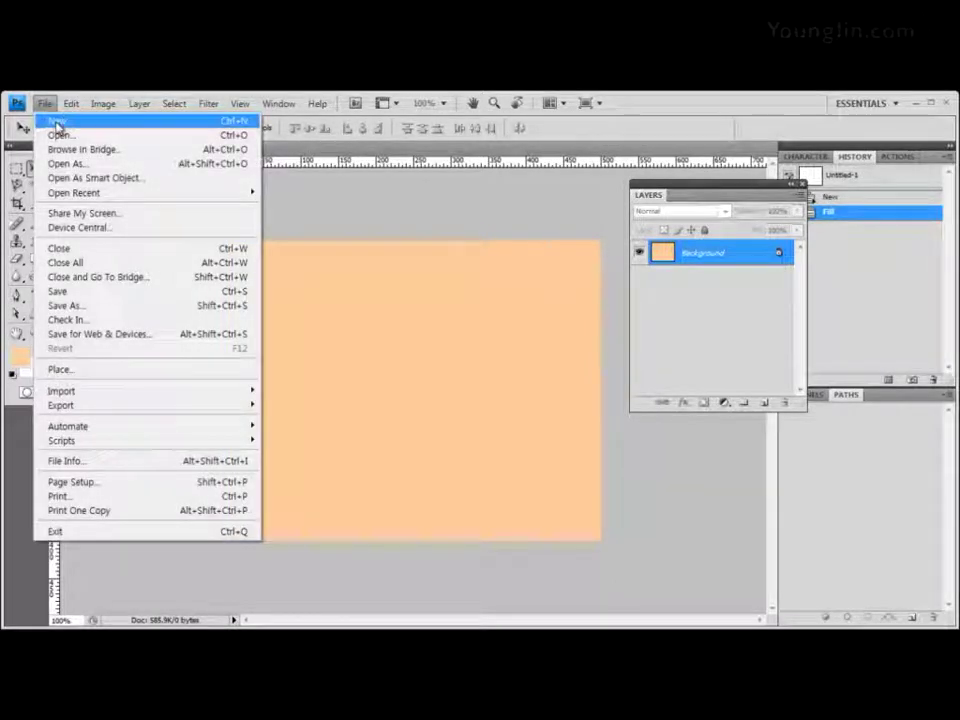
click(57, 124)
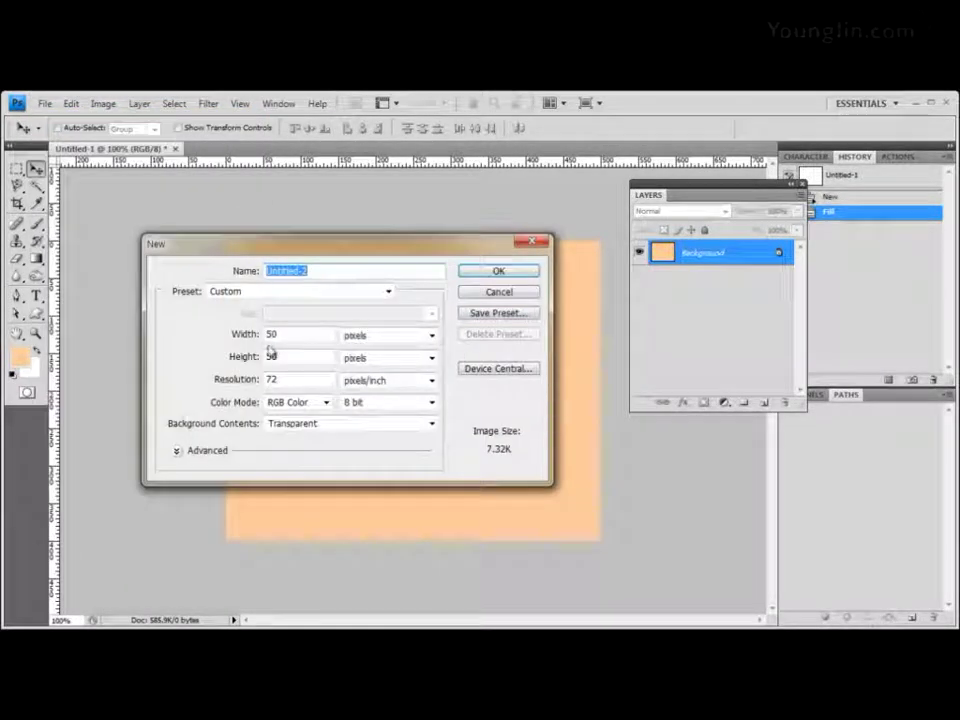
double_click(277, 335)
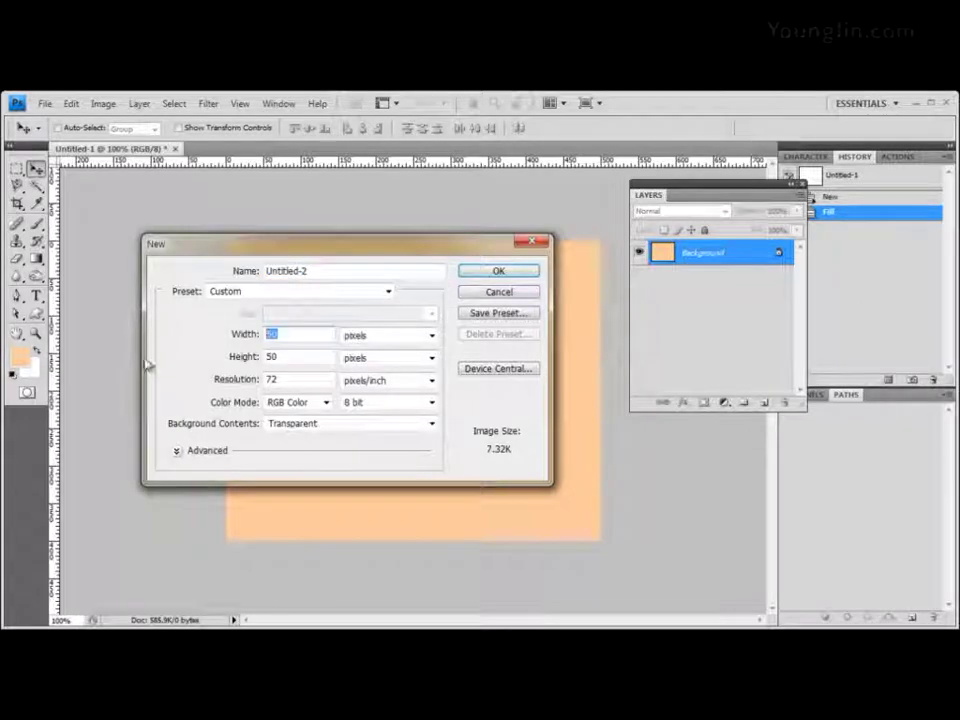
double_click(272, 357)
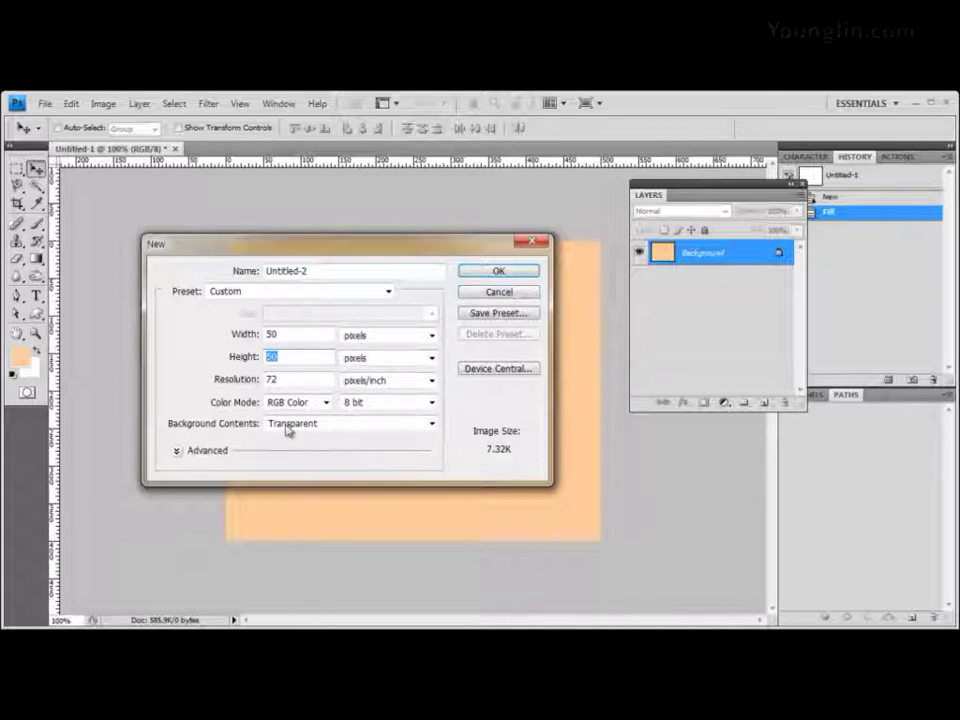
click(320, 425)
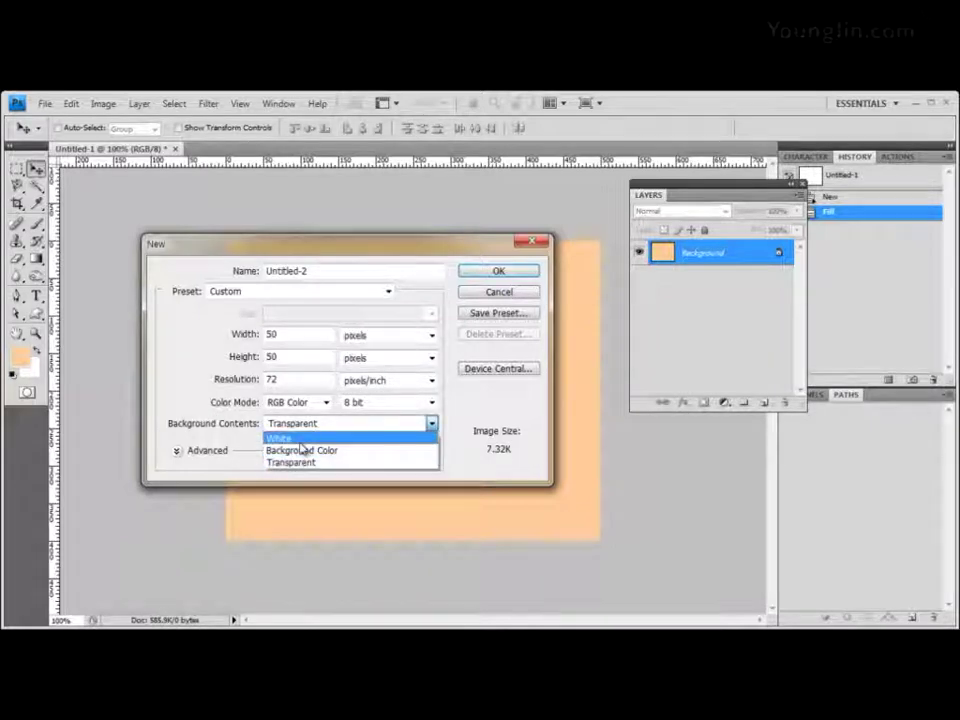
click(301, 444)
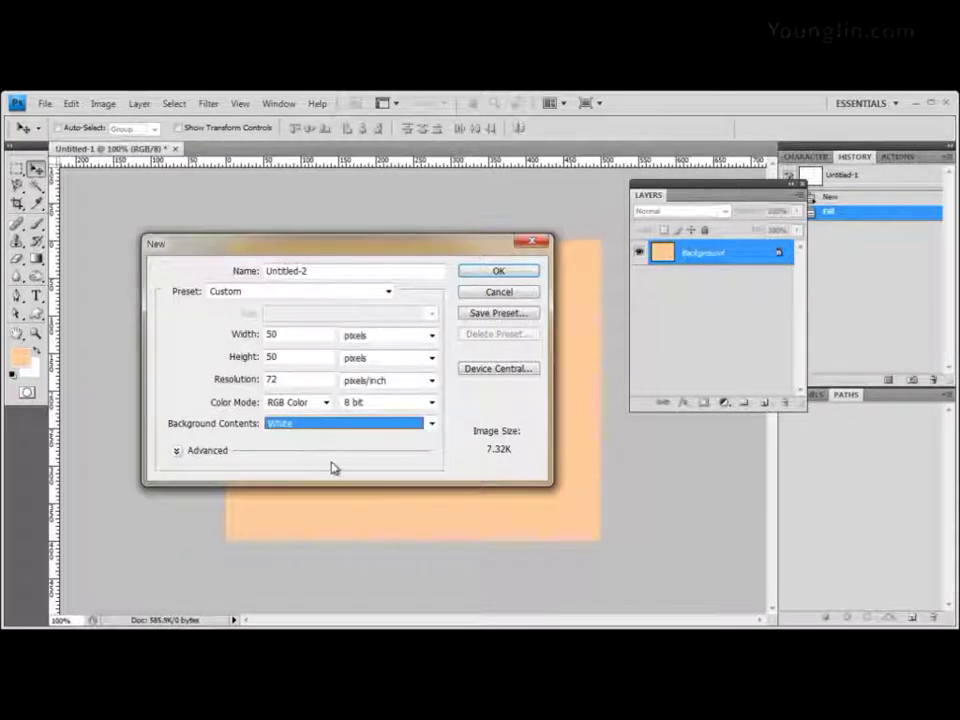
click(329, 425)
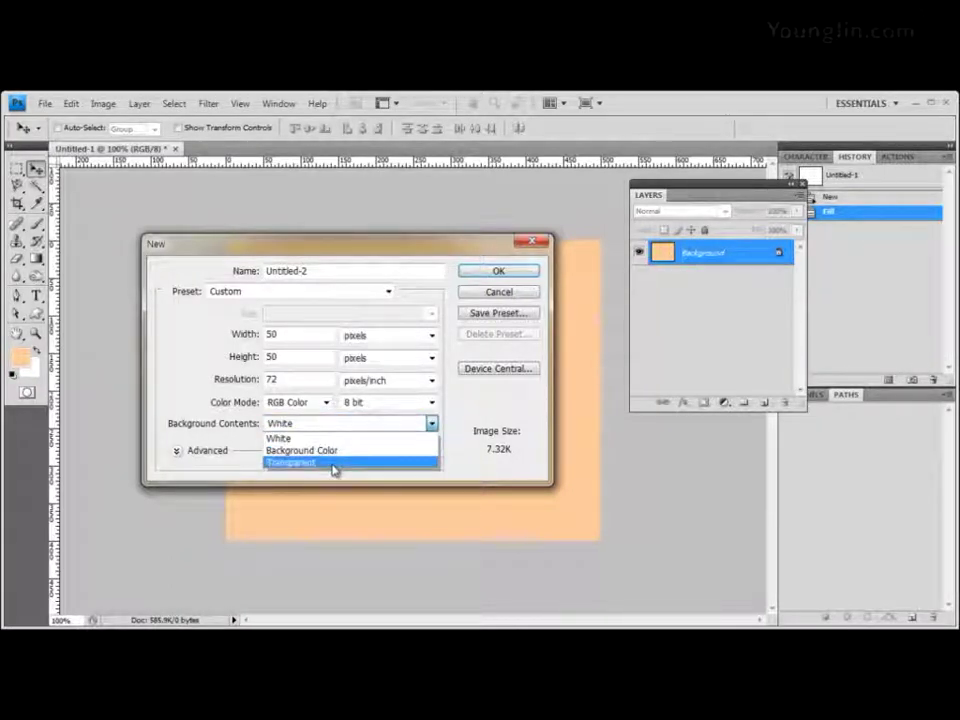
click(333, 463)
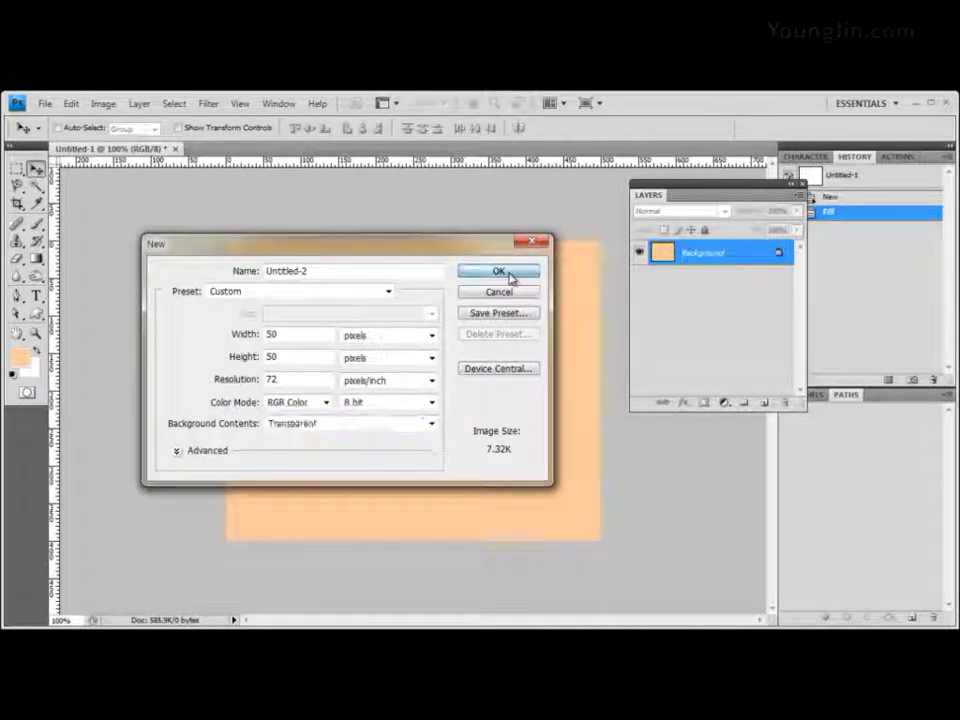
click(508, 275)
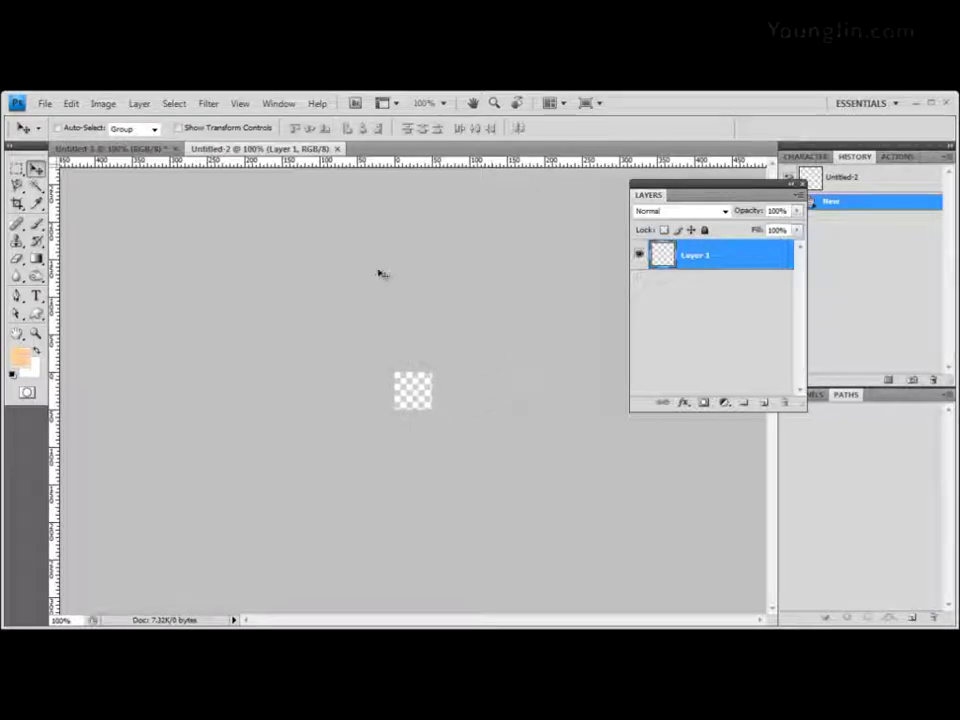
- Activate the Custom Shape tool and set it to draw filled pixels
click(36, 313)
click(36, 313)
click(90, 381)
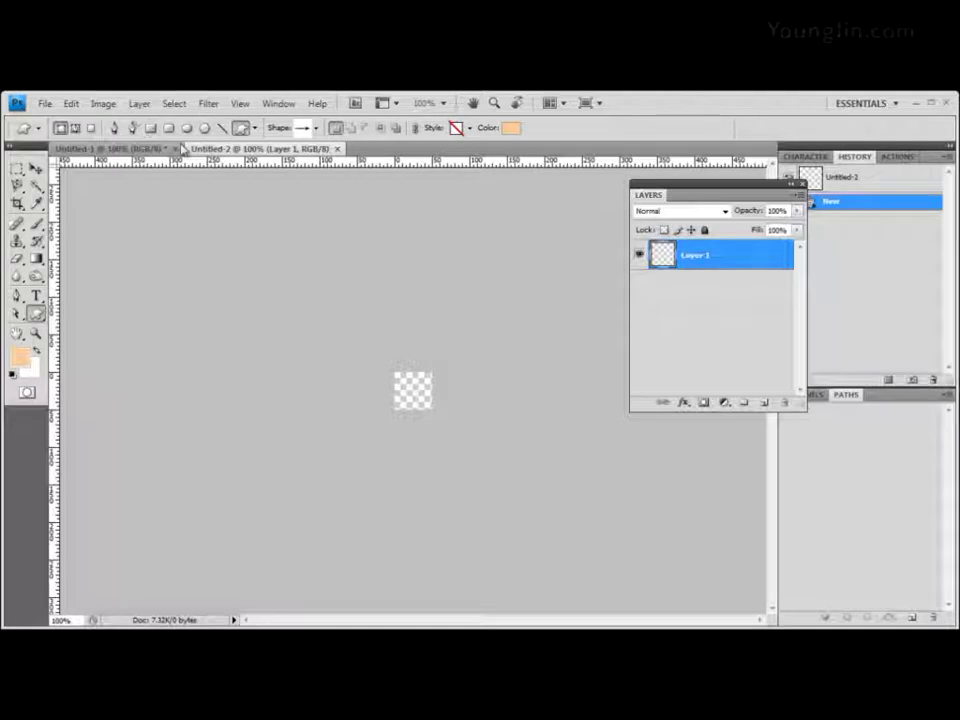
click(91, 129)
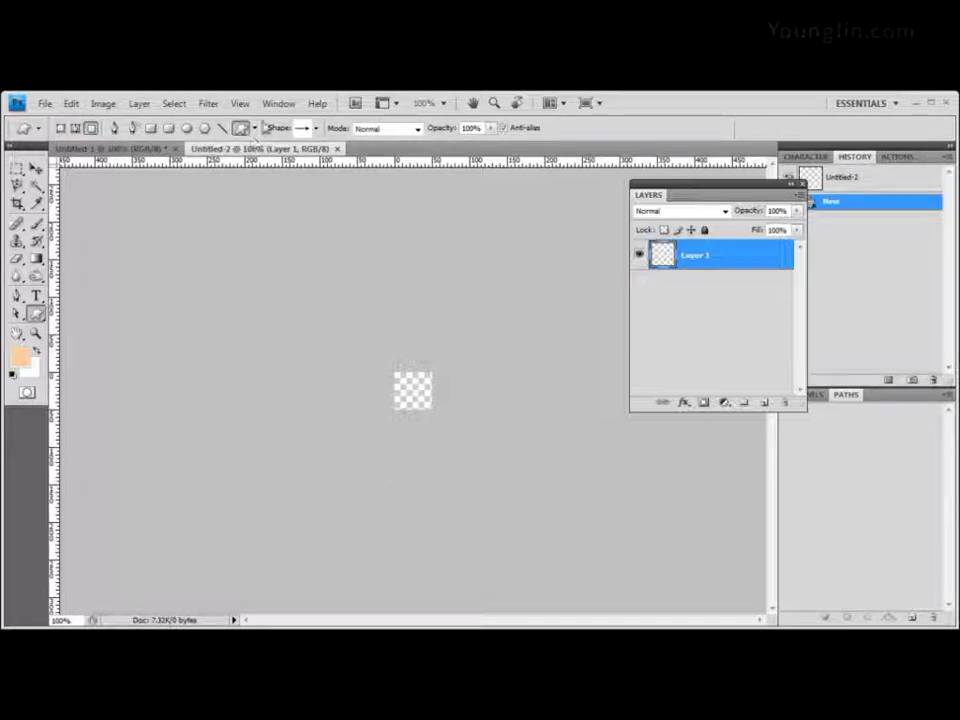
- Replace the current custom shapes with the Ornaments set, enlarge the shape picker and choose the Ornament 8 shape
click(316, 129)
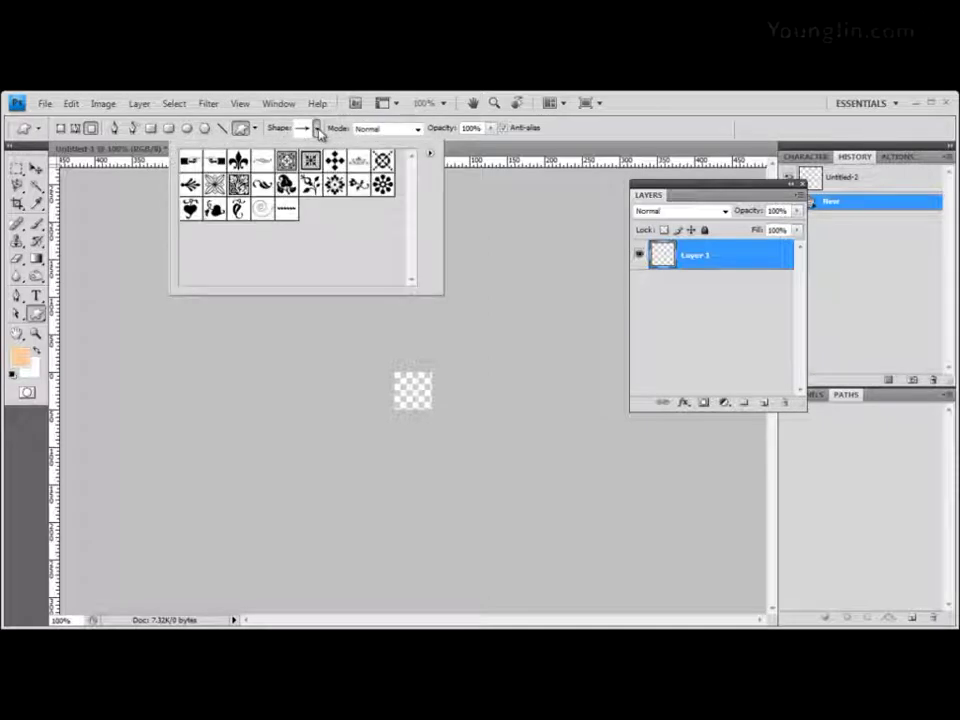
click(430, 155)
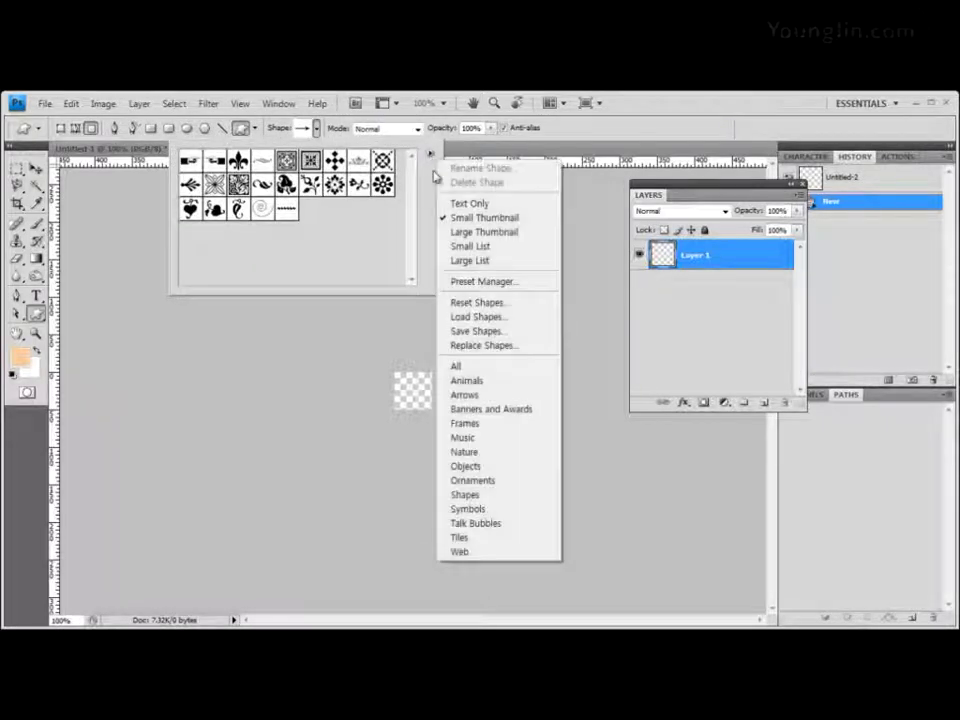
click(492, 481)
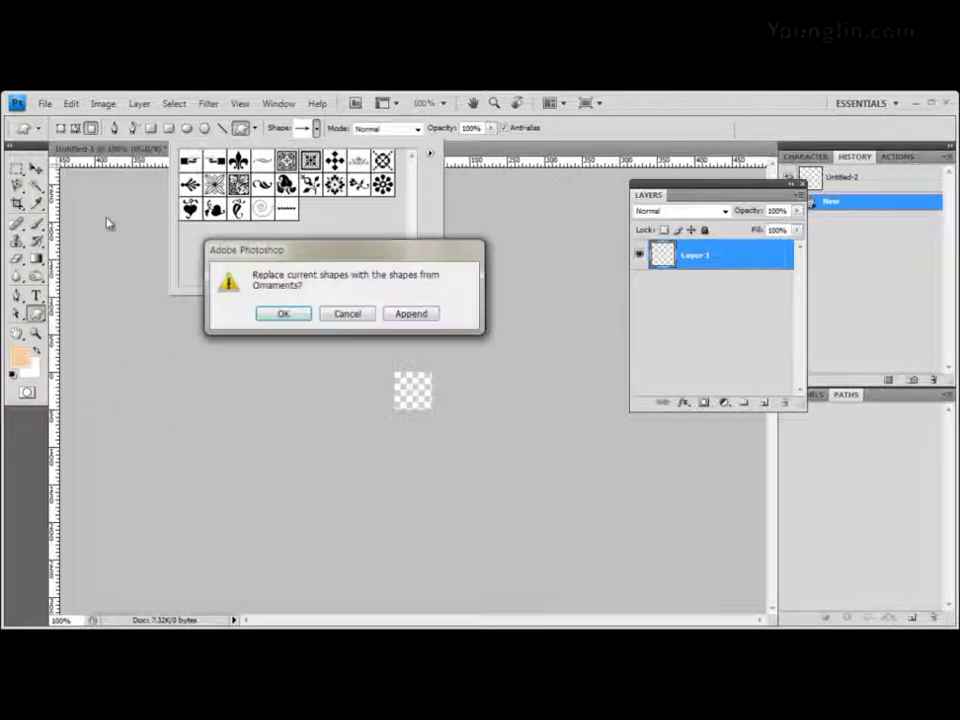
click(285, 313)
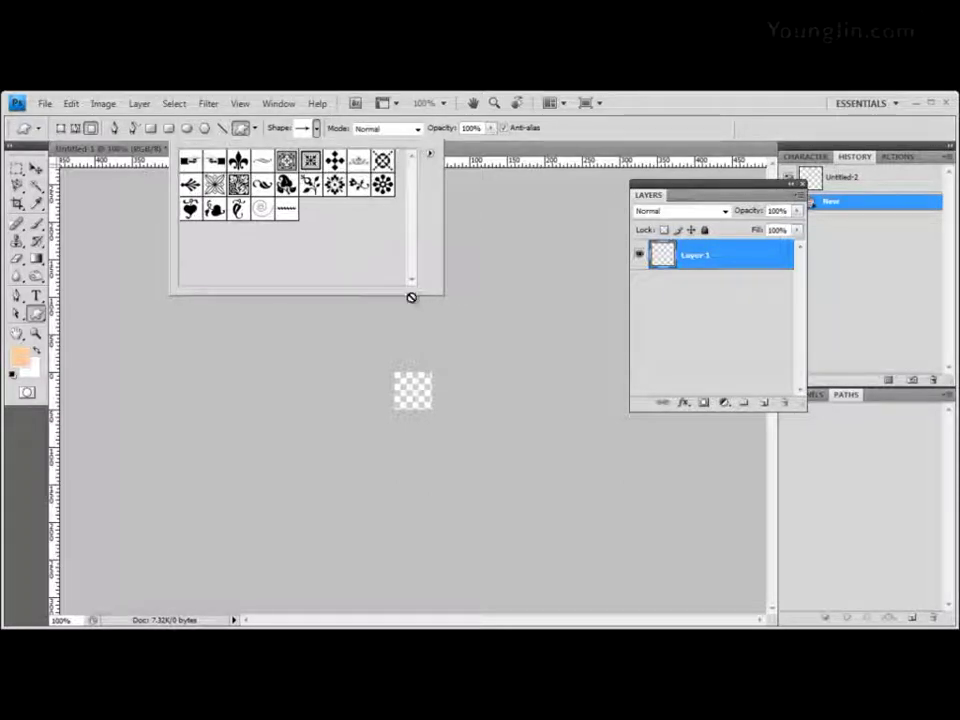
drag(442, 293, 436, 318)
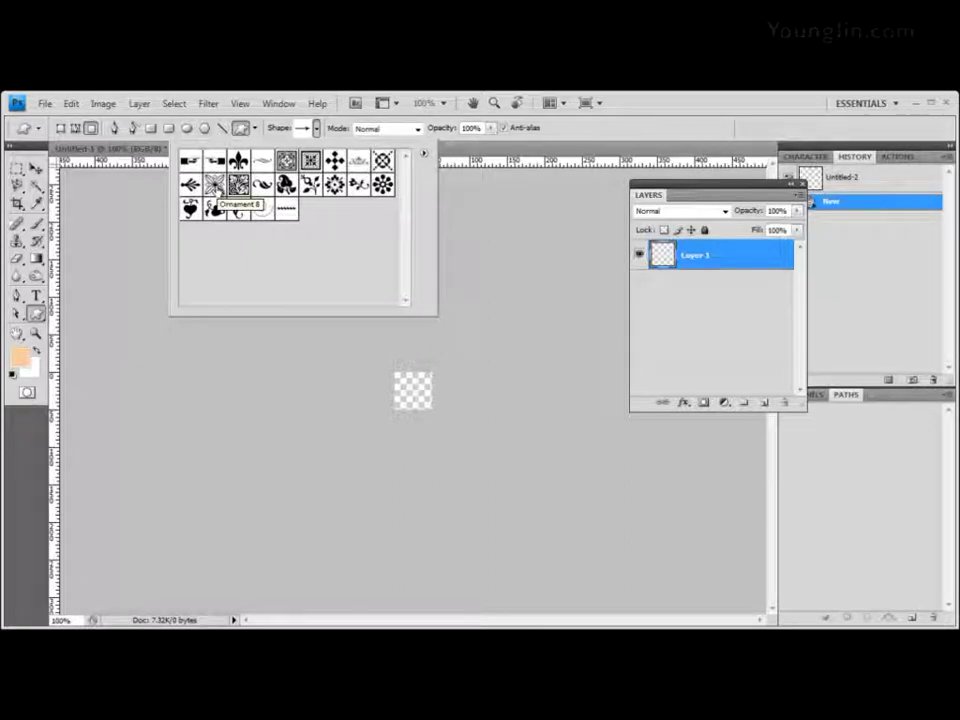
click(213, 184)
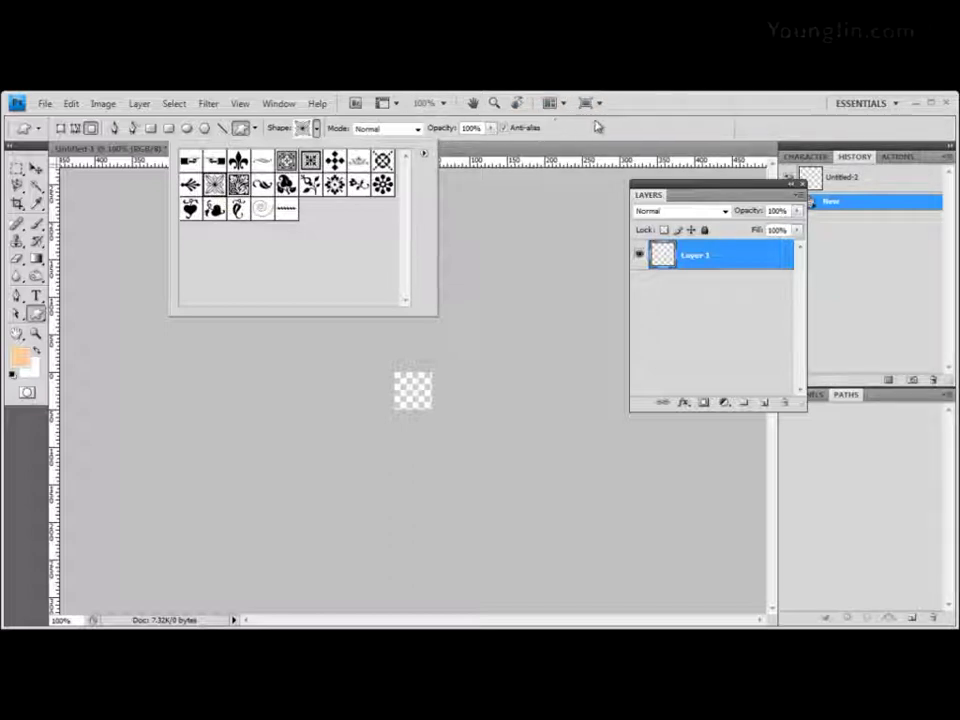
click(490, 128)
mouse_move(490, 128)
mouse_down()
mouse_move(400, 148)
mouse_move(497, 146)
mouse_up()
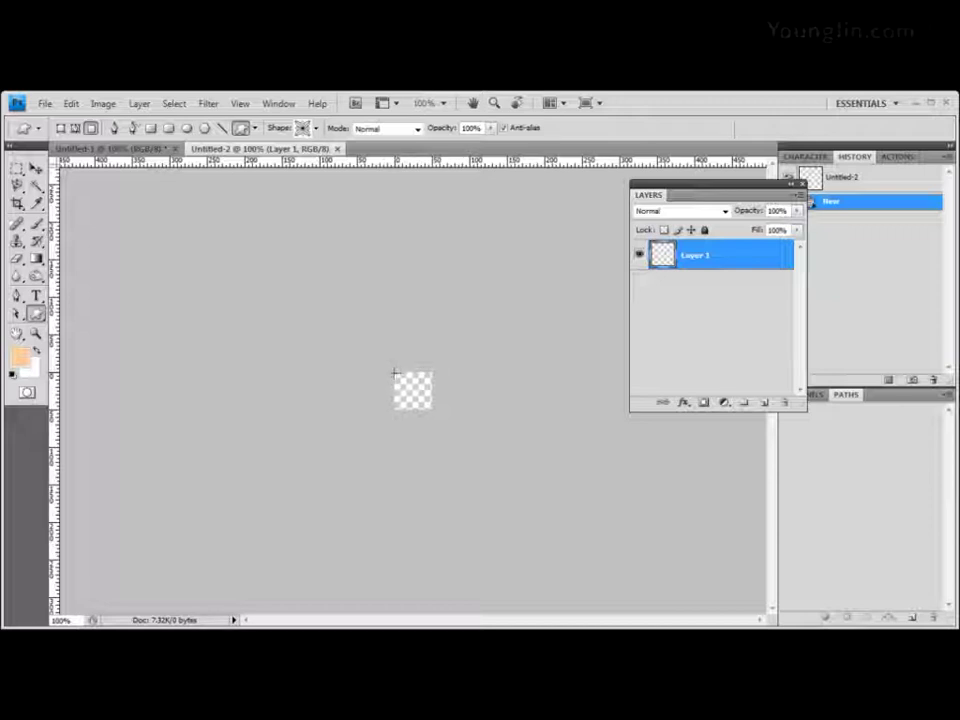
drag(395, 372, 429, 407)
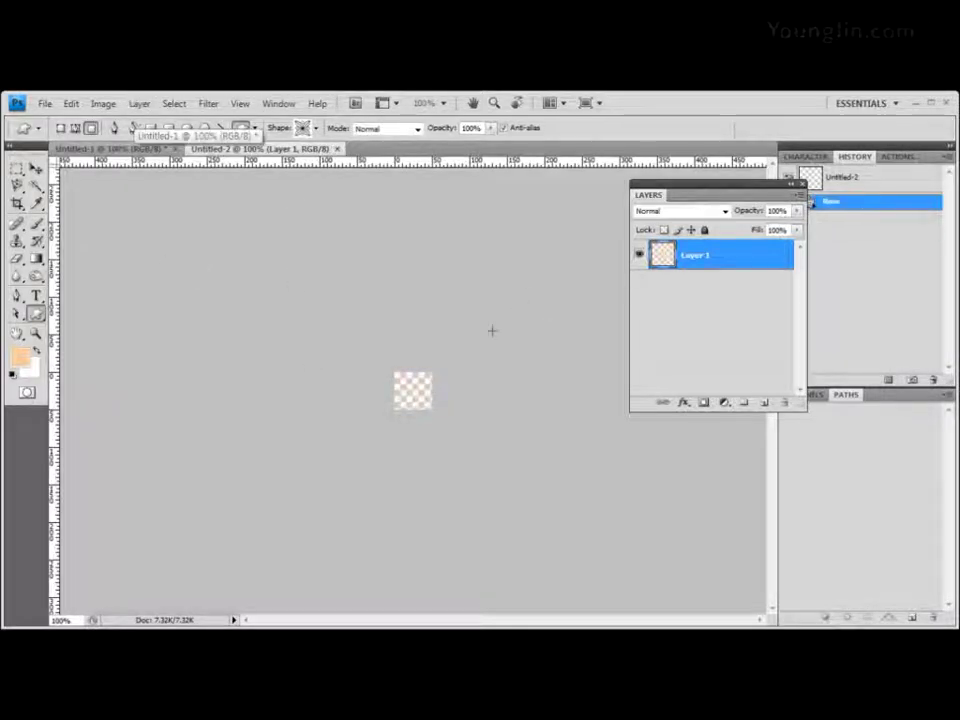
key(ctrl+z)
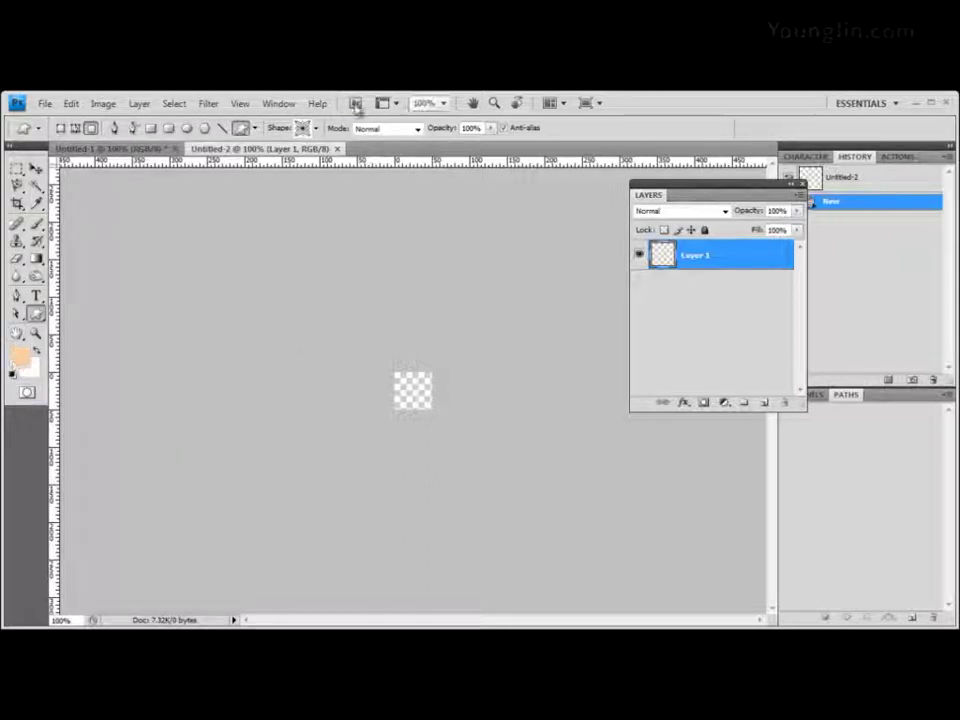
- Set the foreground color to #3366ff
click(20, 357)
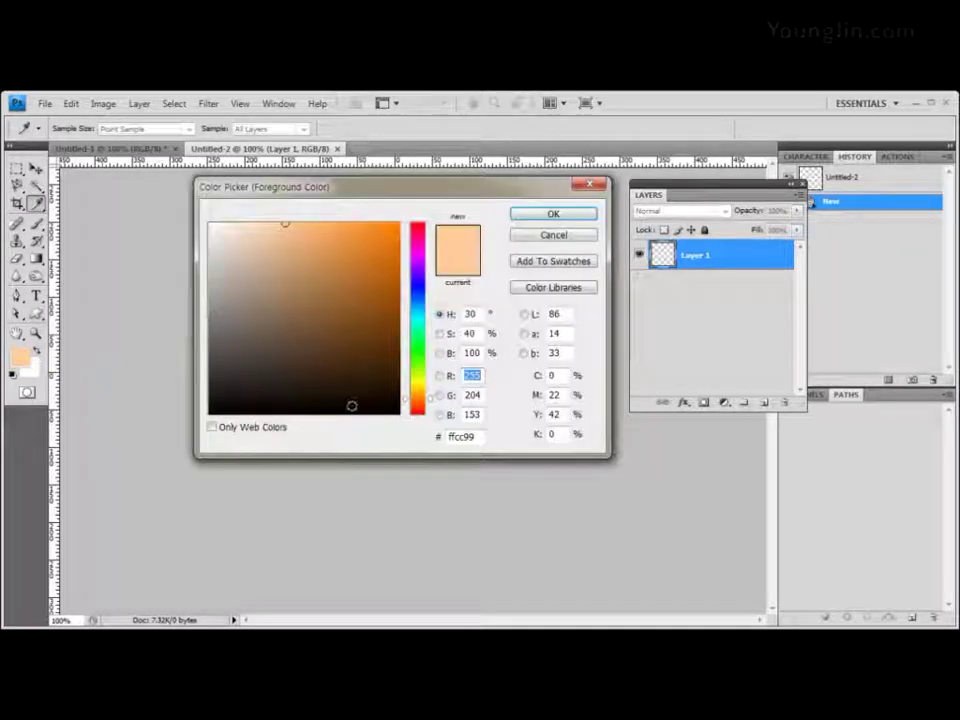
click(455, 435)
text(3)
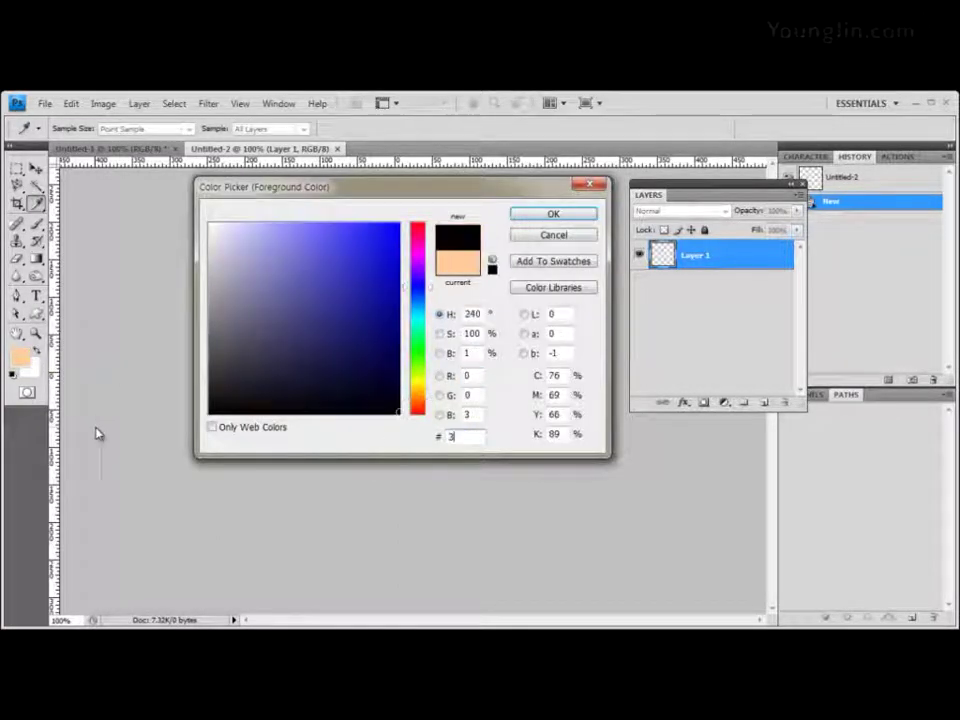
text(366ff)
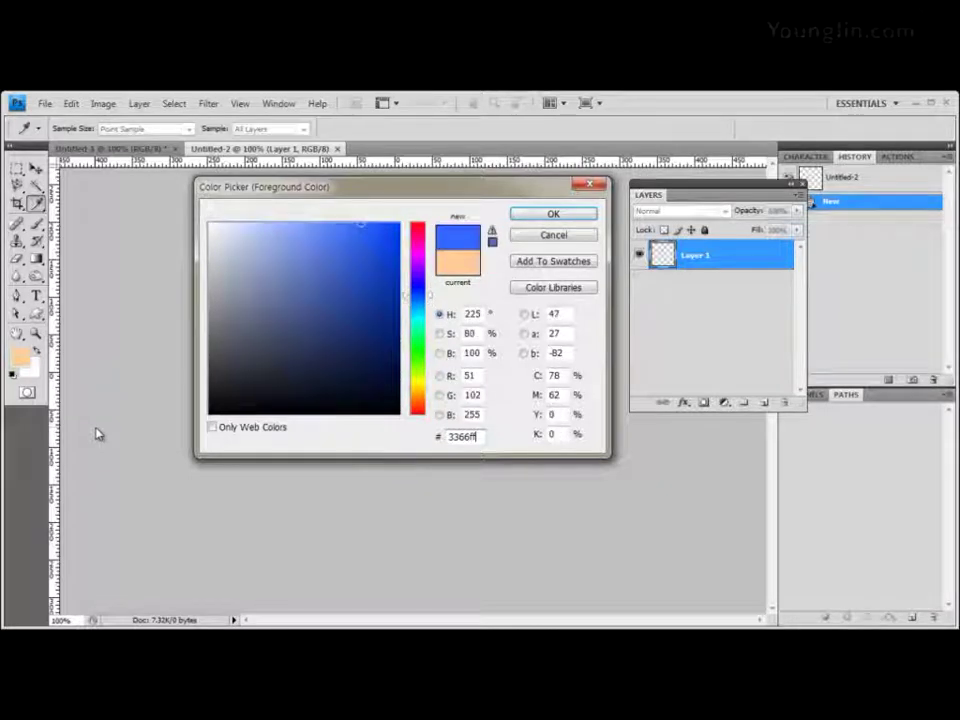
click(553, 214)
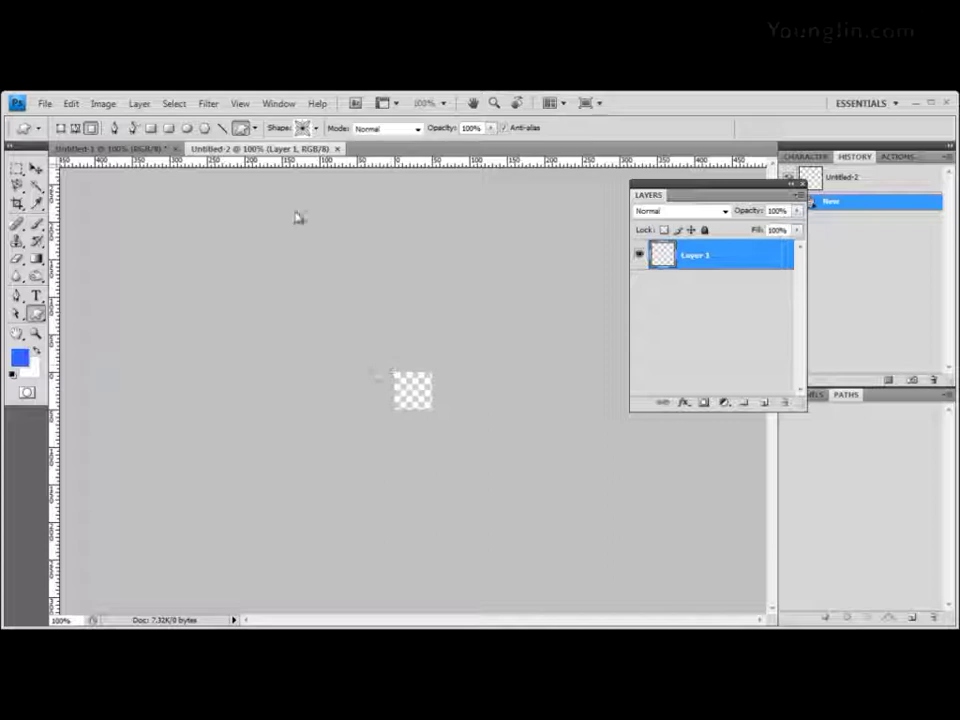
- Float the 50 x 50 px tile document in its own window and draw the Ornament 8 shape across its whole canvas
drag(250, 148, 256, 270)
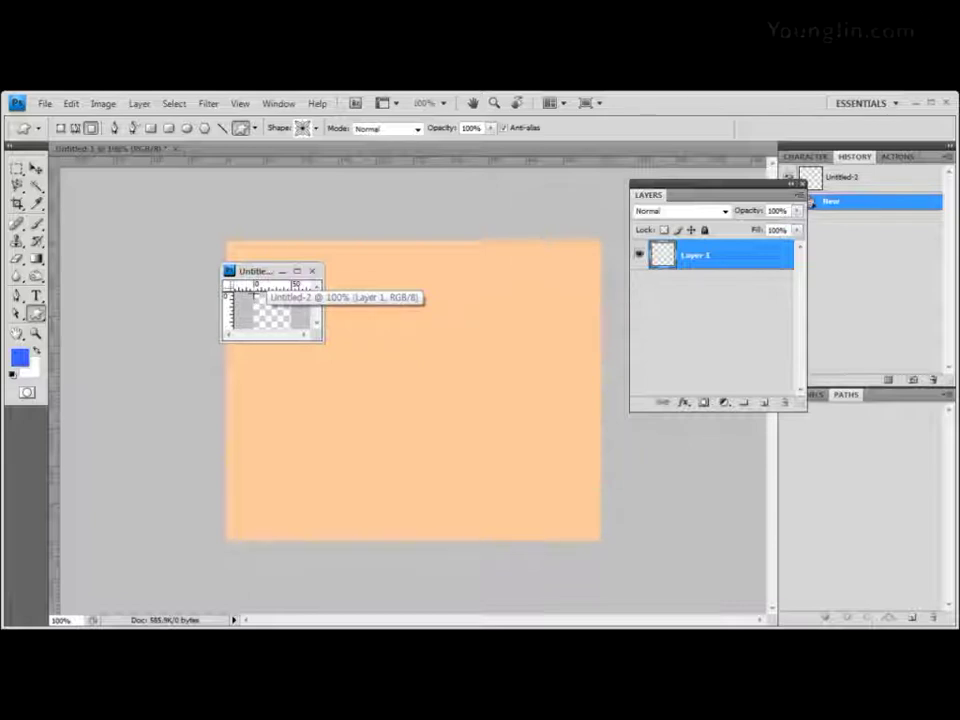
drag(253, 292, 292, 330)
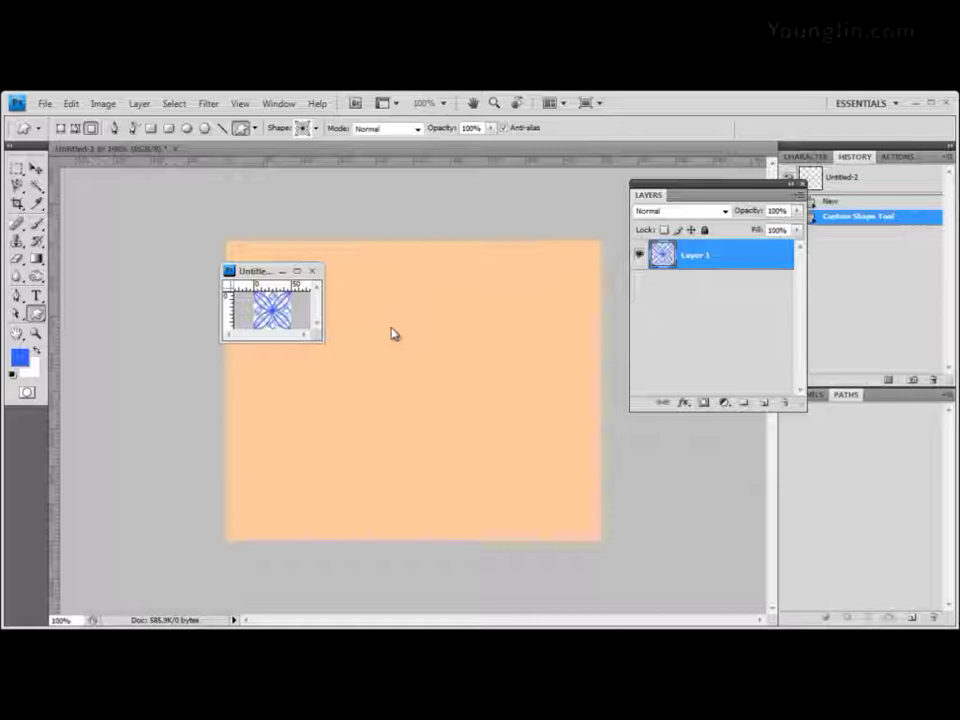
drag(323, 342, 334, 376)
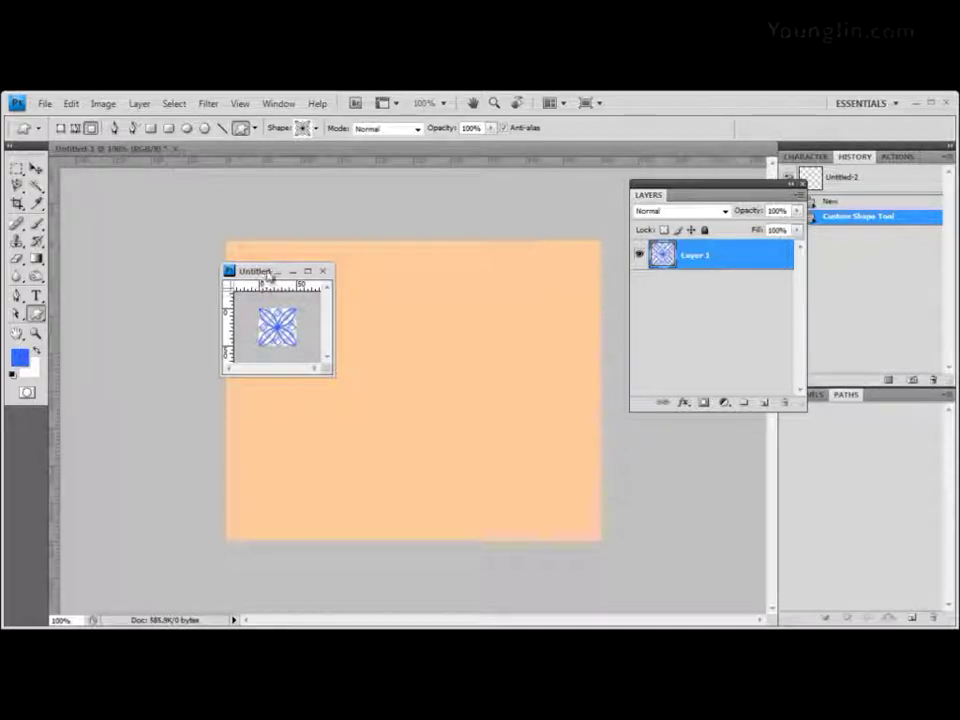
drag(250, 271, 250, 212)
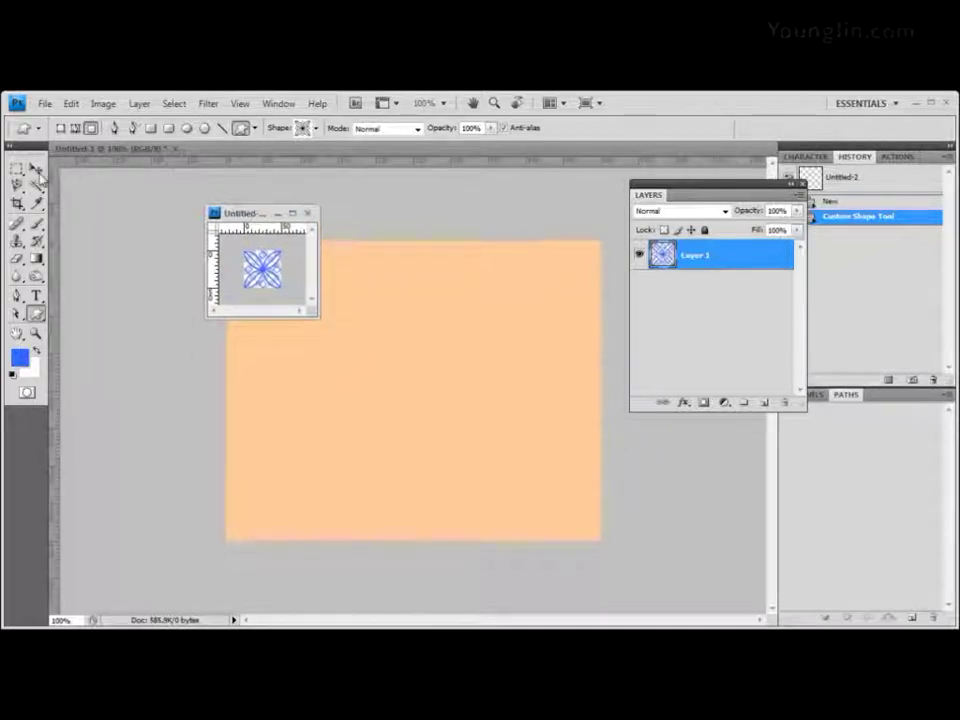
- Define the blue ornament tile as a pattern named "Pattern 1"
click(72, 104)
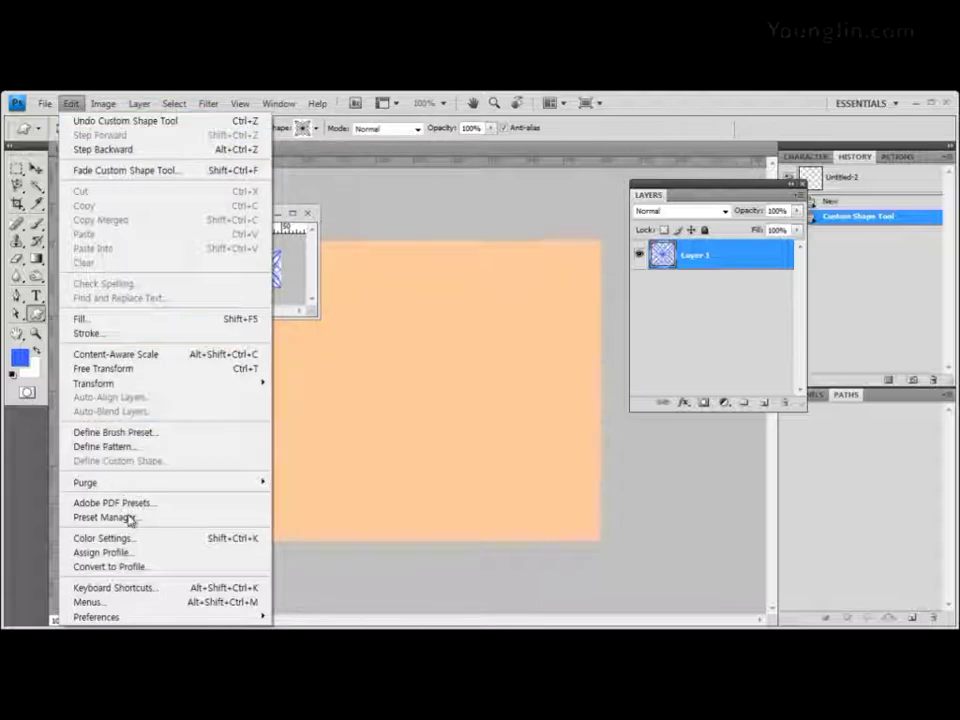
click(134, 447)
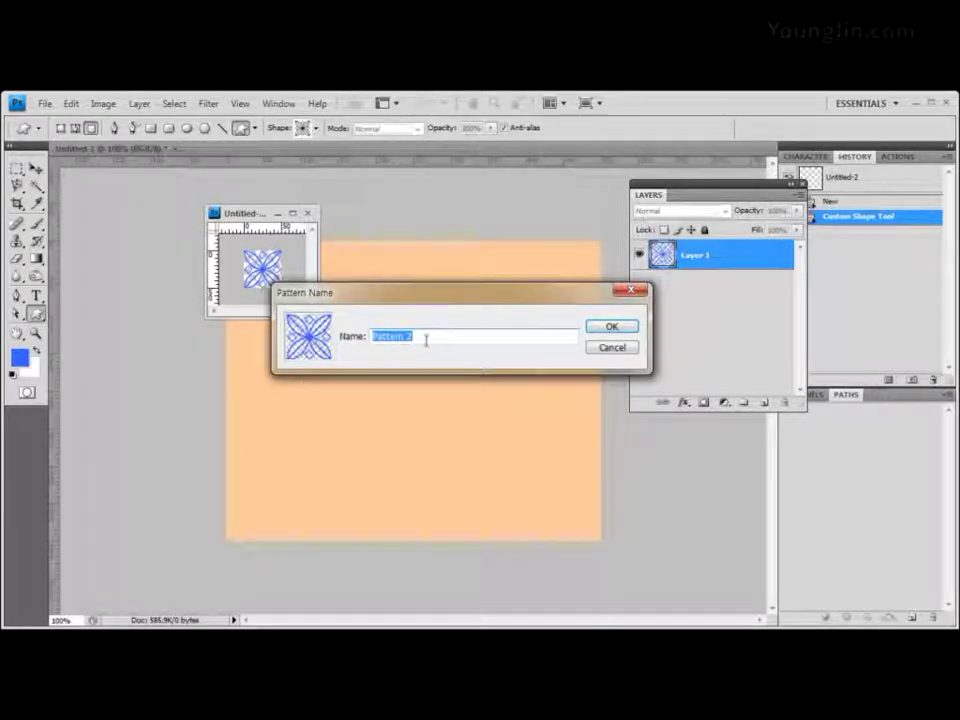
drag(426, 340, 404, 337)
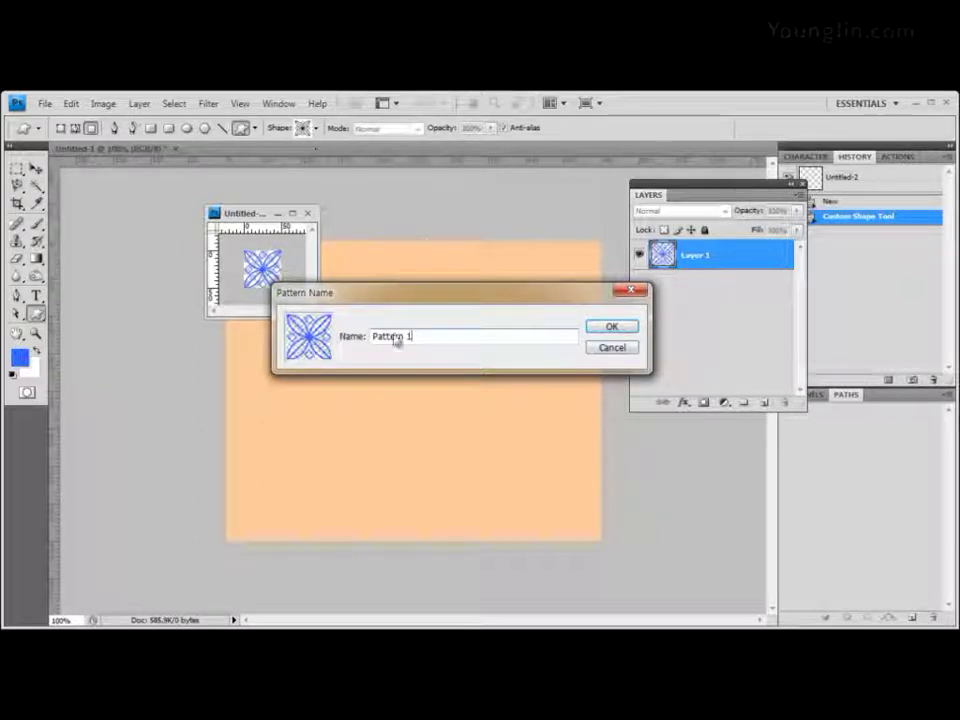
click(612, 328)
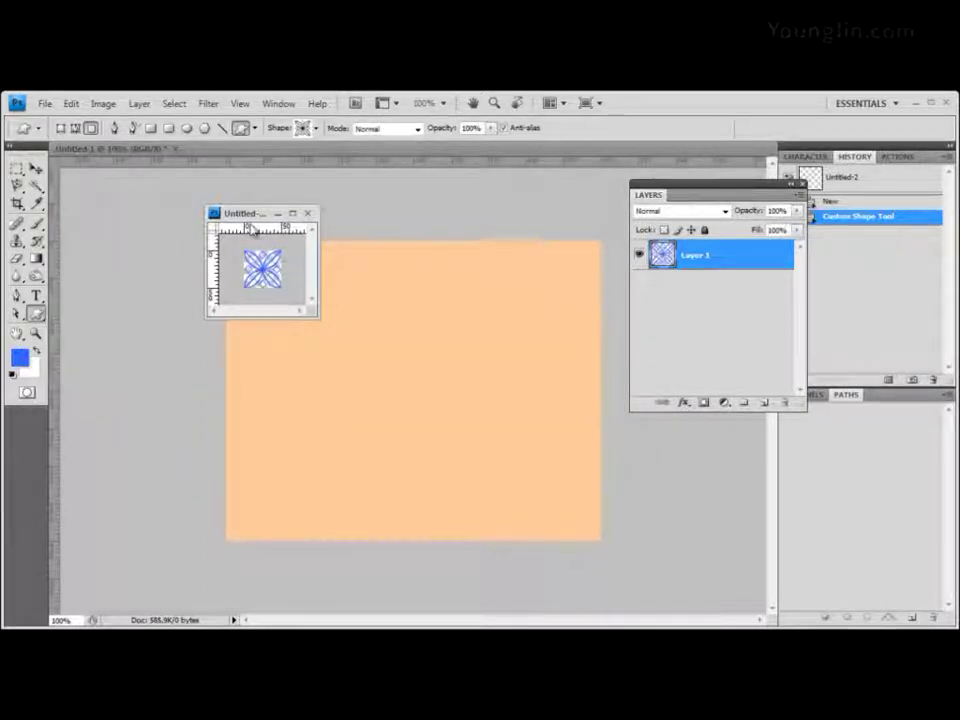
- Close the ornament tile document without saving its changes
drag(245, 213, 221, 216)
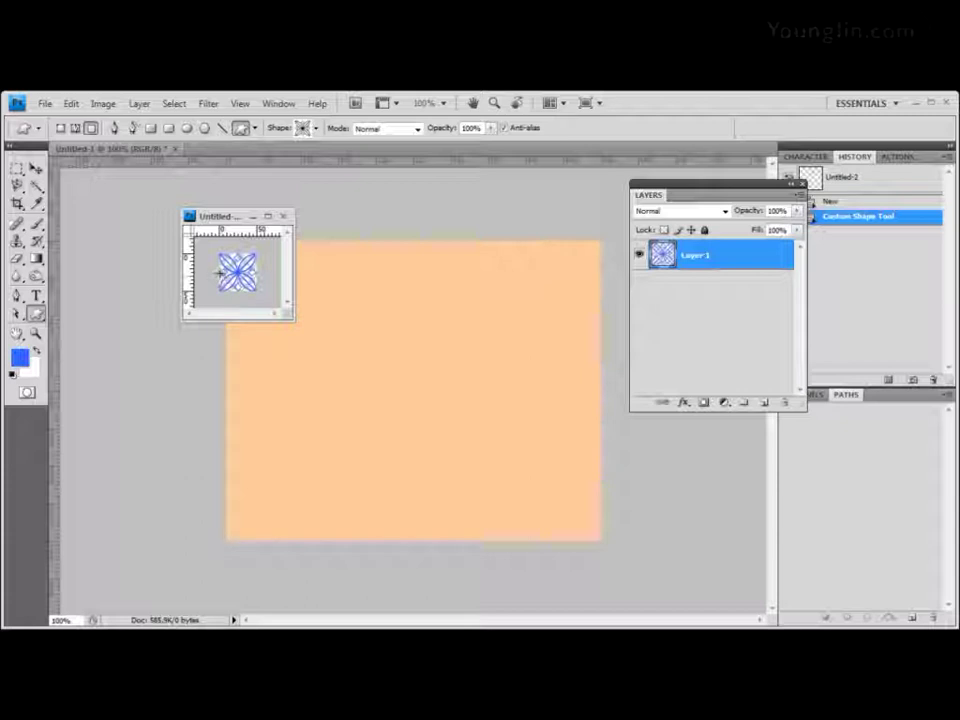
drag(226, 217, 215, 203)
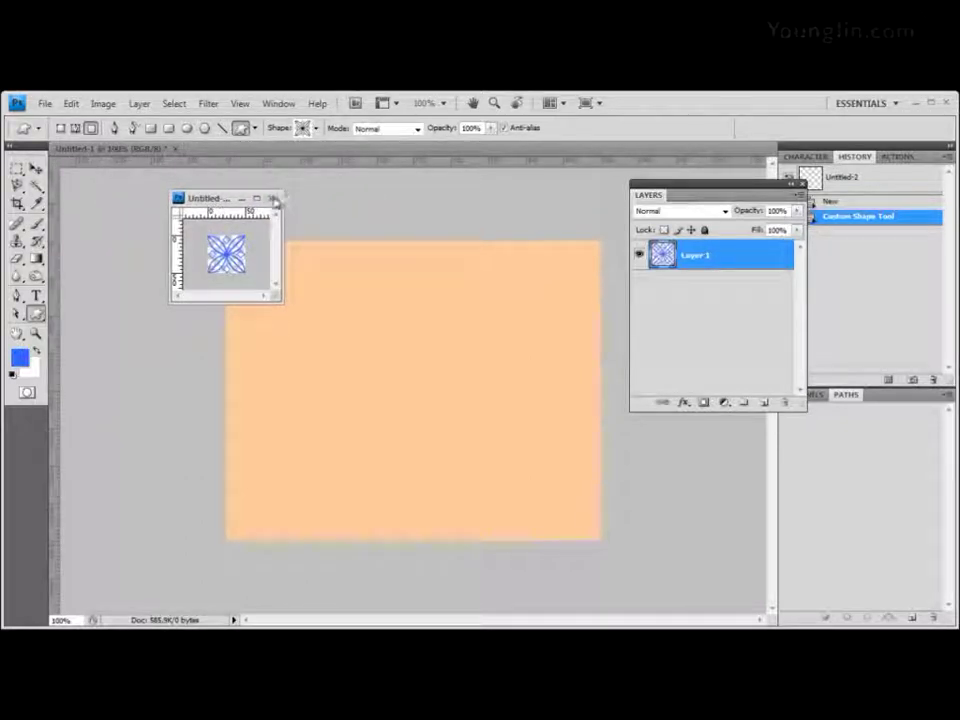
click(272, 198)
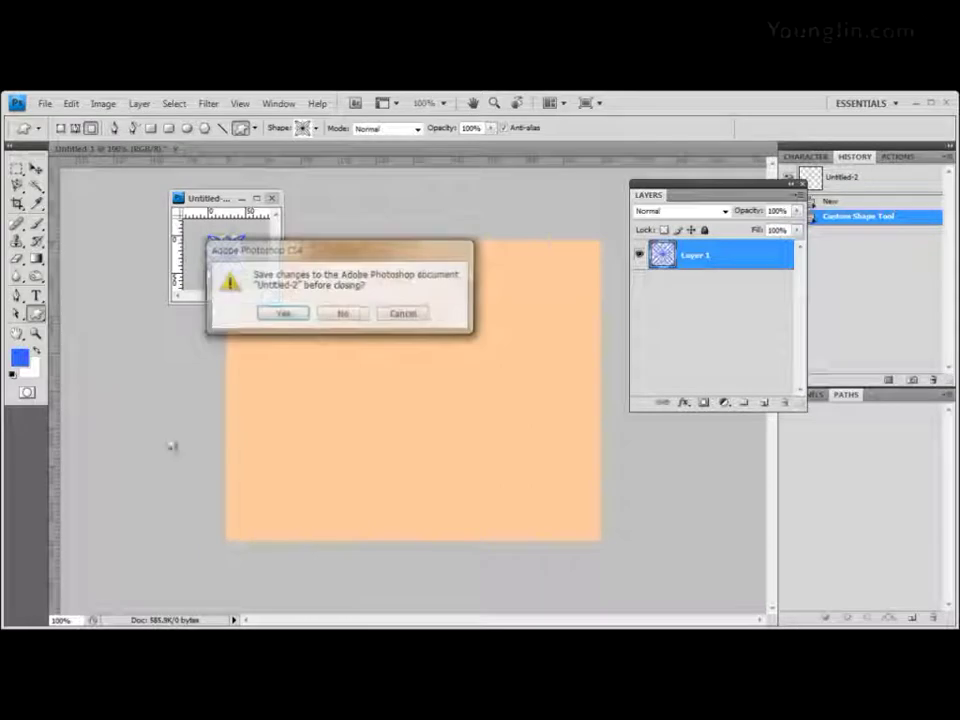
click(355, 316)
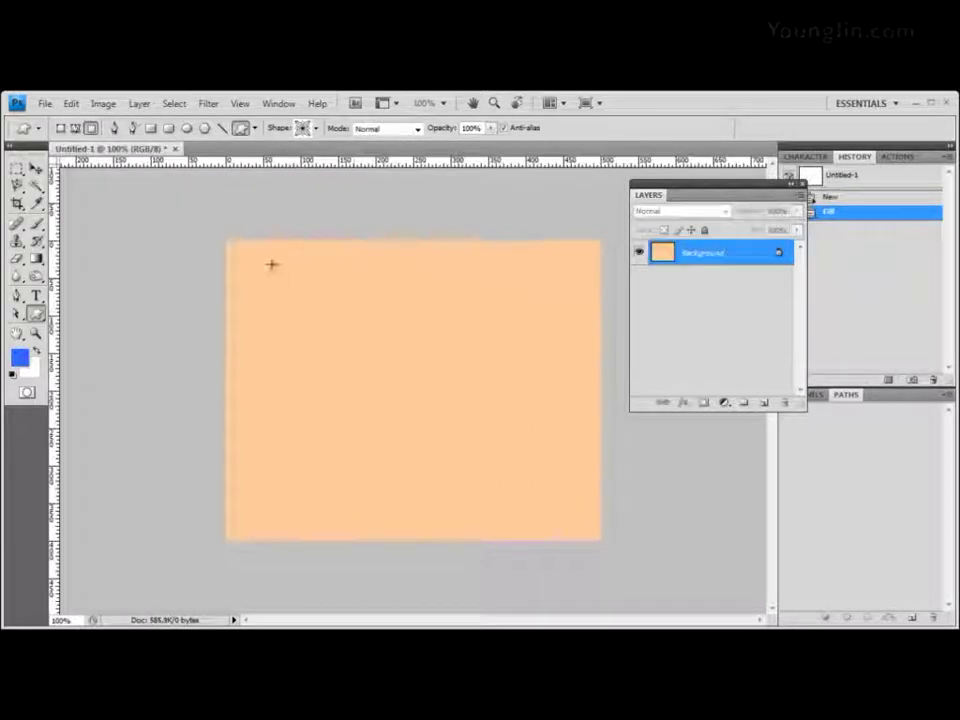
- Float the peach canvas, select a full-width strip about 100 px high along its upper edge, and add a new layer
drag(95, 150, 182, 184)
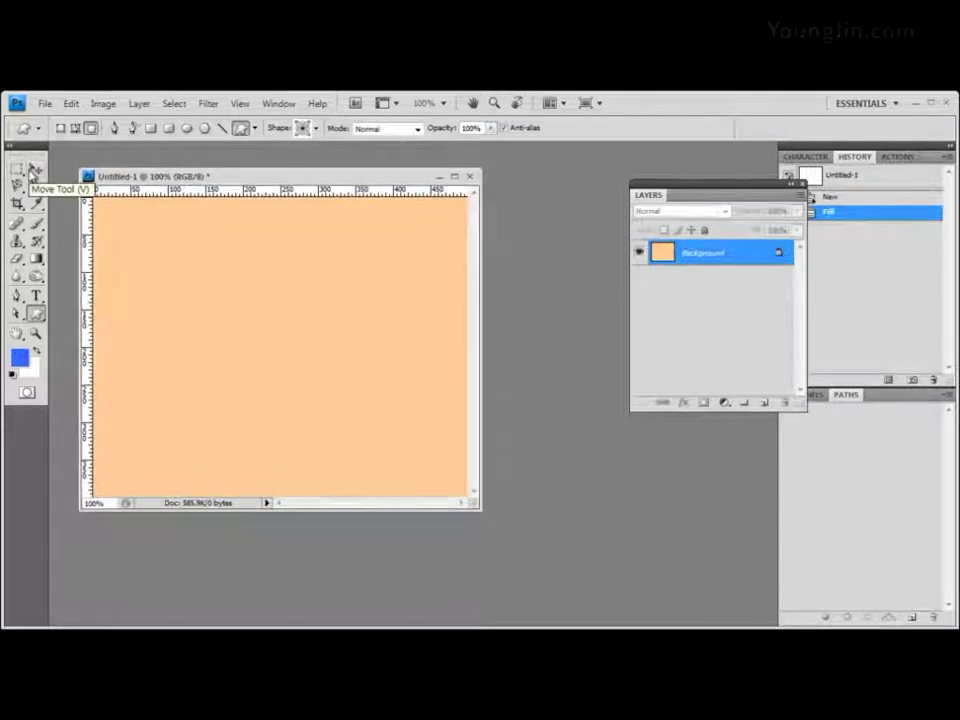
click(17, 169)
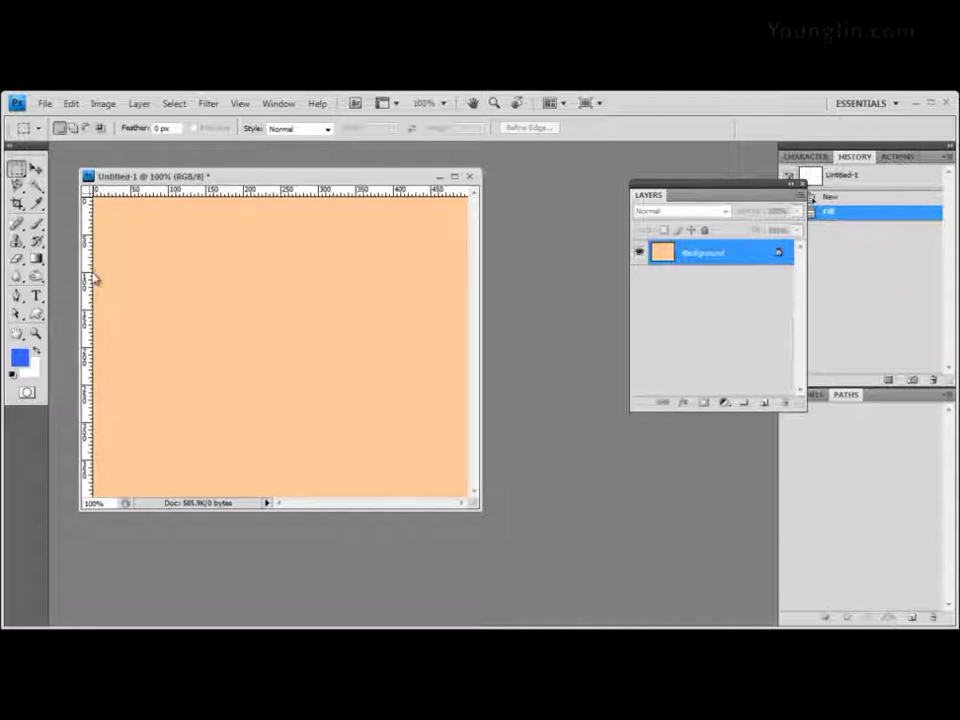
drag(94, 270, 474, 188)
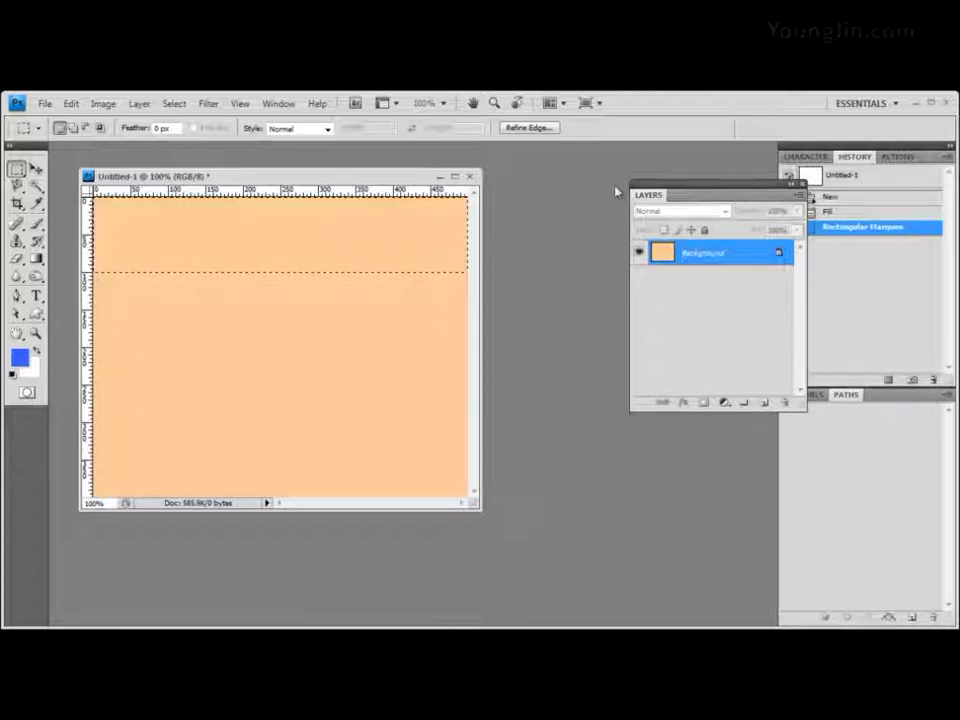
drag(692, 195, 591, 197)
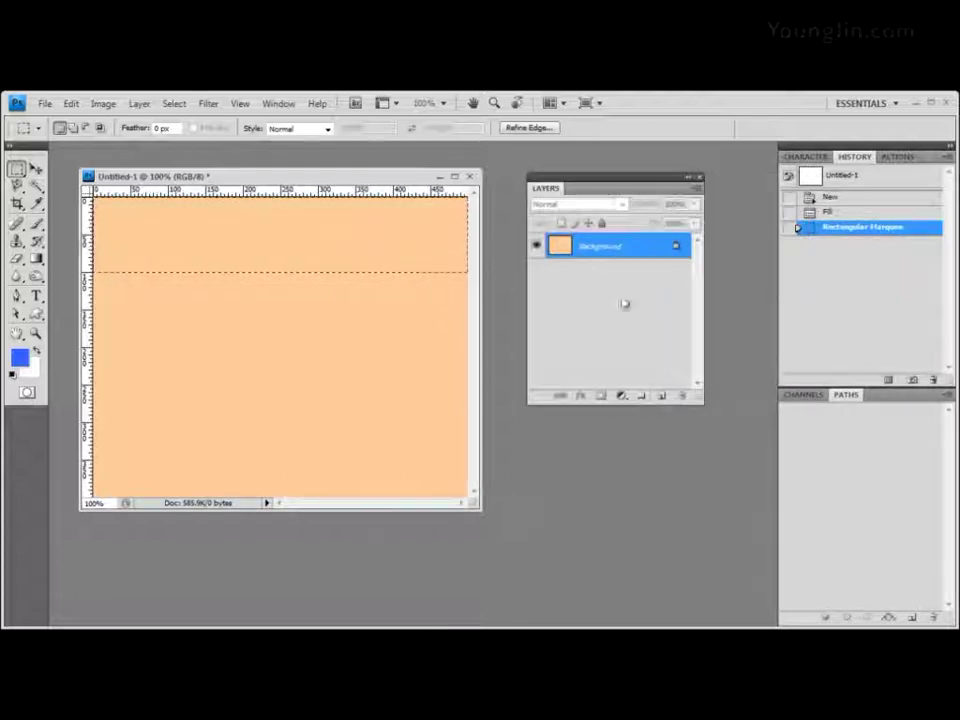
click(662, 396)
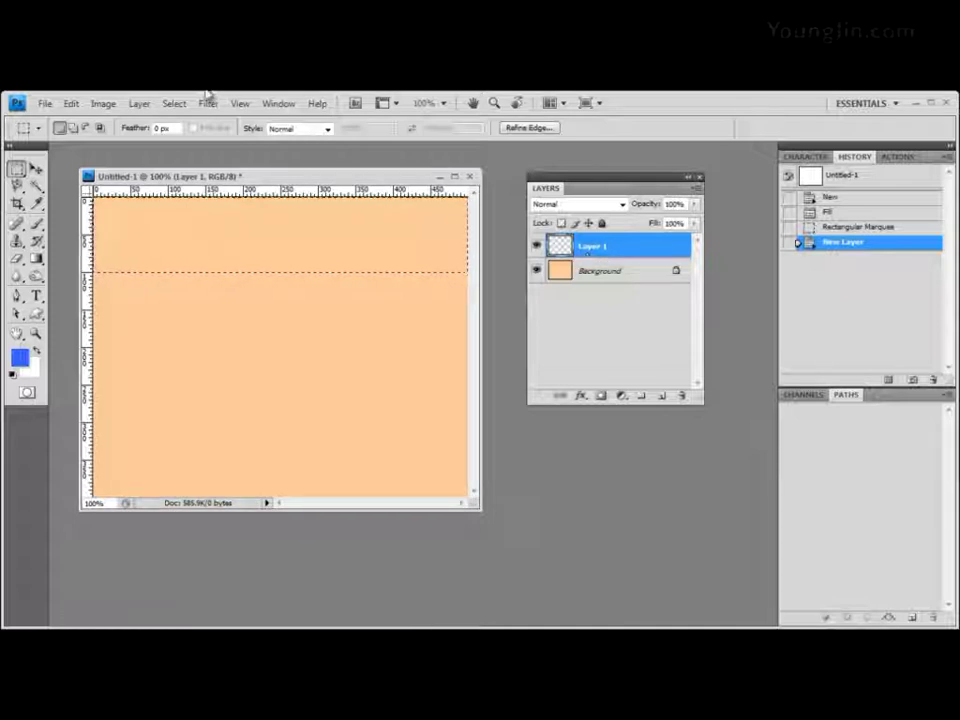
- Fill the selected strip on the new layer with the blue ornament custom pattern
click(71, 103)
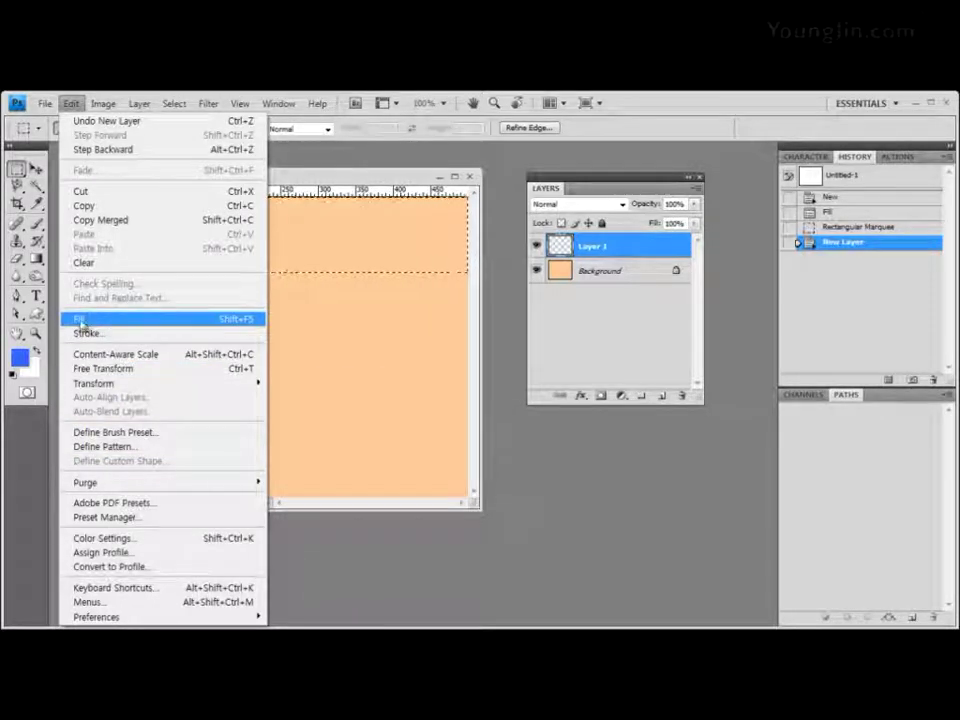
click(92, 324)
drag(510, 270, 232, 331)
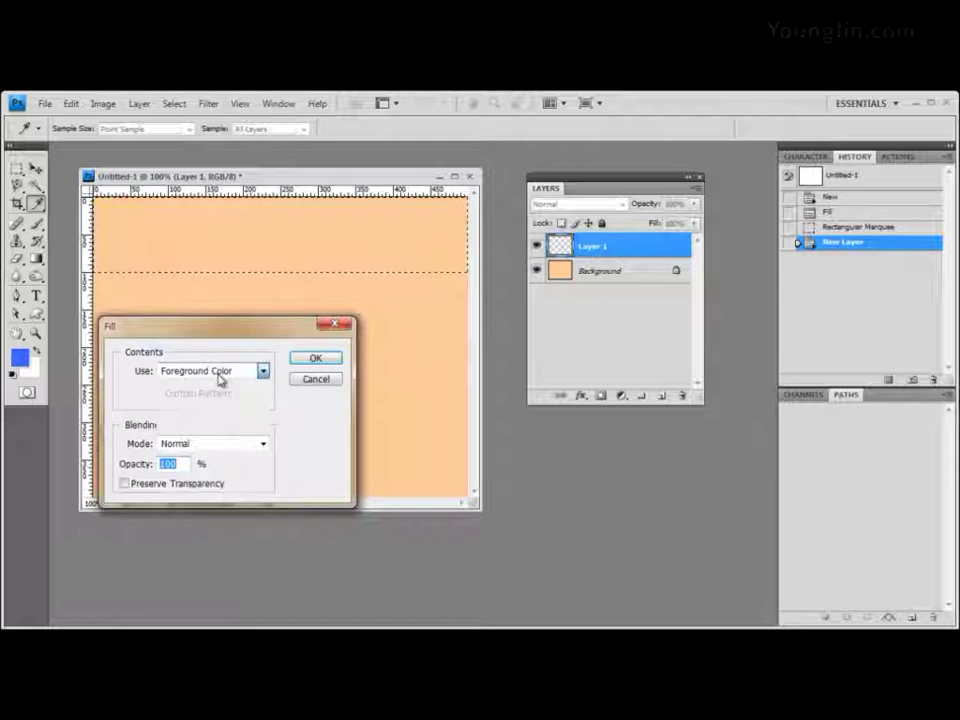
click(219, 376)
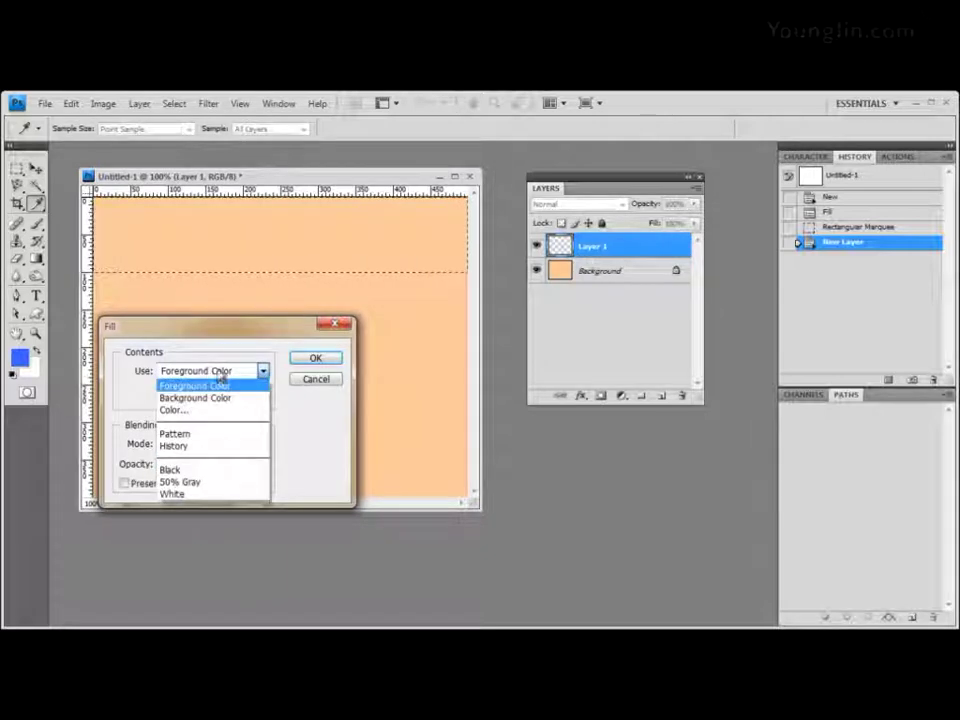
click(222, 434)
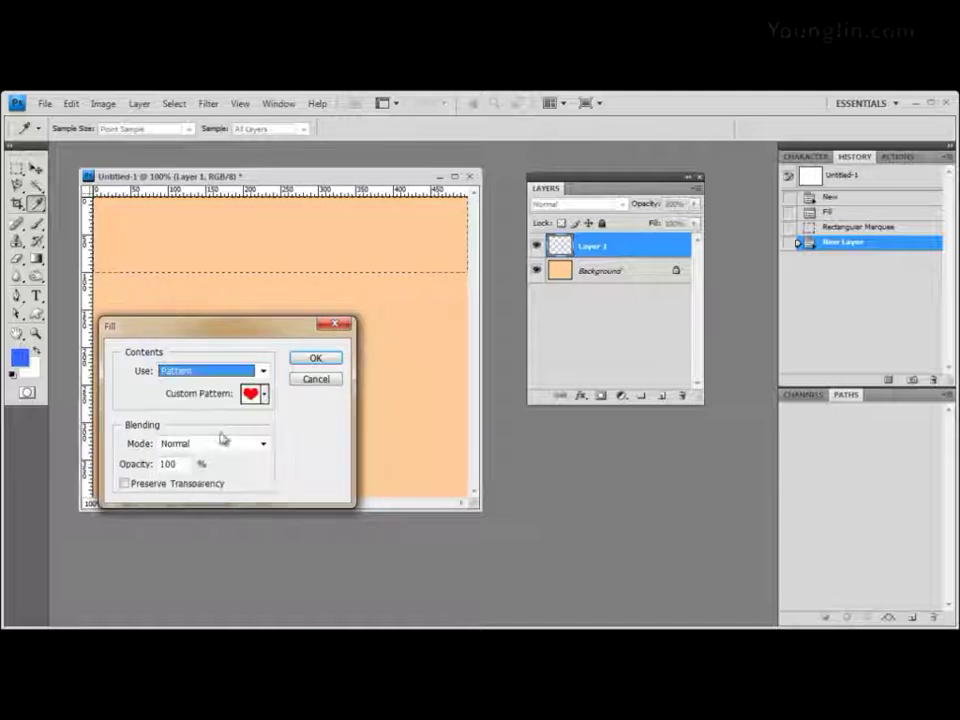
click(263, 394)
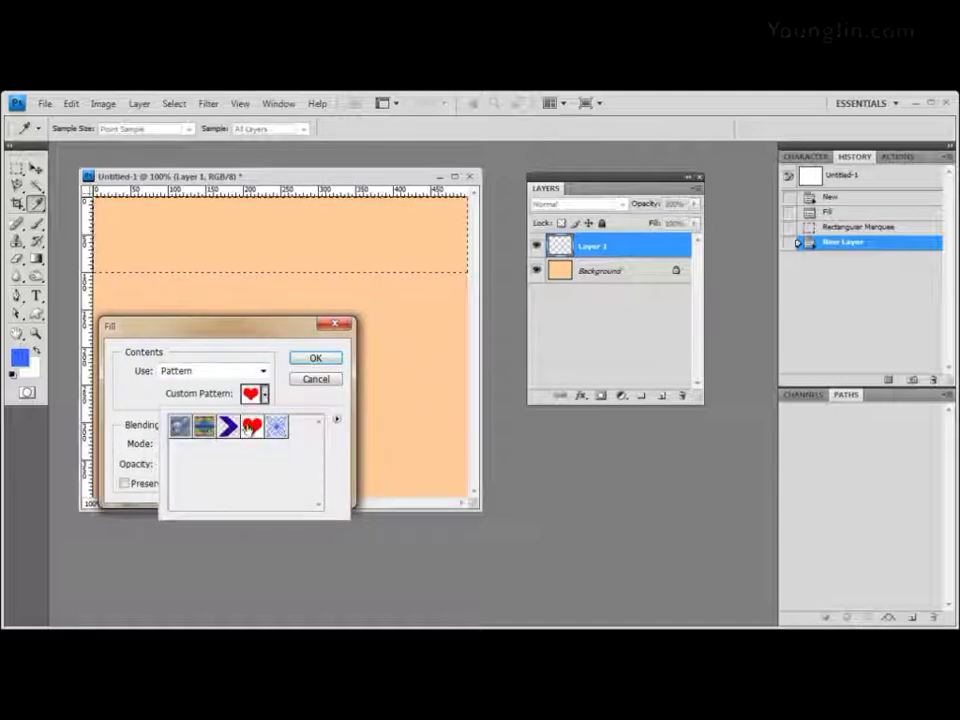
click(276, 428)
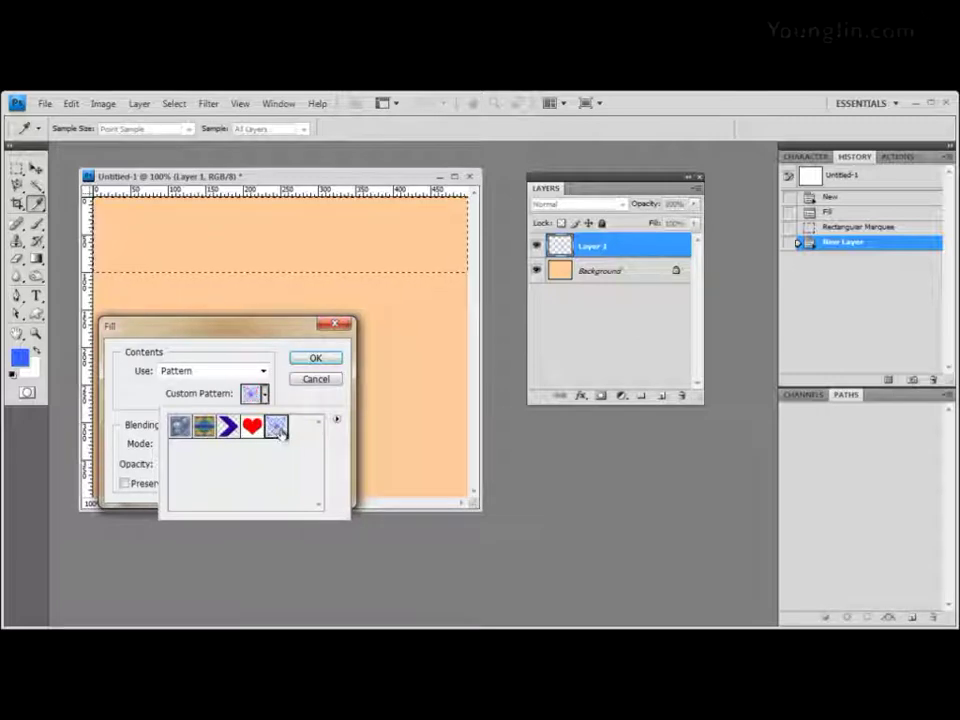
click(333, 361)
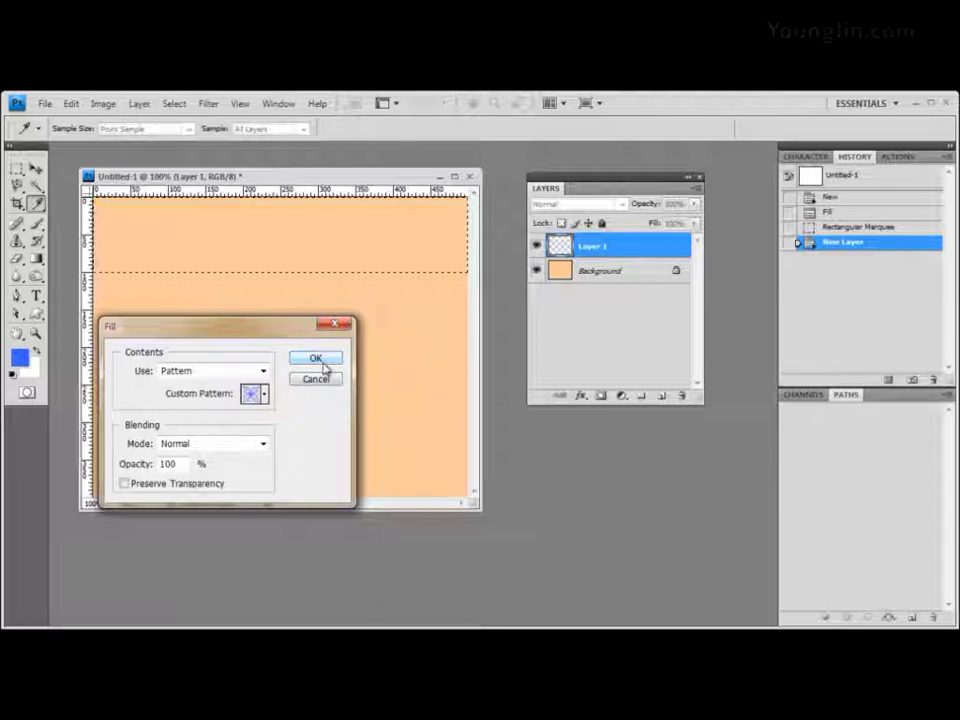
click(327, 363)
- Deselect the strip and set the ornament pattern layer's opacity to 50%
key(m)
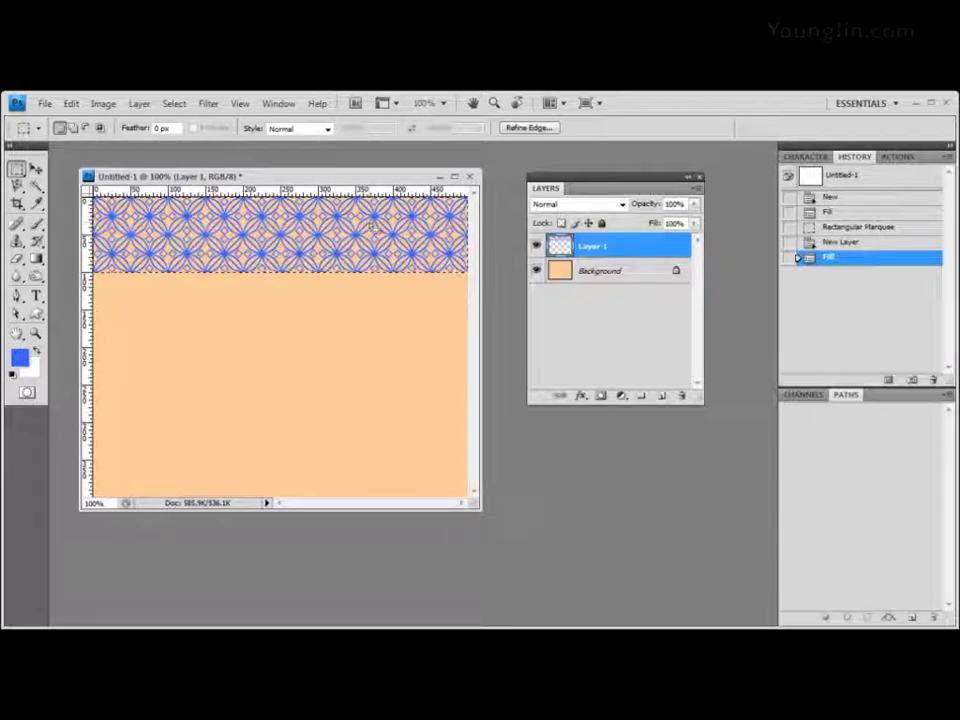
key(ctrl+d)
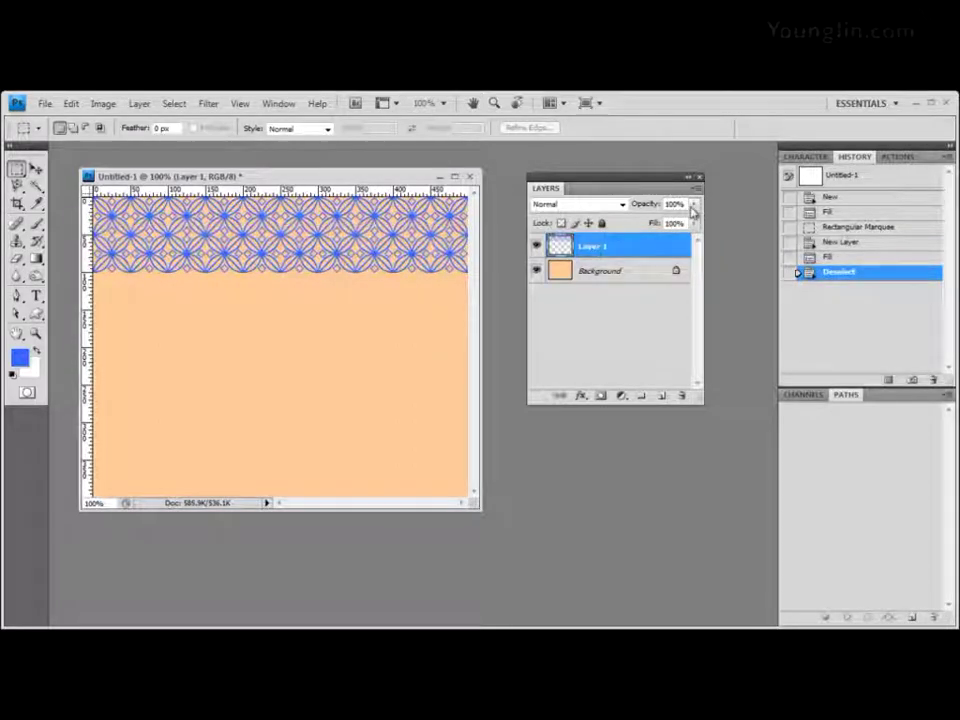
key(5)
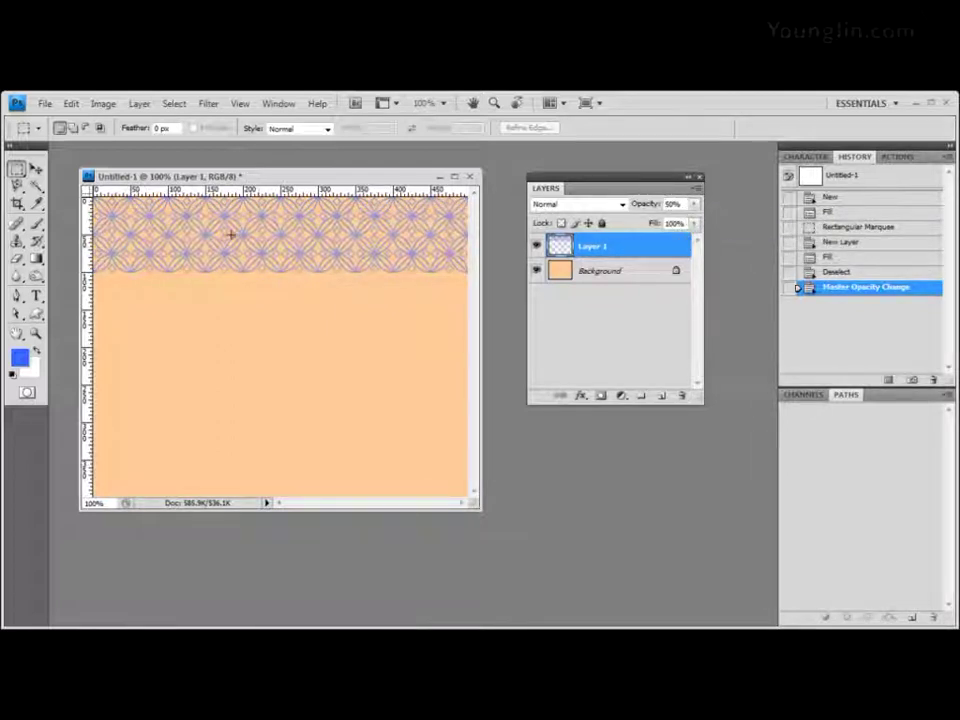
- Compare the pattern layer with the Background, checking visibility, opacity, and which blending options each layer offers
click(606, 271)
click(537, 246)
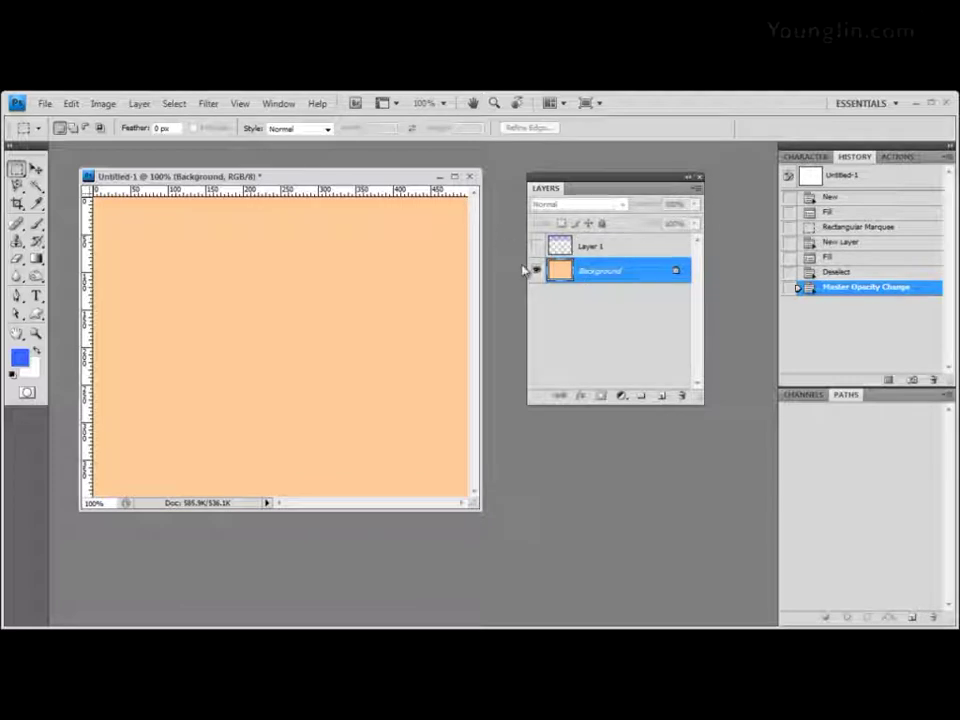
click(598, 247)
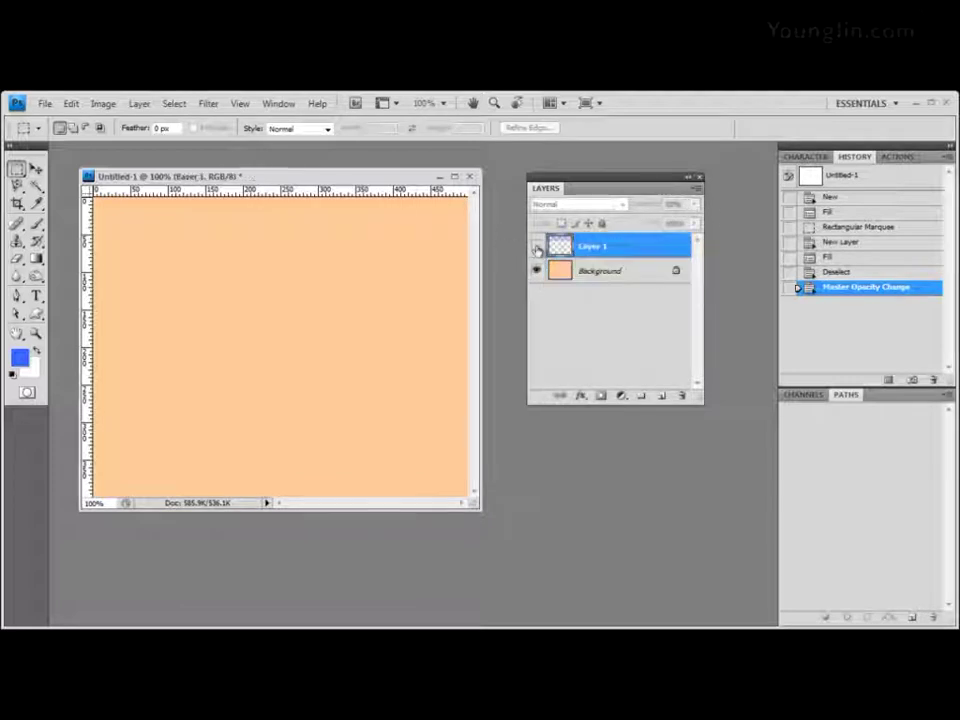
click(537, 246)
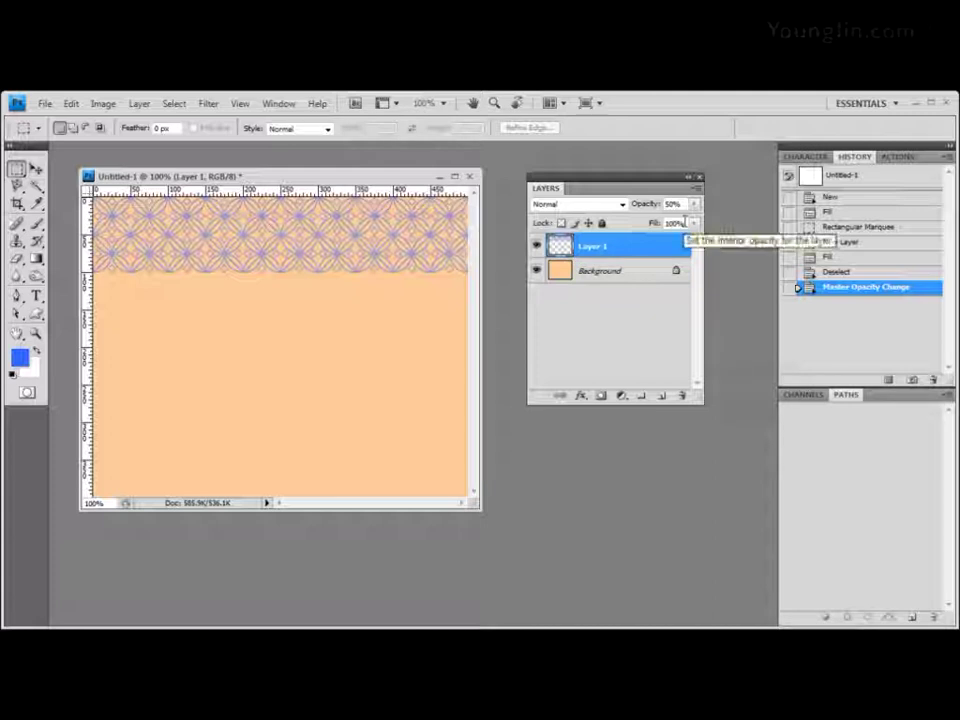
click(647, 272)
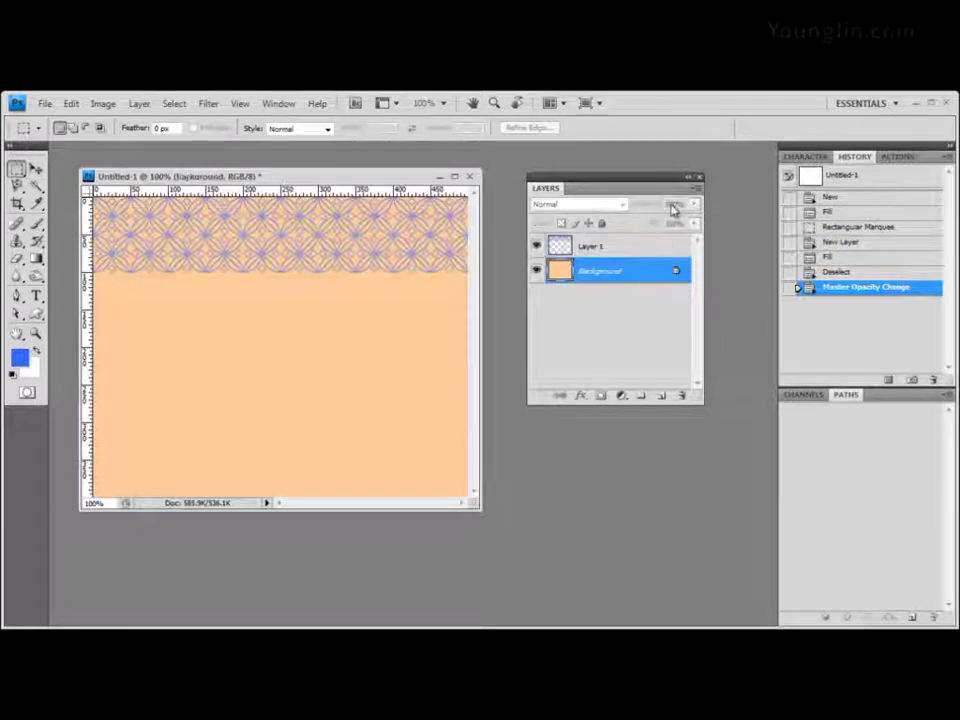
click(616, 248)
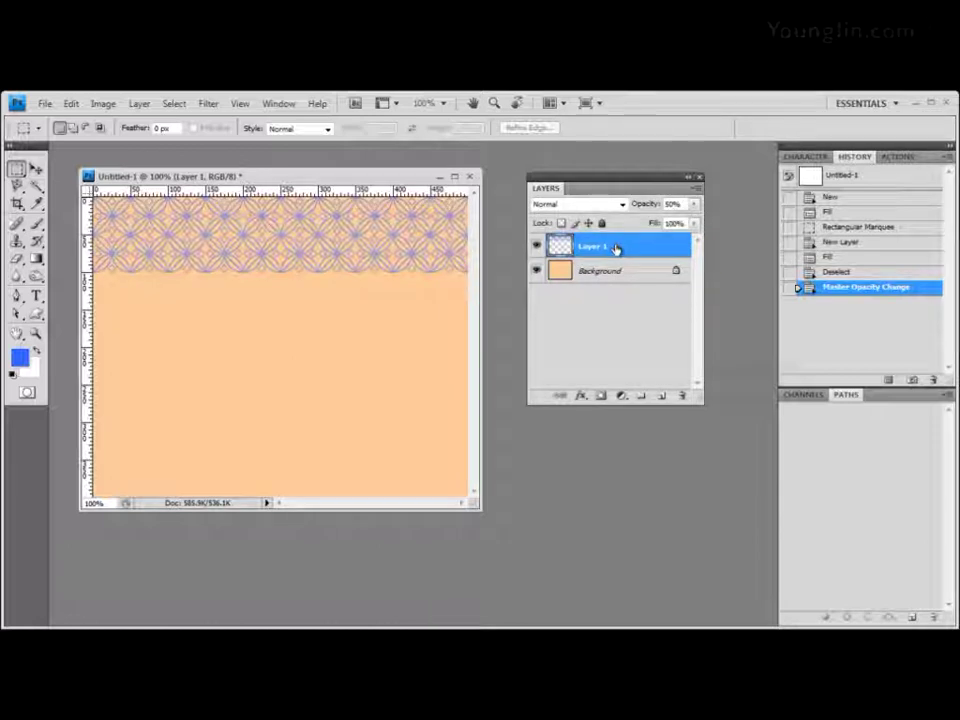
click(613, 273)
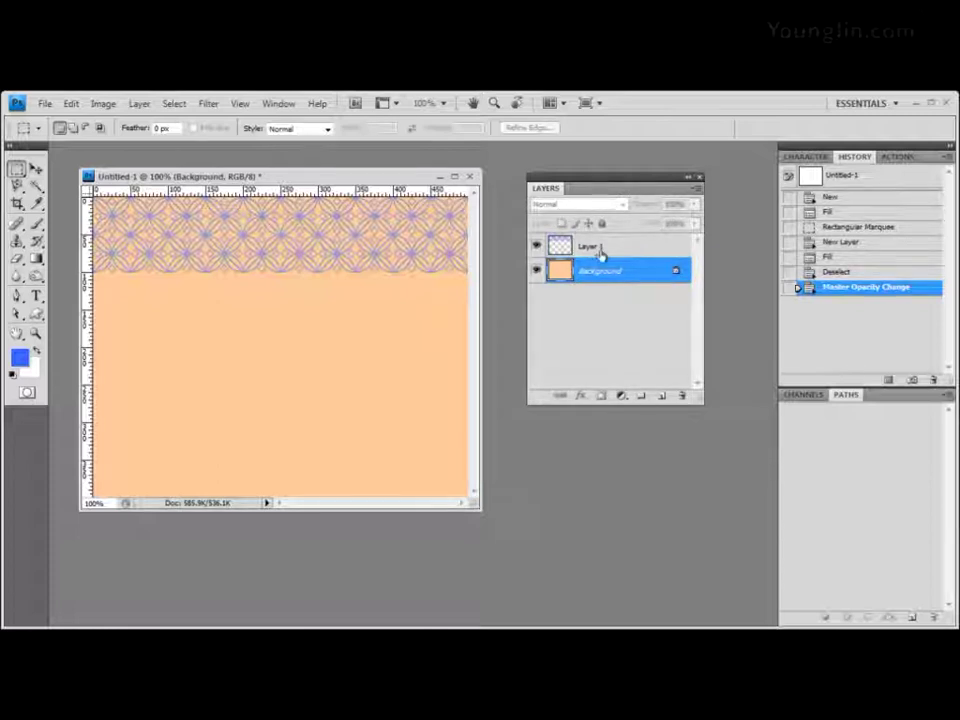
click(602, 250)
click(617, 205)
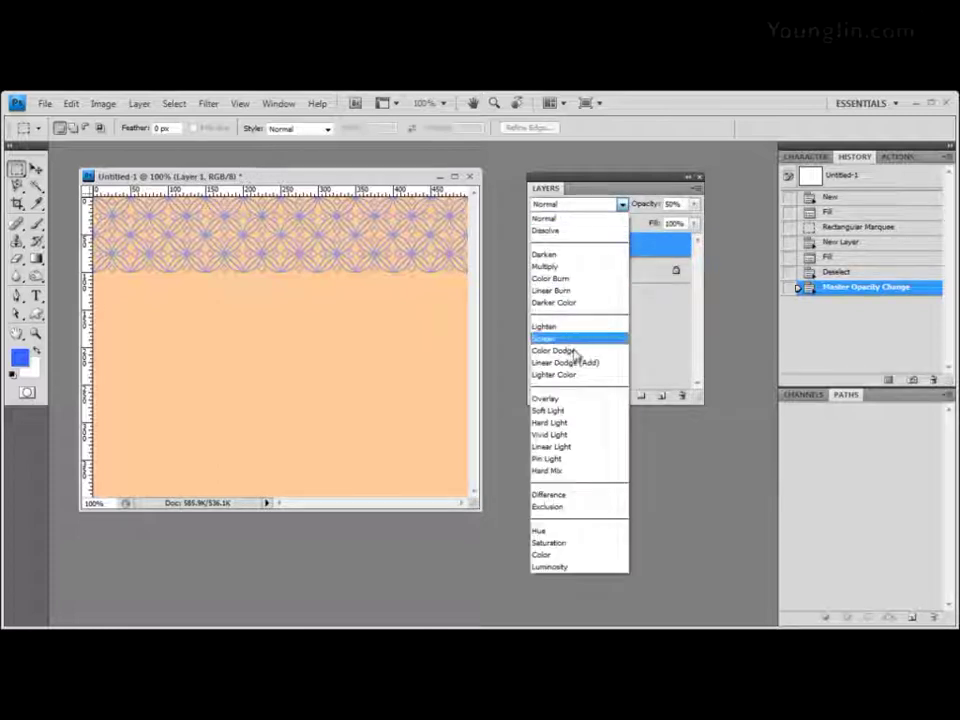
click(664, 260)
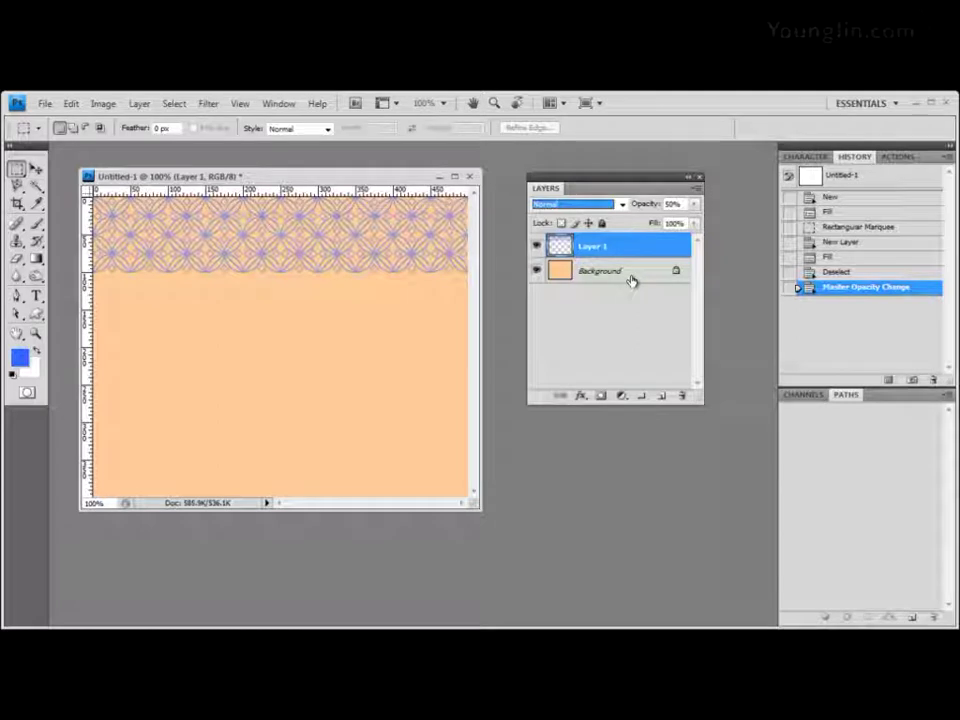
click(676, 276)
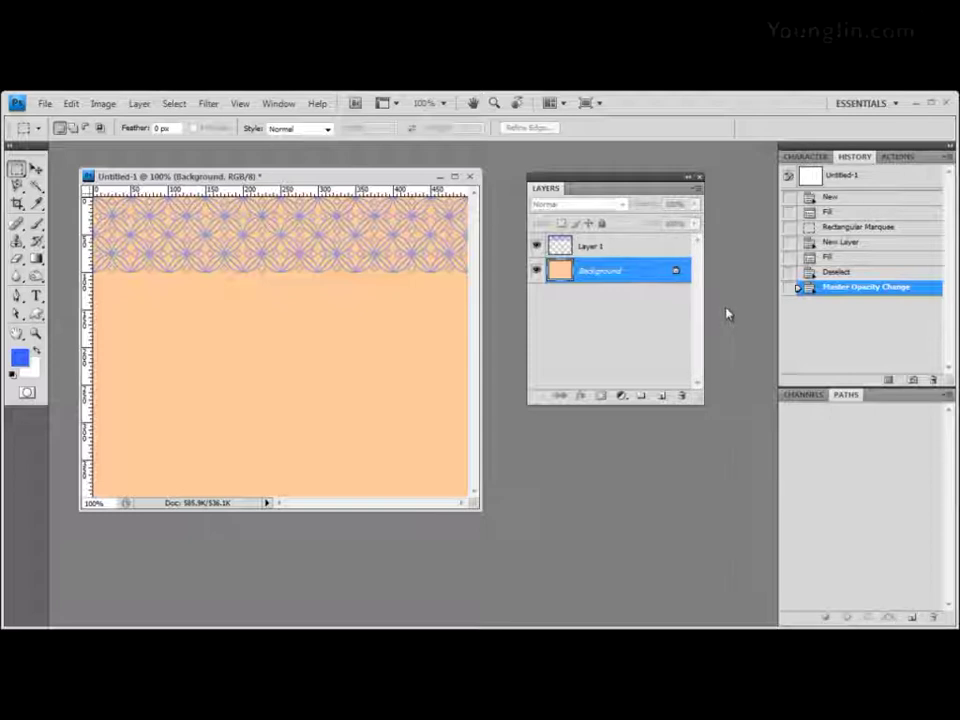
click(620, 248)
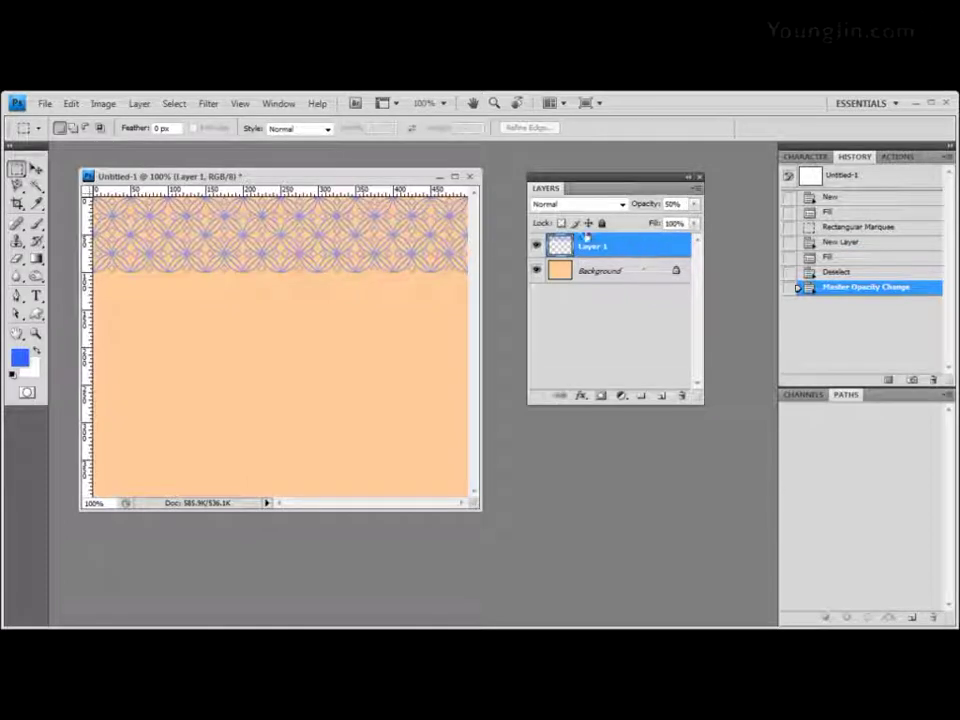
- Make the Background the active layer and open the wood image 1급-1.jpg from the Chapter04 folder
click(620, 273)
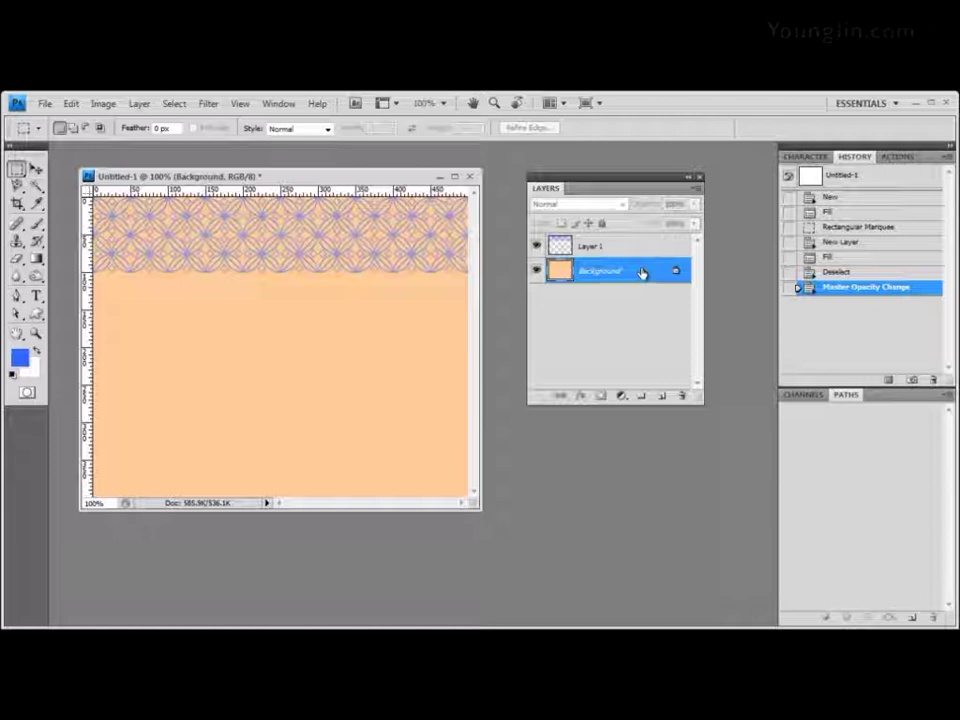
key(alt+Tab)
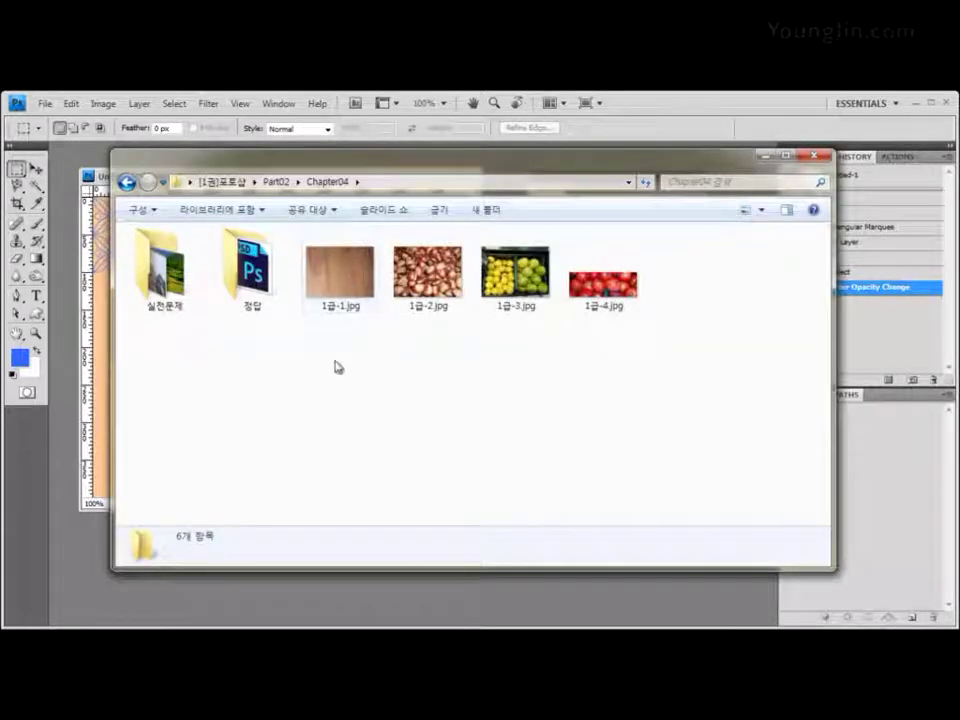
click(342, 290)
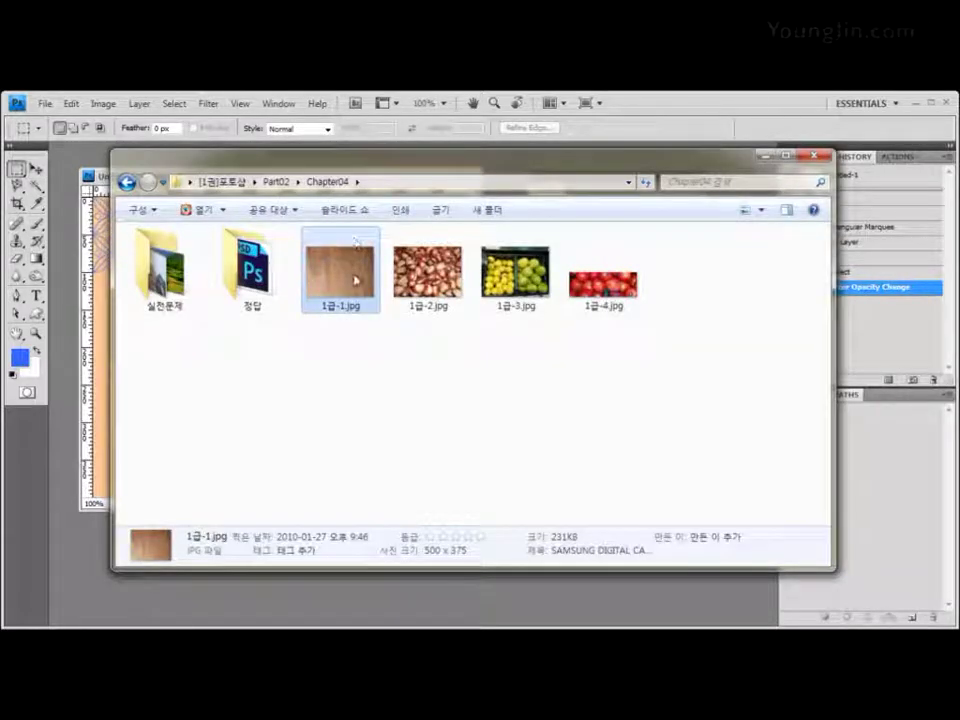
drag(355, 280, 74, 554)
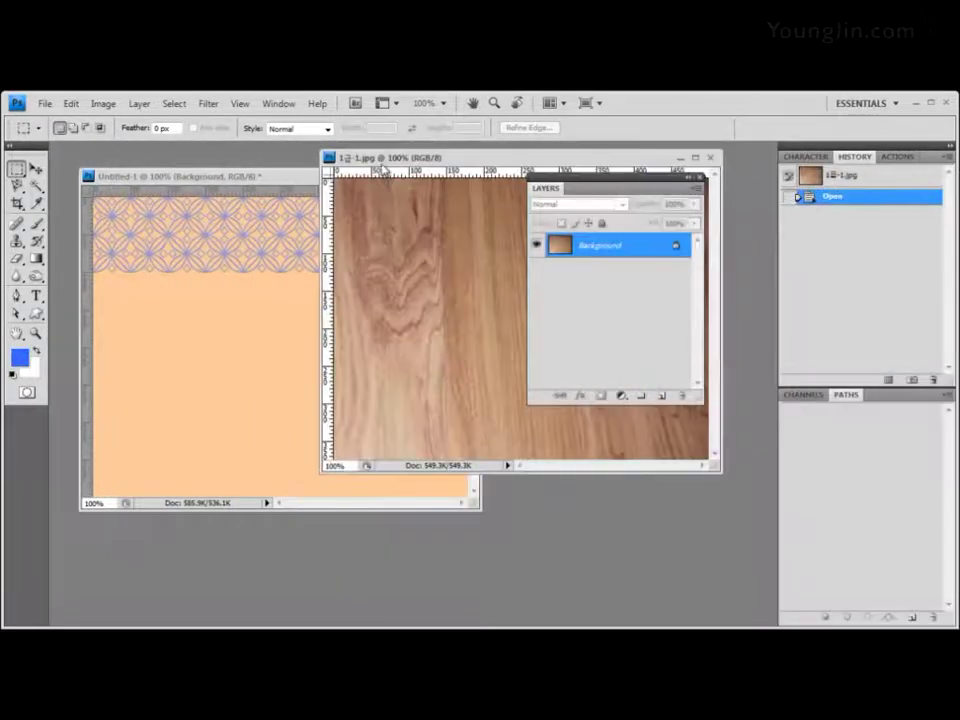
drag(394, 153, 321, 235)
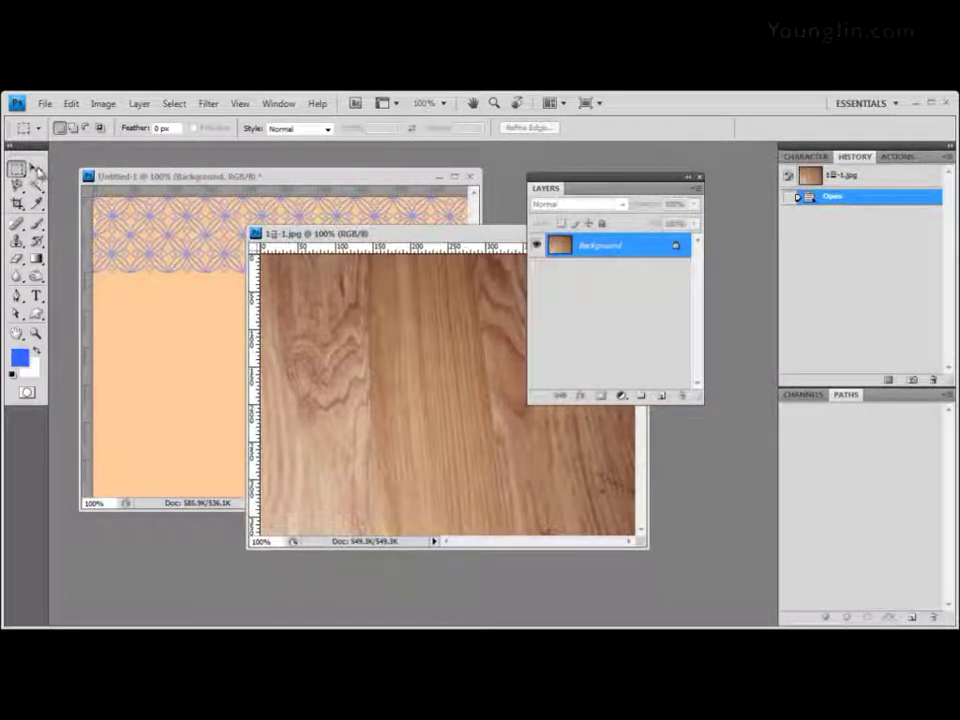
- Copy the wood image into the peach canvas as a layer directly above the Background, and close the 1급-1.jpg document
click(36, 170)
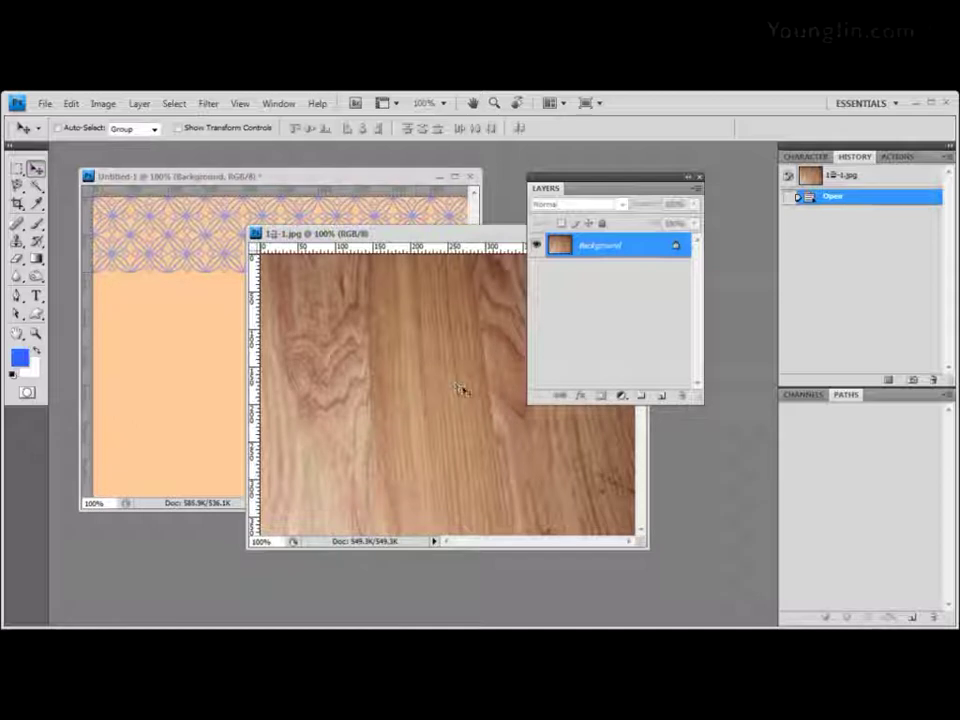
drag(463, 391, 198, 347)
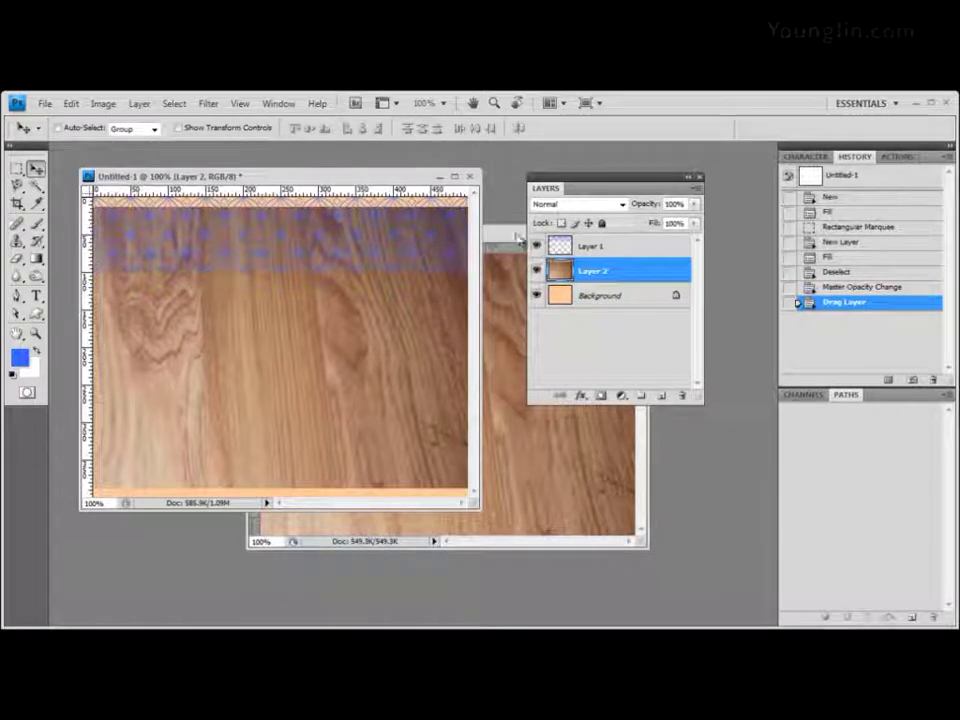
drag(520, 238, 377, 276)
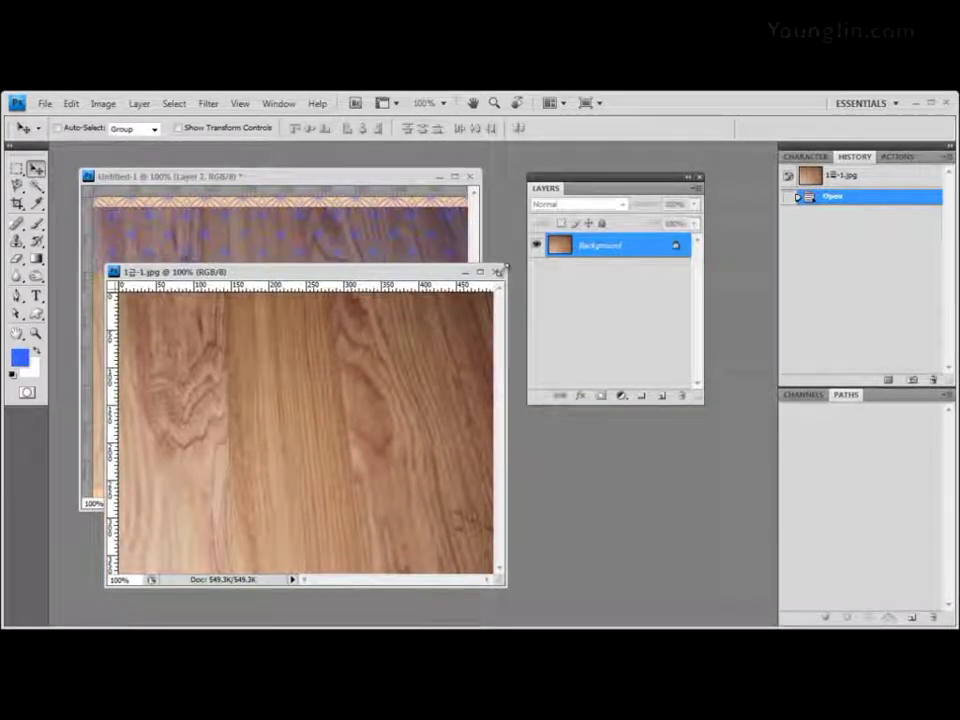
click(498, 271)
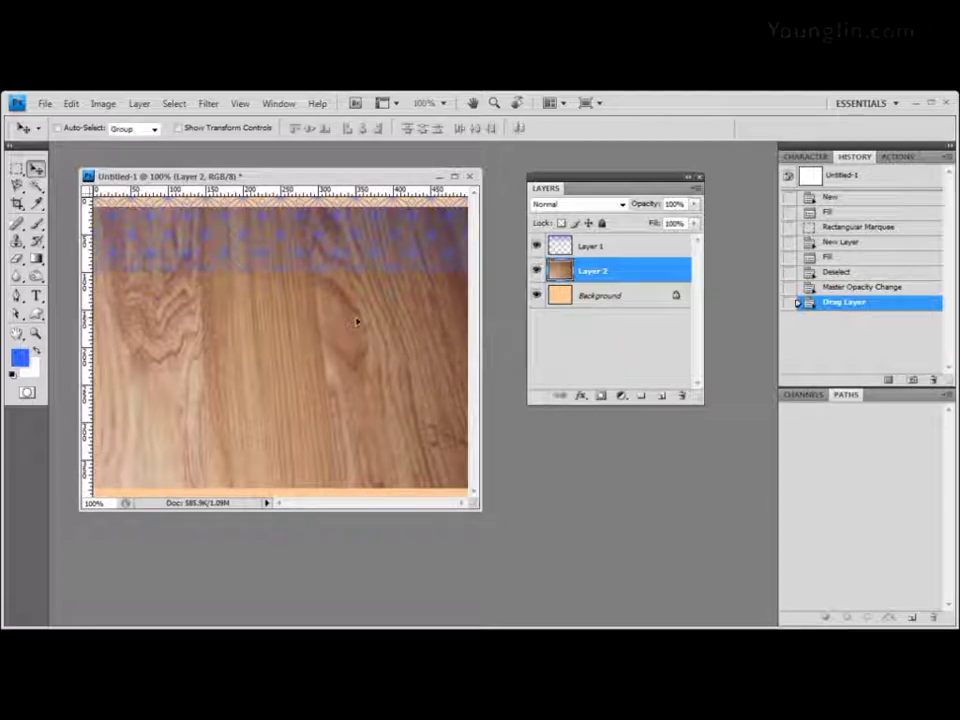
- Shift the wood layer down to the canvas's lower edge and add a layer mask to it
drag(356, 321, 358, 328)
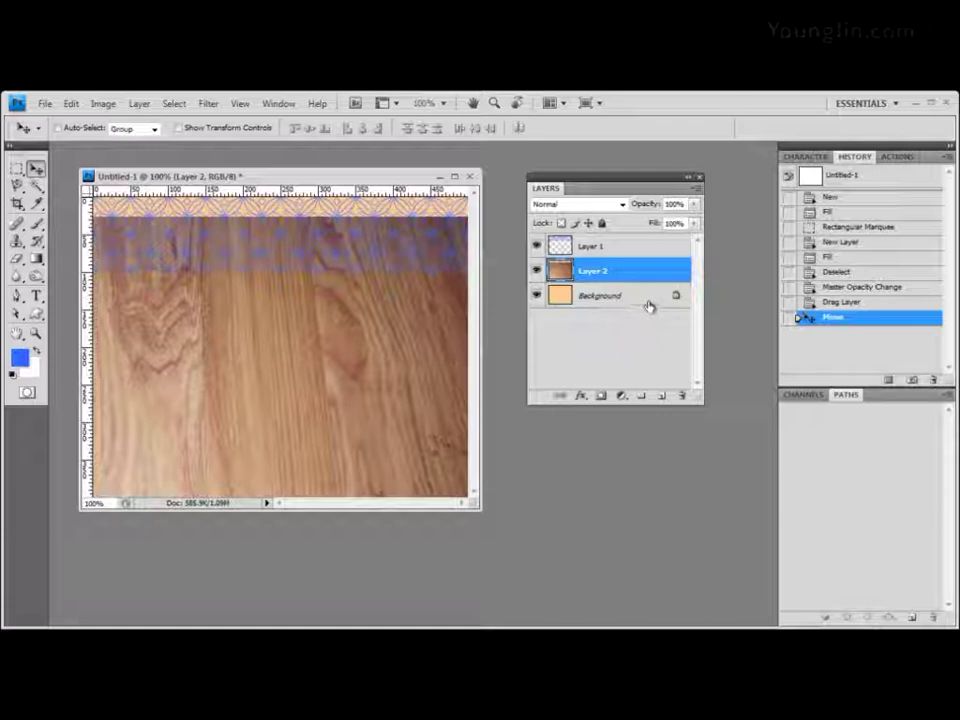
click(600, 397)
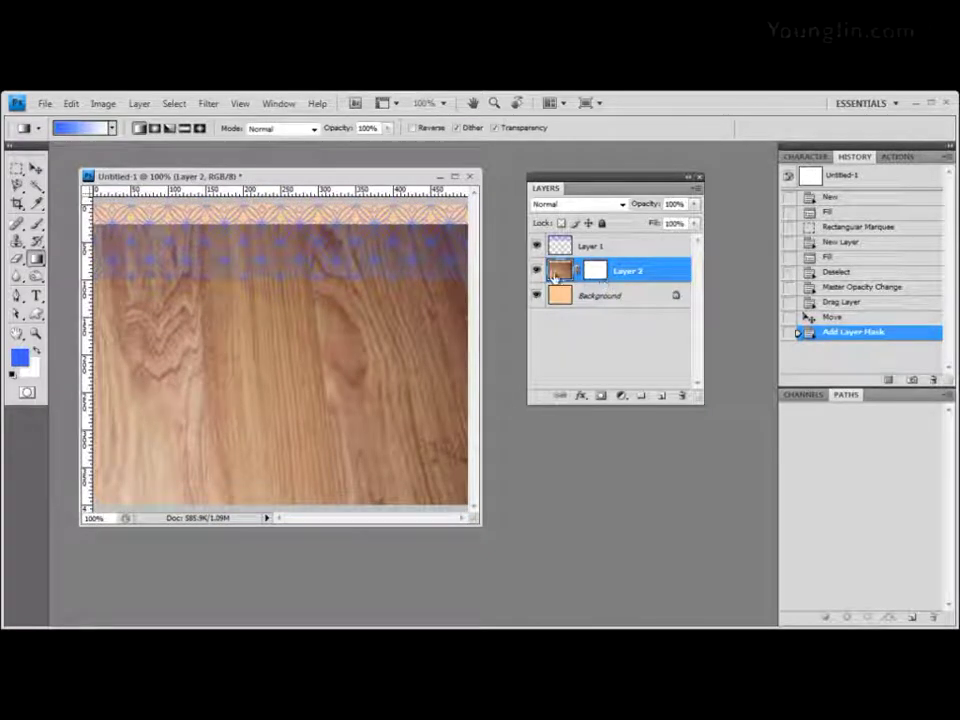
- Set the Gradient tool to the Black, White preset
click(38, 259)
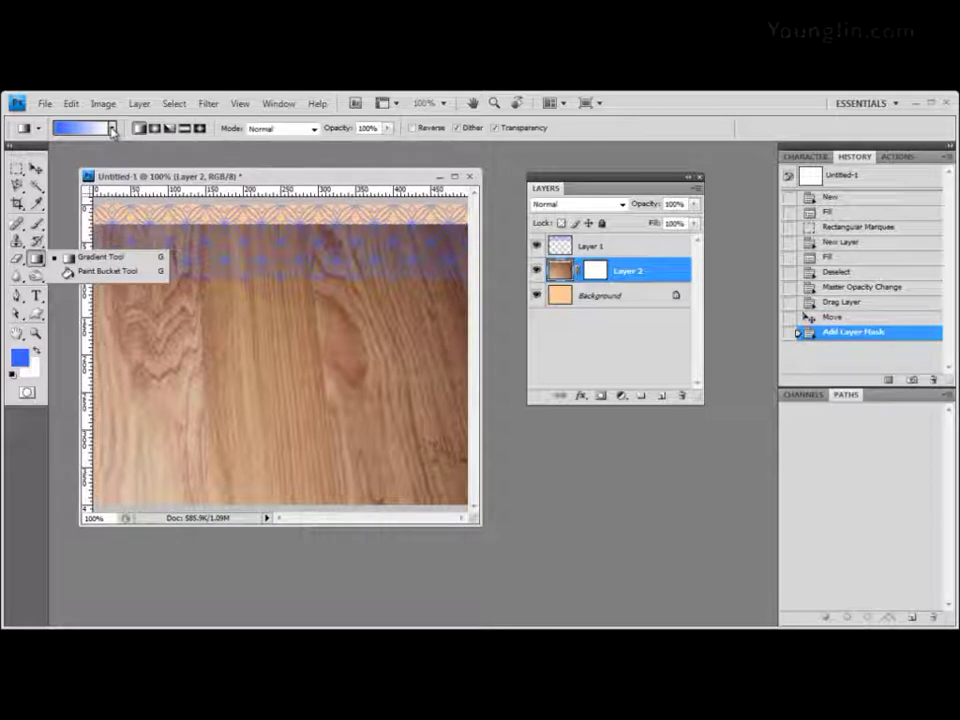
click(114, 129)
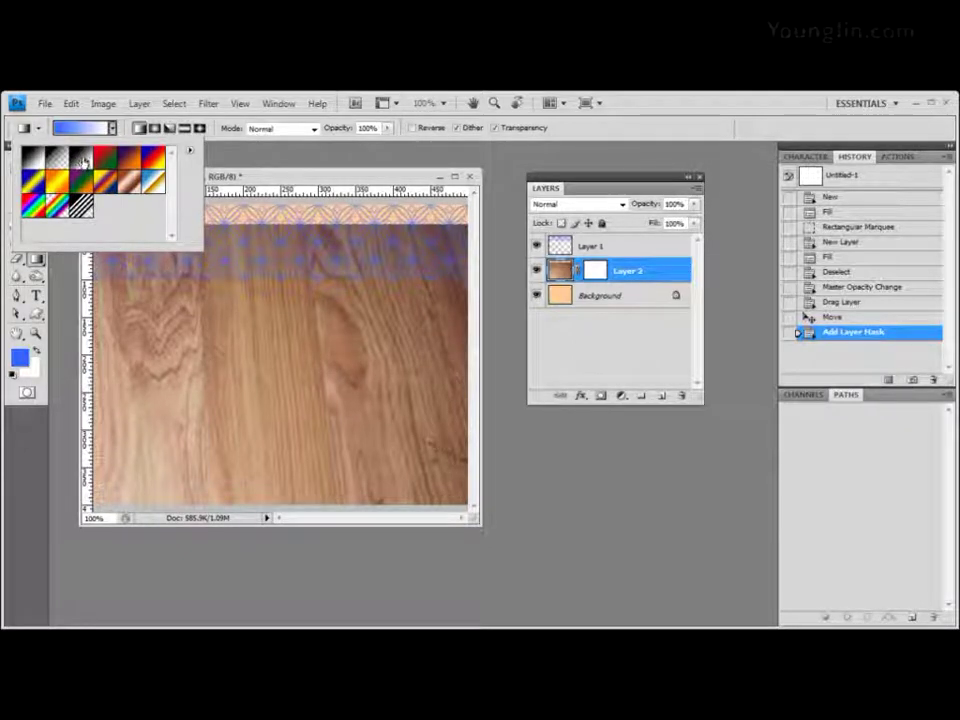
click(84, 164)
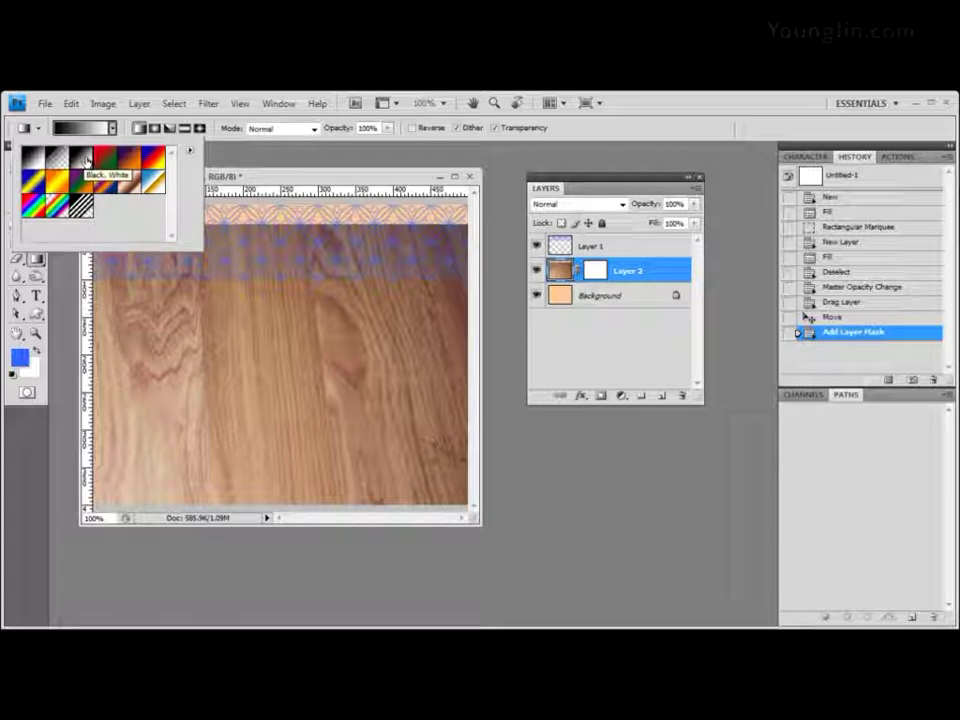
click(316, 174)
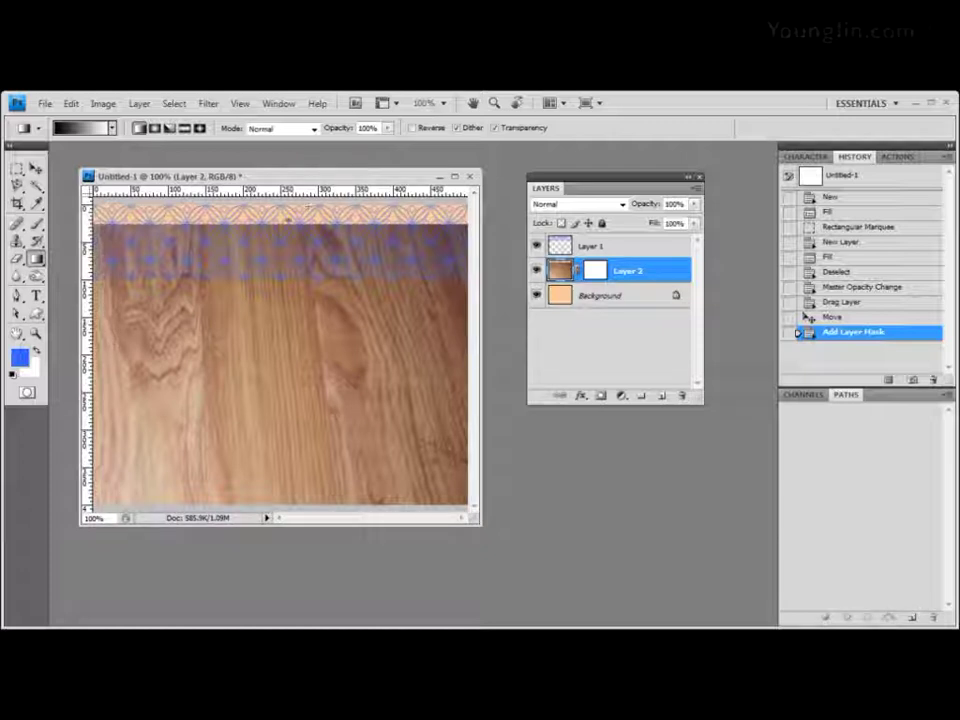
- Fade the wood layer's upper edge with a vertical black-to-white gradient on its mask, undoing the first attempt and drawing it again
click(596, 271)
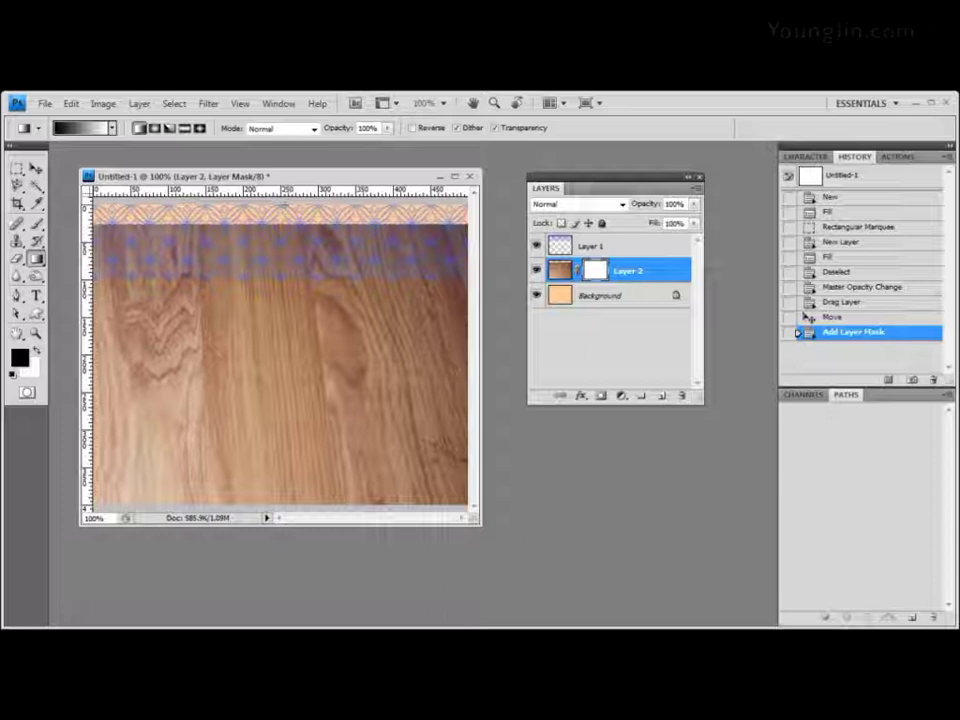
drag(285, 209, 286, 275)
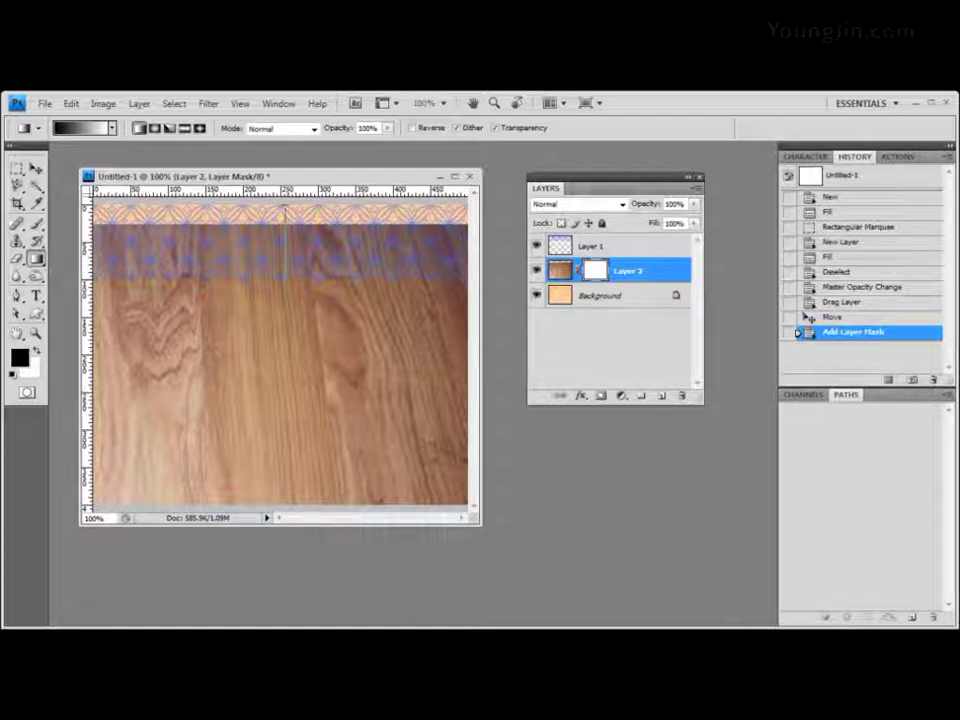
drag(285, 275, 286, 275)
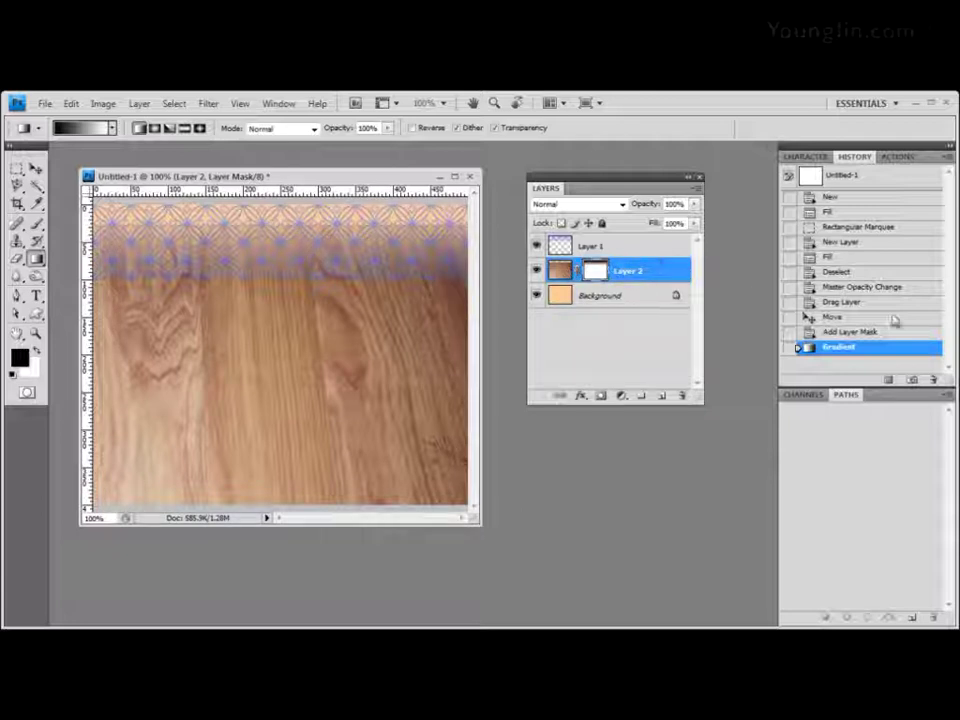
key(ctrl+z)
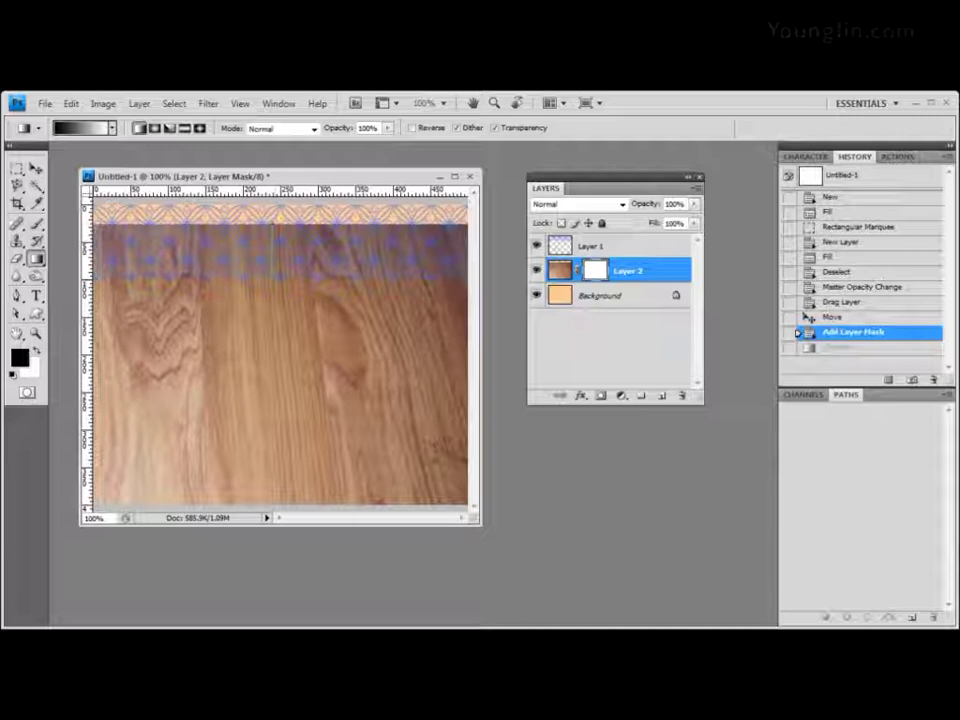
drag(207, 280, 207, 212)
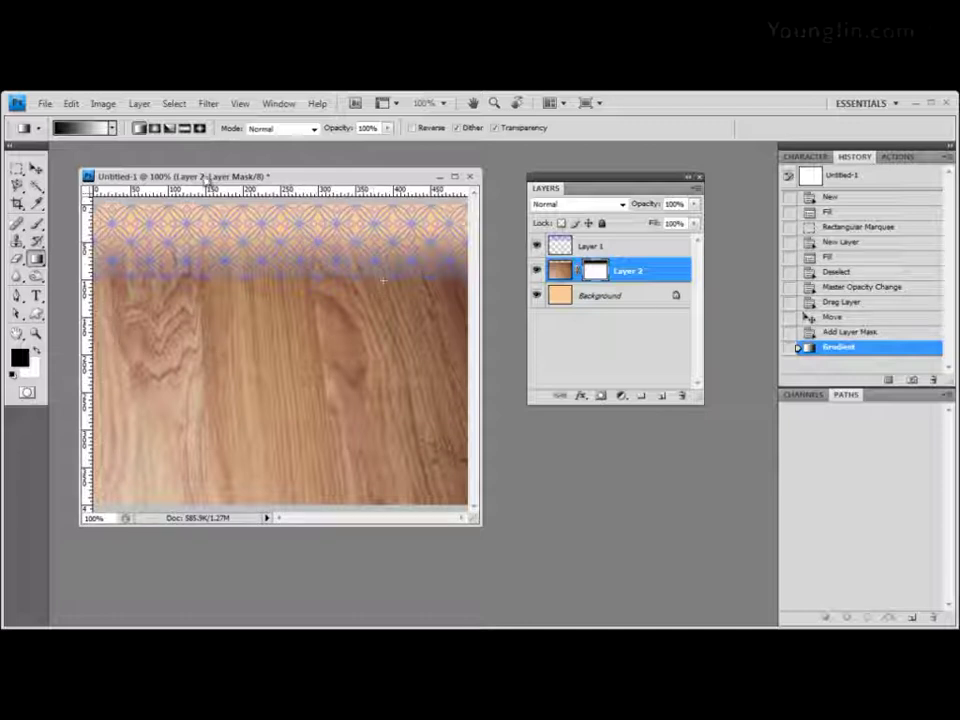
- Create a new 100 x 100 pixel RGB document at 72 pixels/inch with a transparent background
click(44, 103)
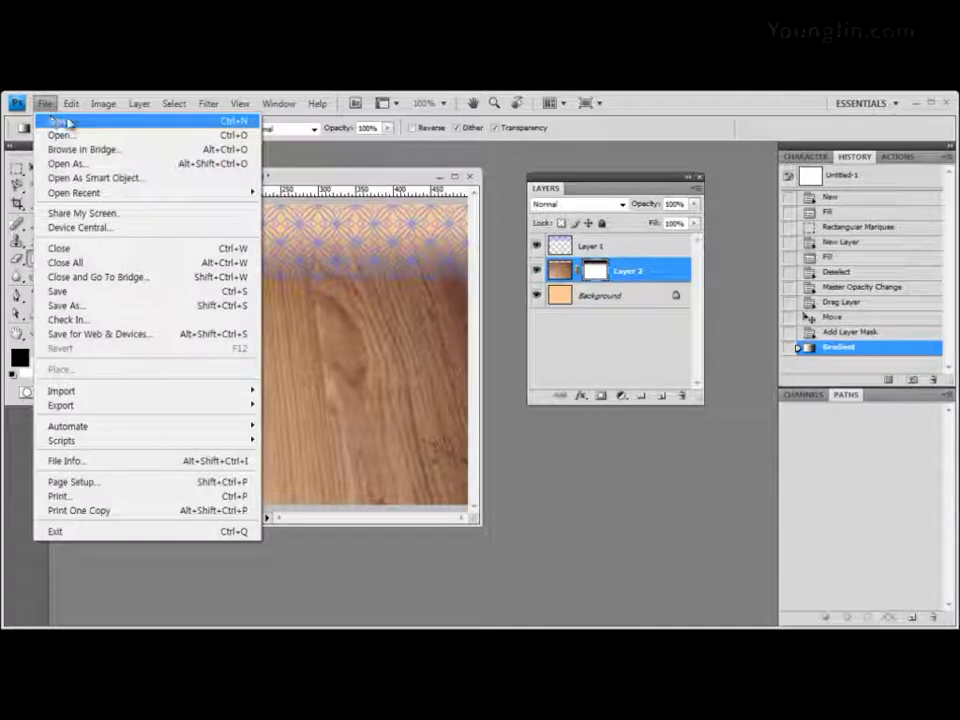
click(52, 121)
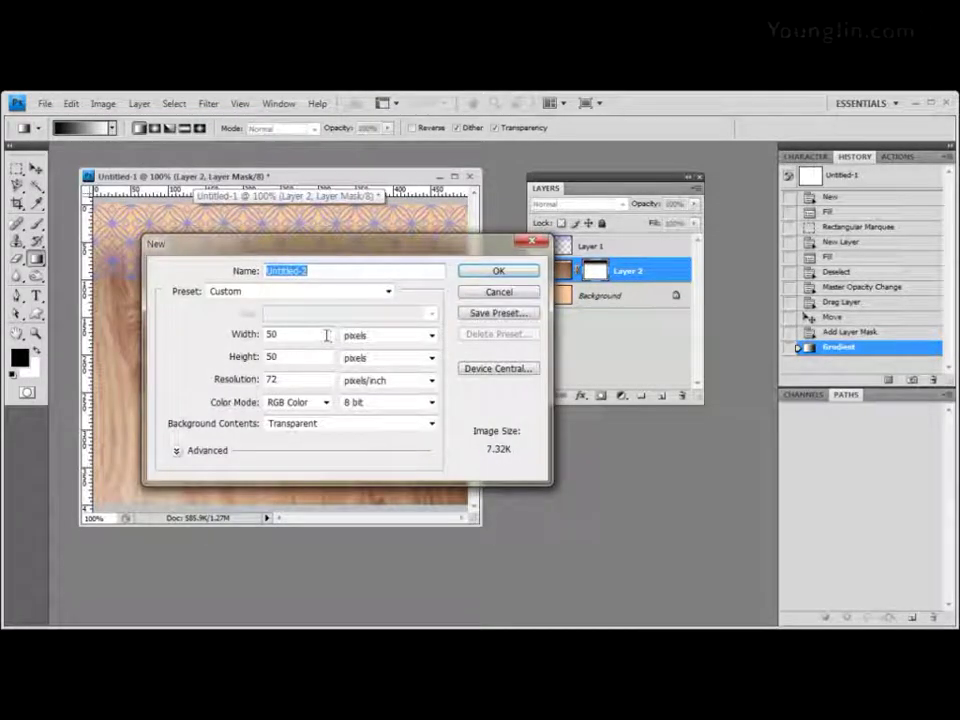
click(322, 335)
double_click(322, 335)
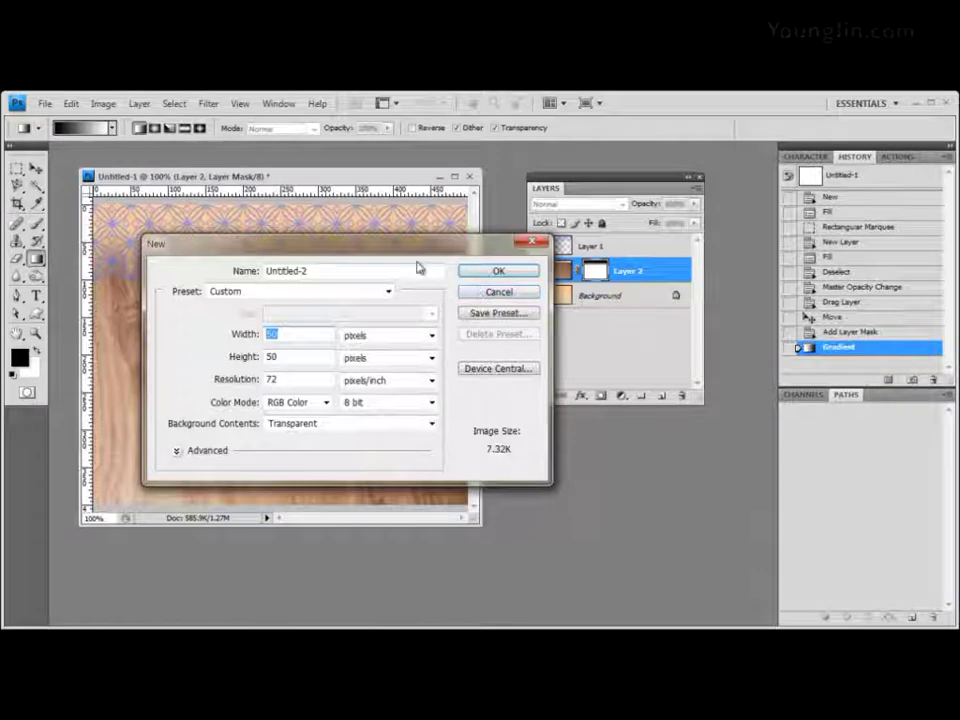
drag(416, 250, 467, 260)
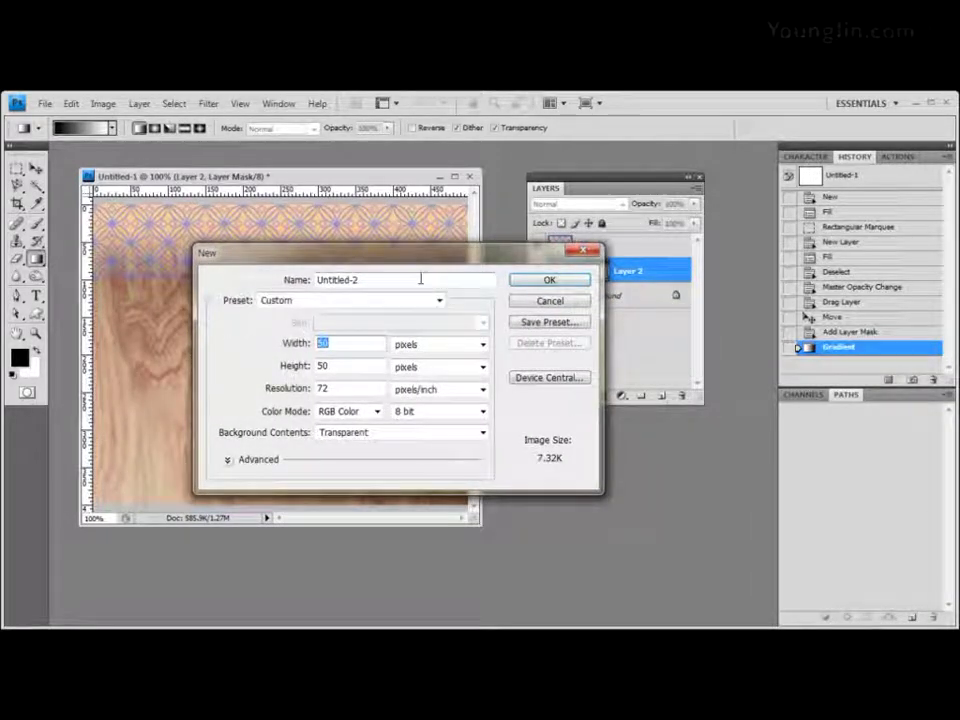
text(100)
click(330, 366)
double_click(330, 366)
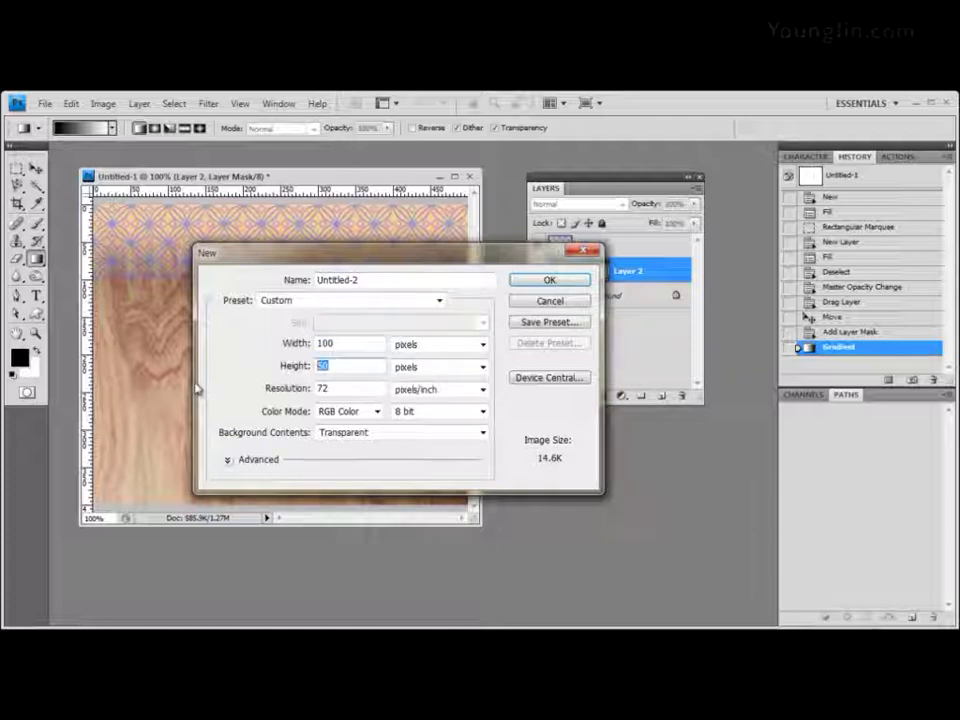
text(100)
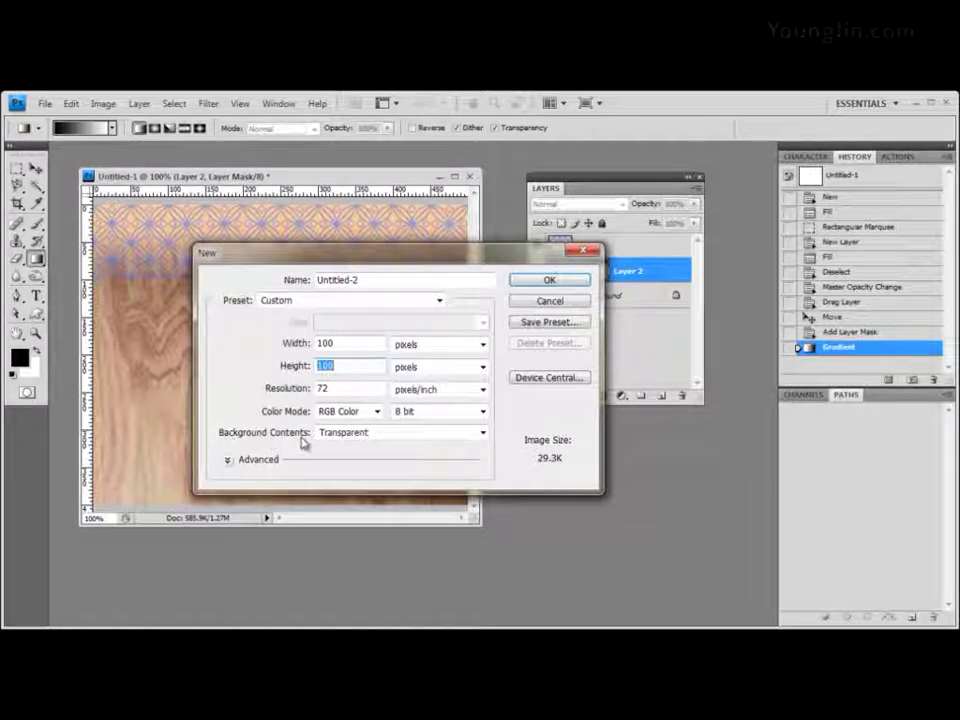
click(482, 432)
click(370, 472)
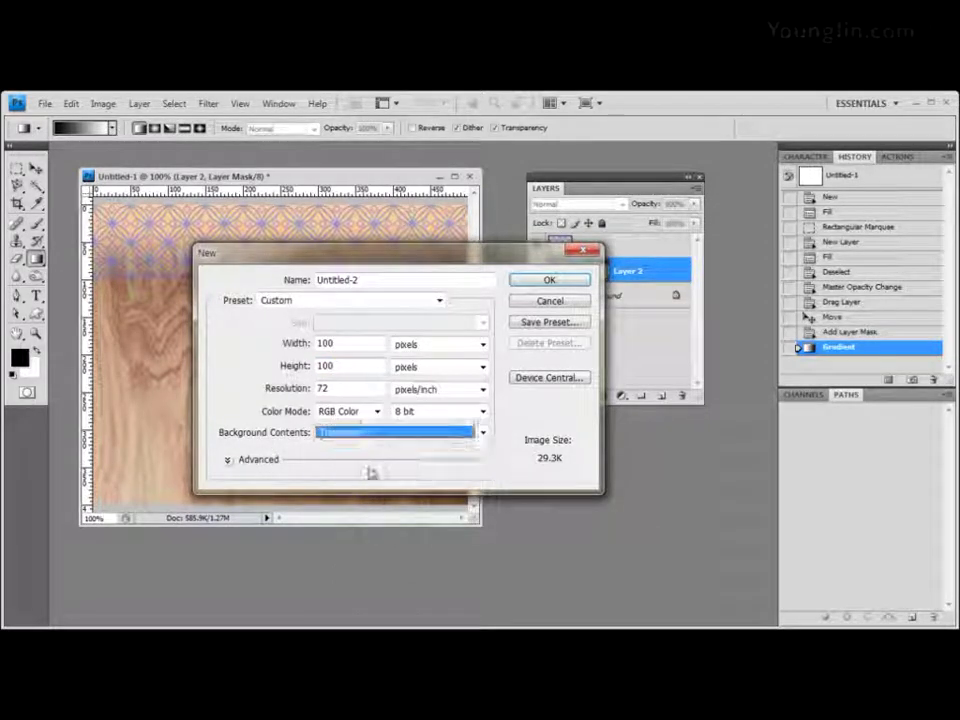
click(571, 283)
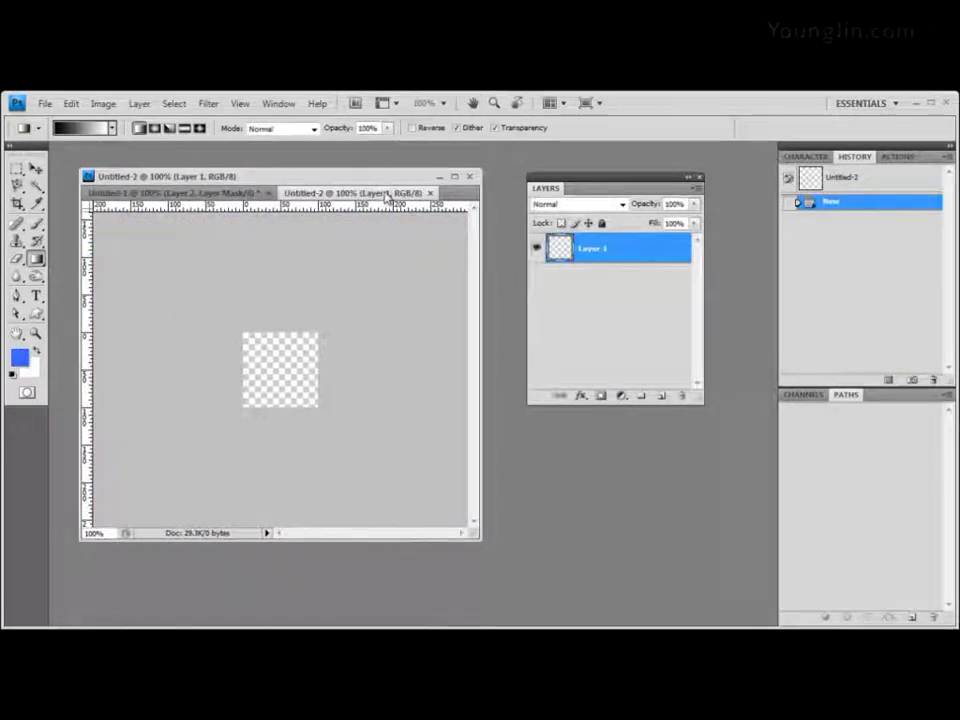
drag(388, 191, 390, 181)
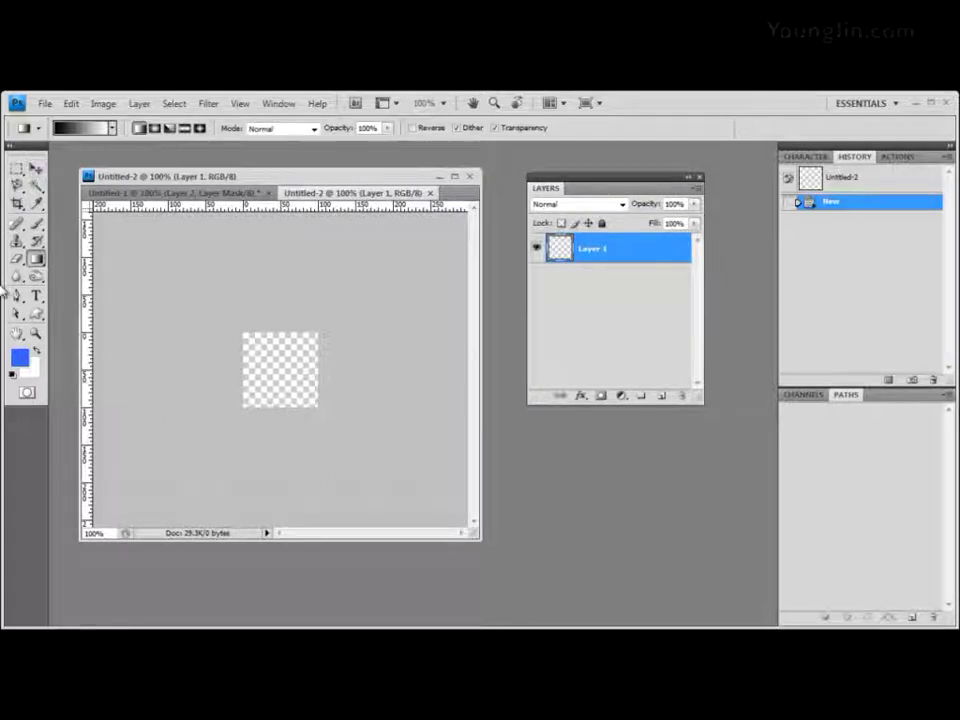
- Activate the Custom Shape tool and replace the listed shapes with the Tiles set
click(36, 315)
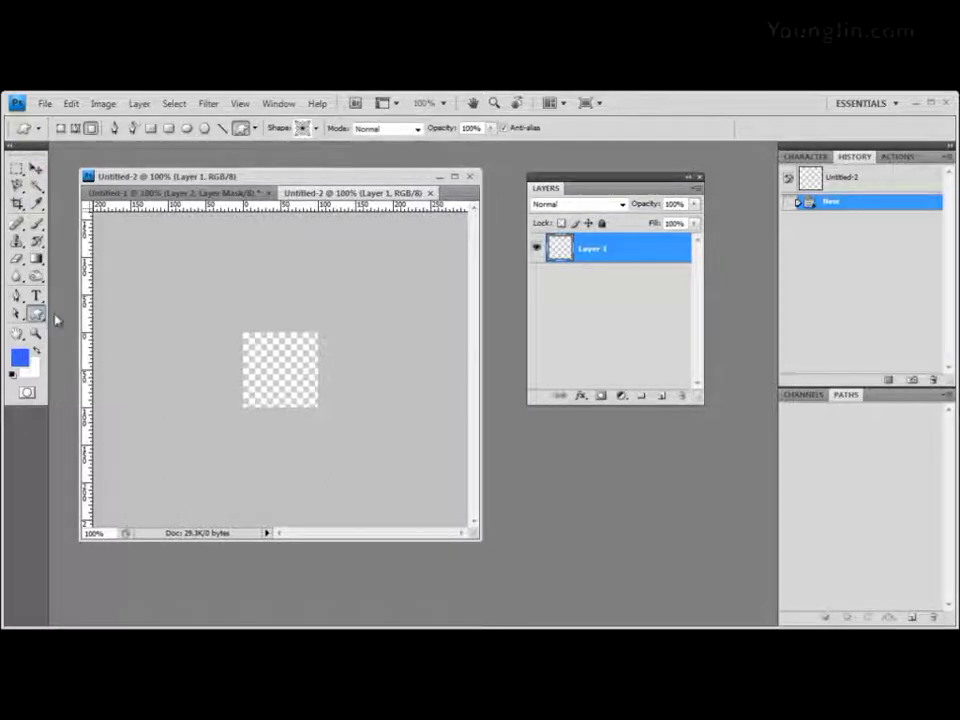
click(317, 129)
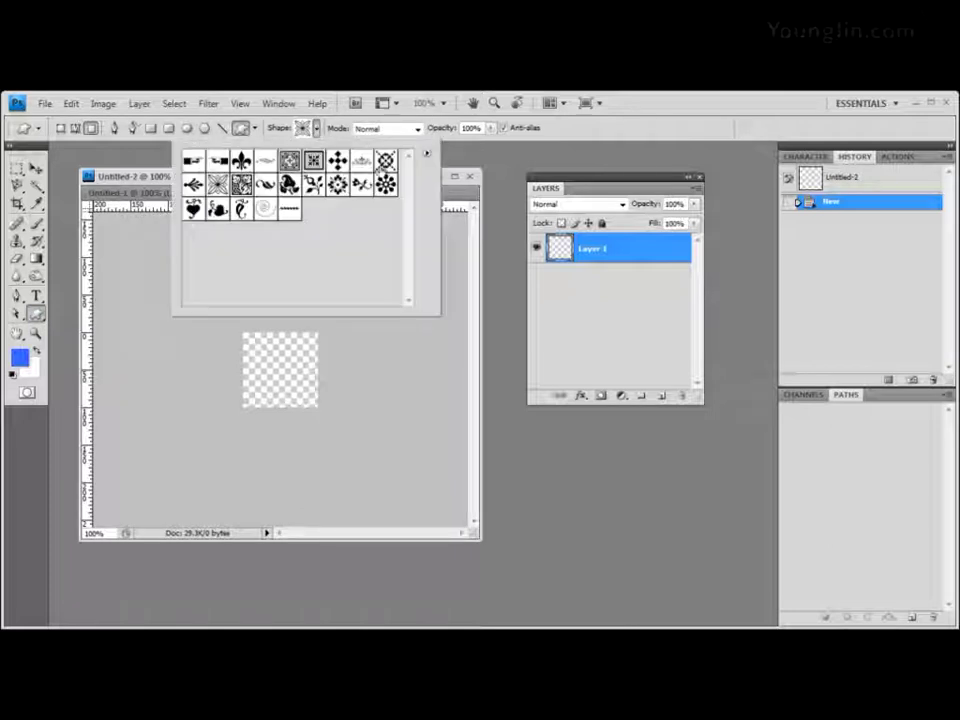
click(426, 156)
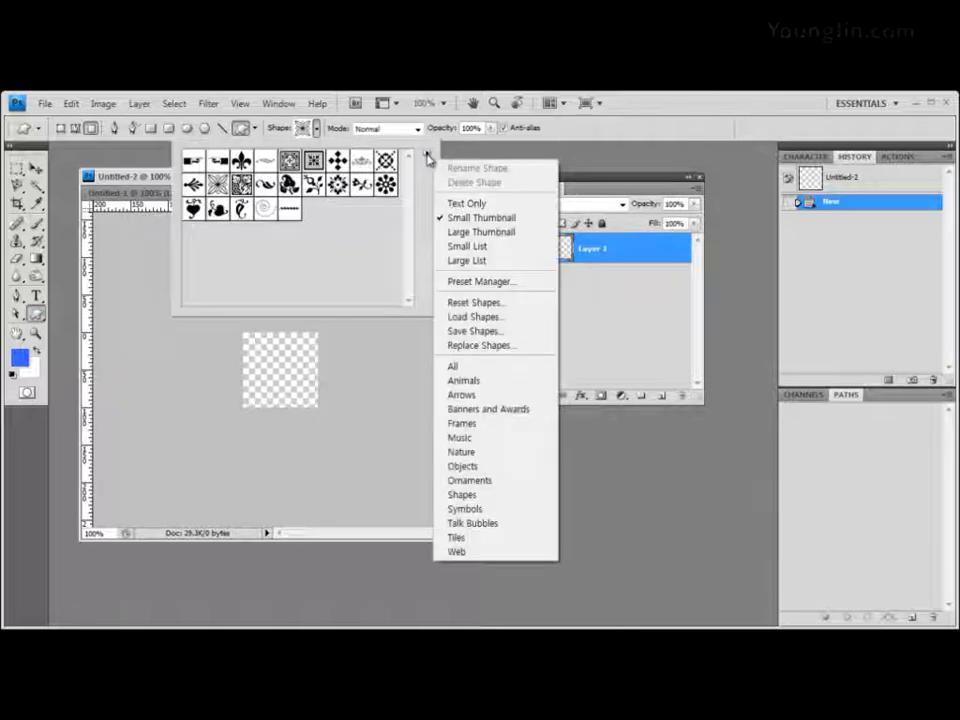
click(480, 539)
click(284, 314)
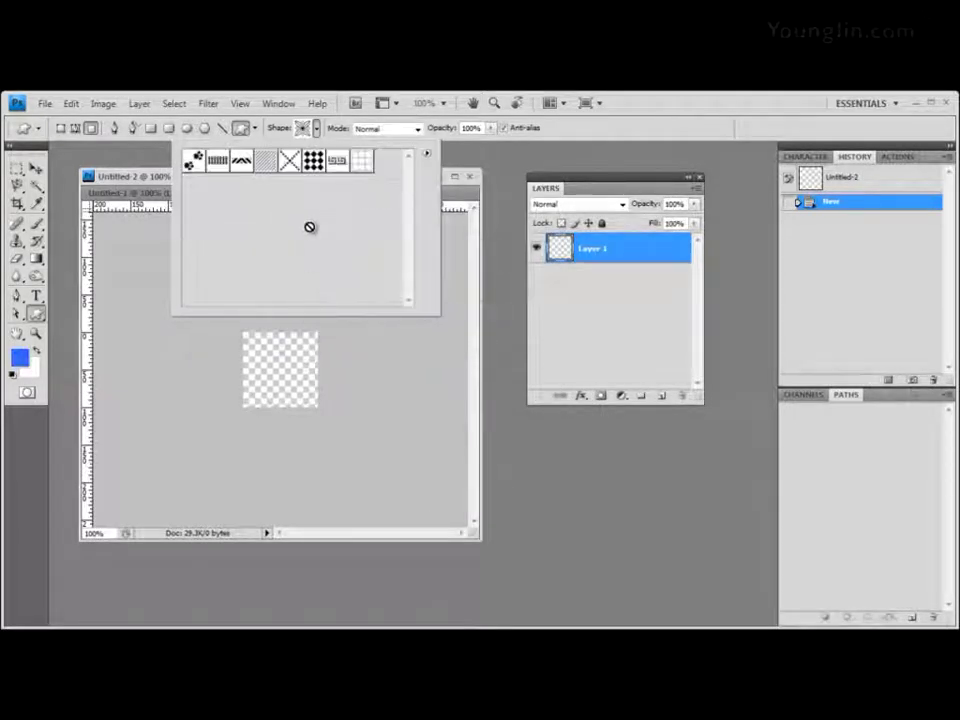
- Draw the Greek-key tile shape in blue so that it fills the whole 100 x 100 px canvas
click(337, 162)
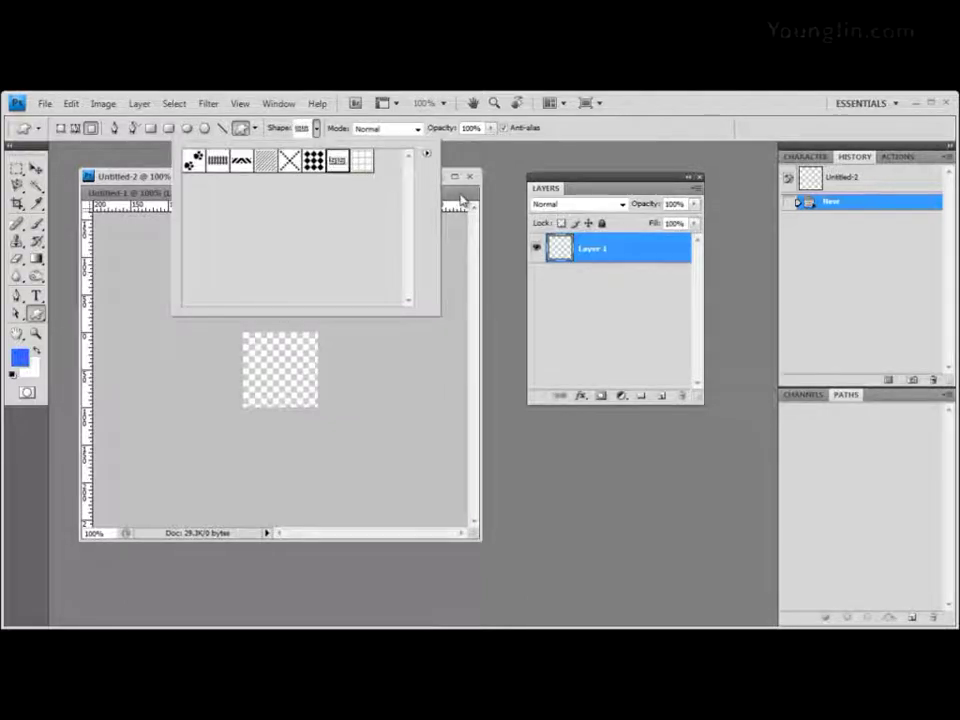
key(Return)
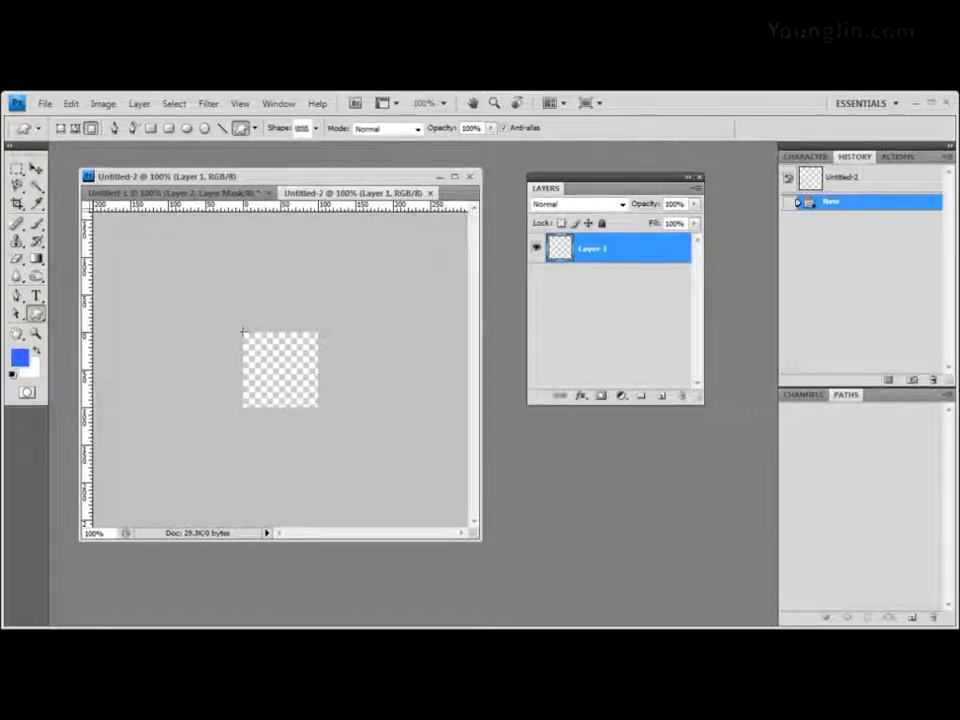
drag(243, 331, 318, 405)
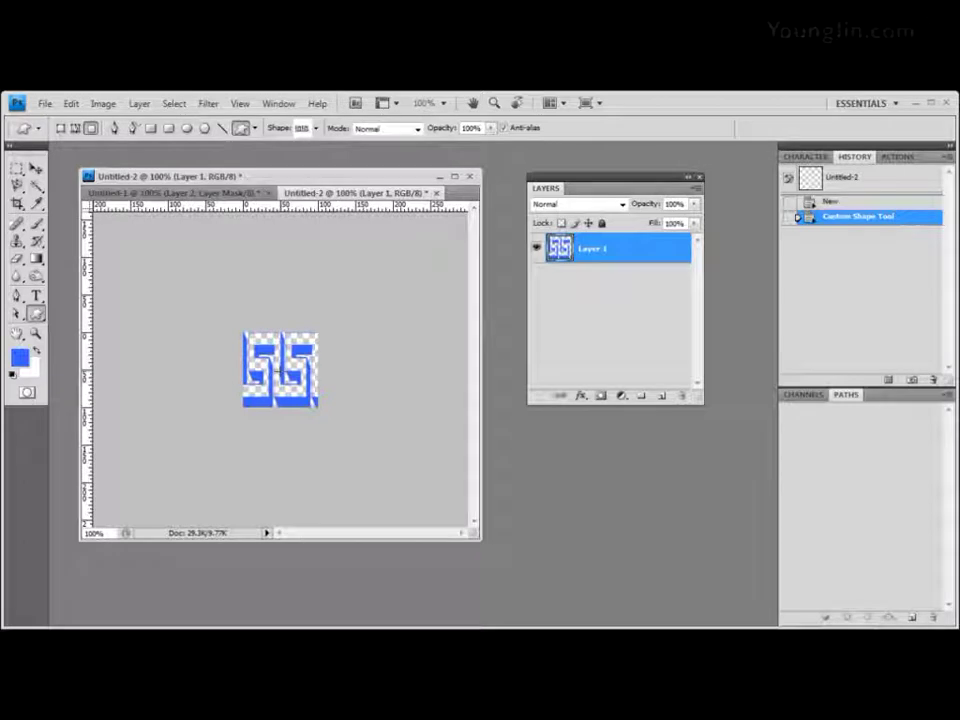
- Define the blue tile artwork as a pattern under its default name, and close its document without saving
click(71, 104)
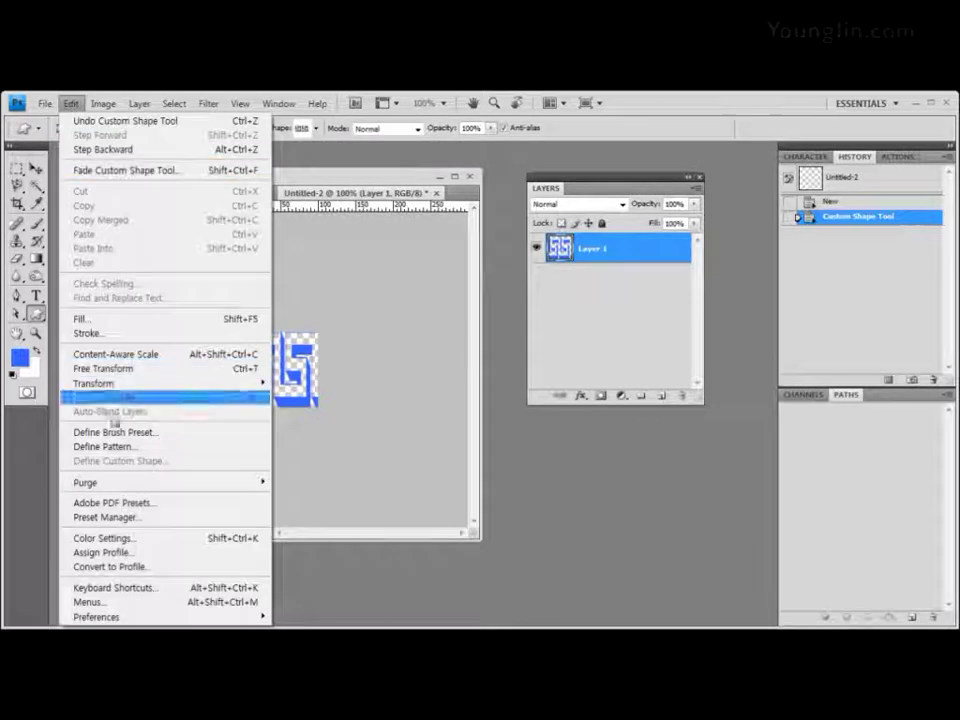
click(140, 447)
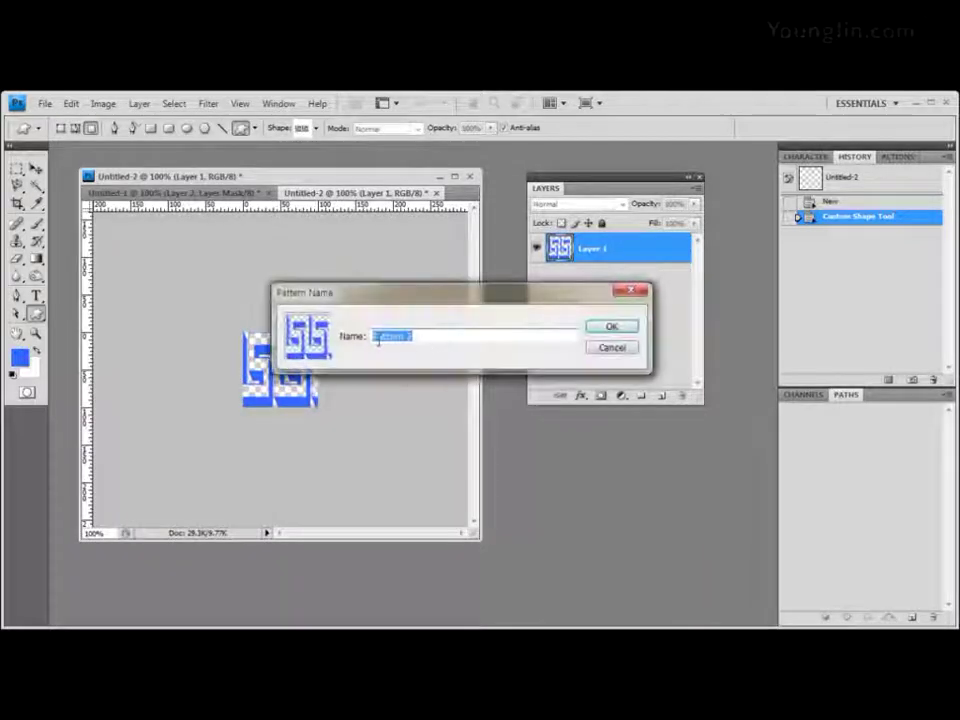
click(634, 328)
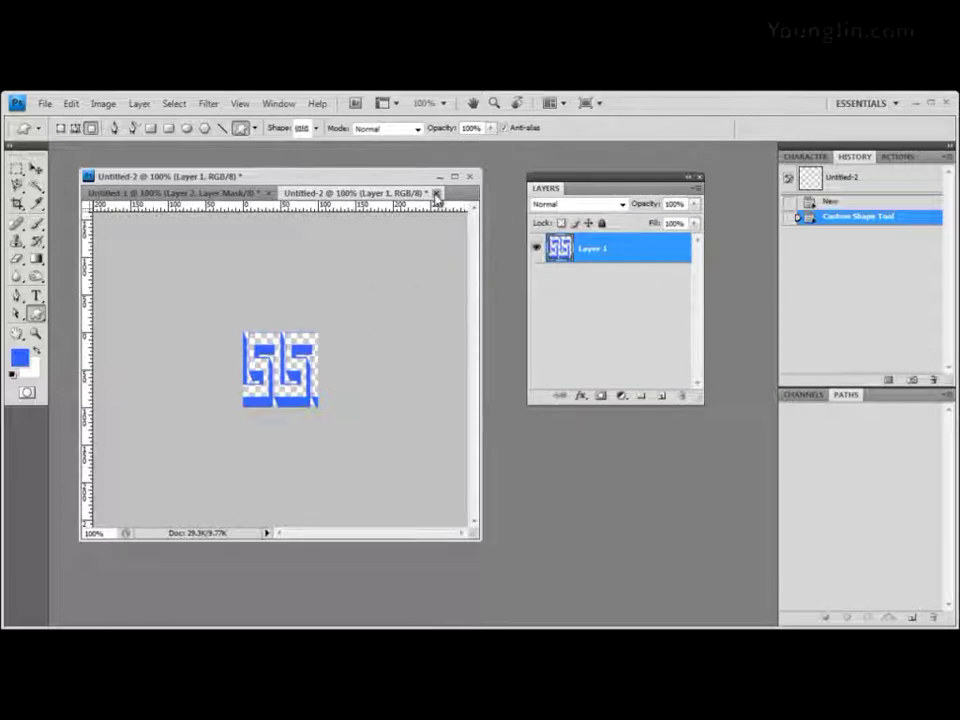
click(437, 194)
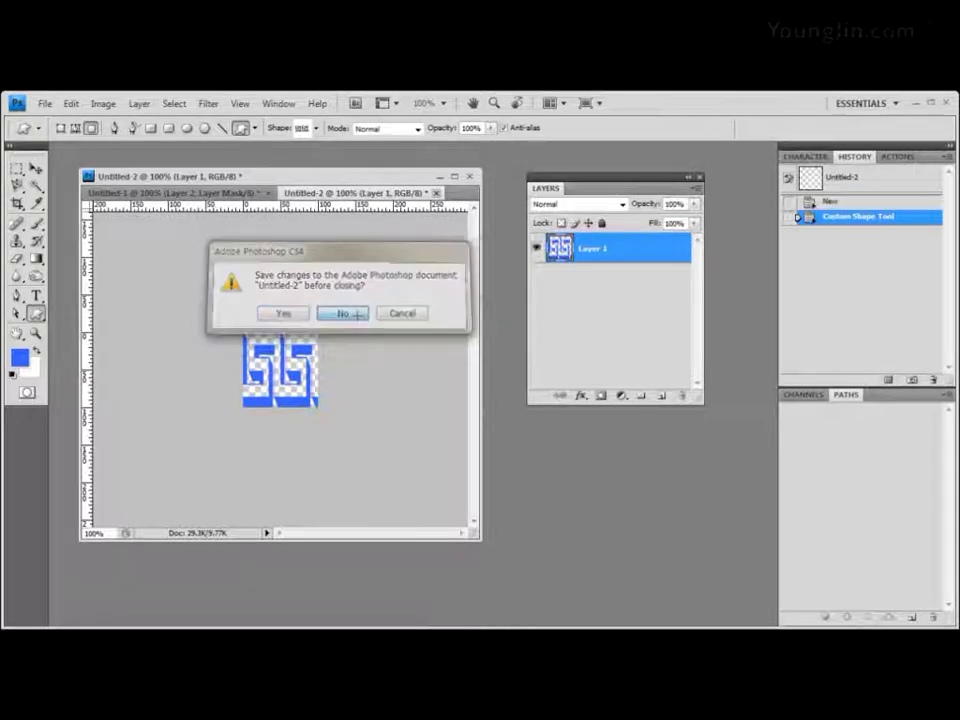
click(343, 314)
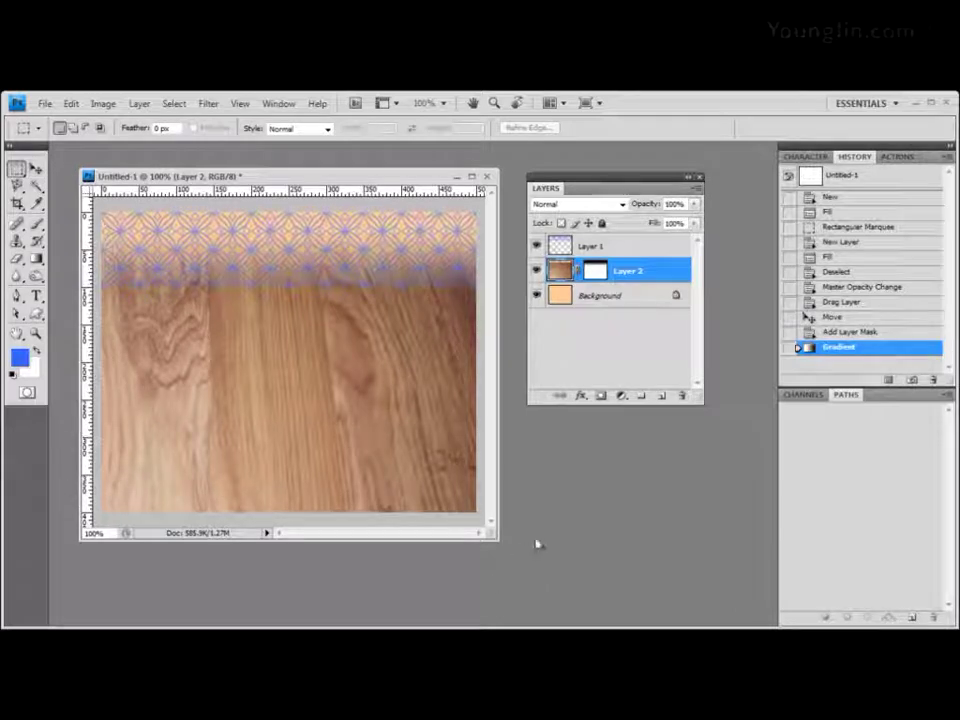
- Select the full-width lower half of the canvas with a rectangular marquee and add an empty layer above the wood layer
mouse_move(497, 540)
mouse_down()
mouse_move(481, 517)
mouse_move(509, 535)
mouse_up()
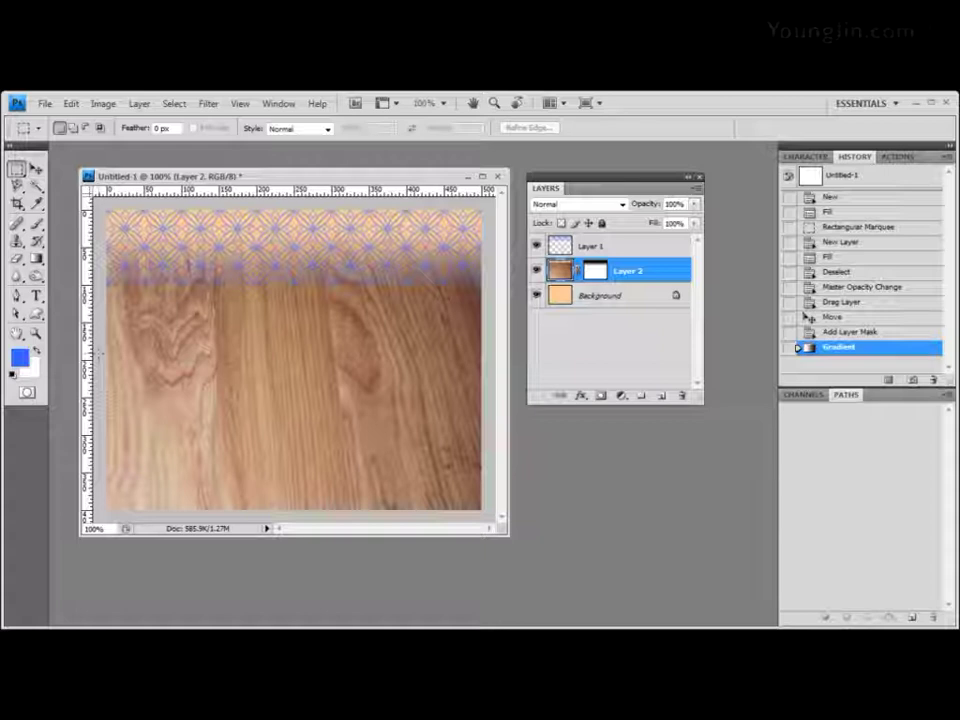
drag(104, 352, 483, 511)
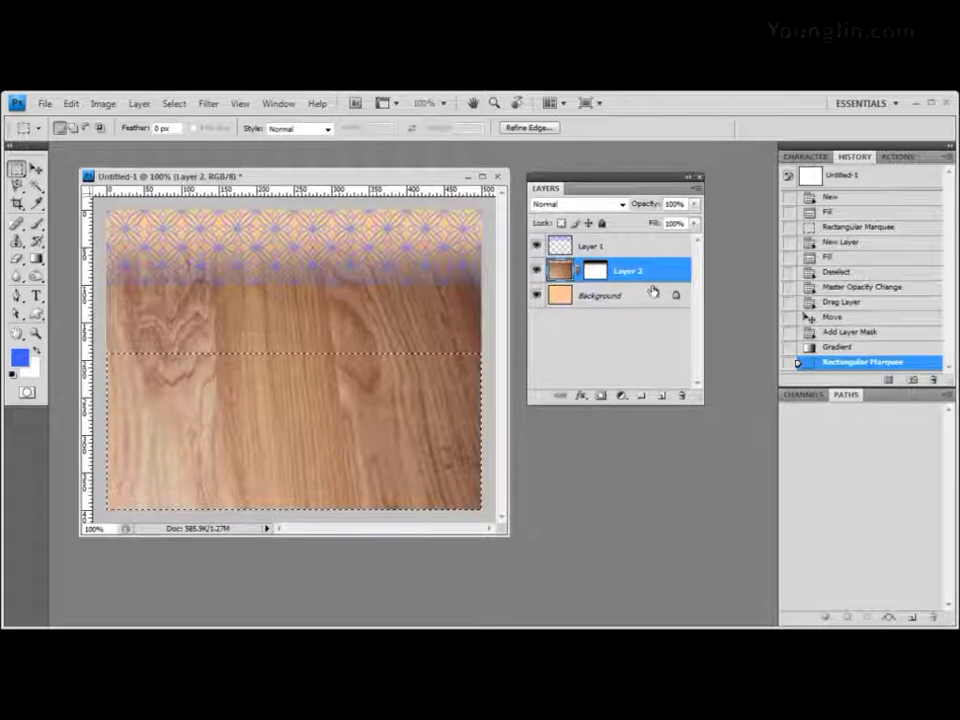
click(661, 397)
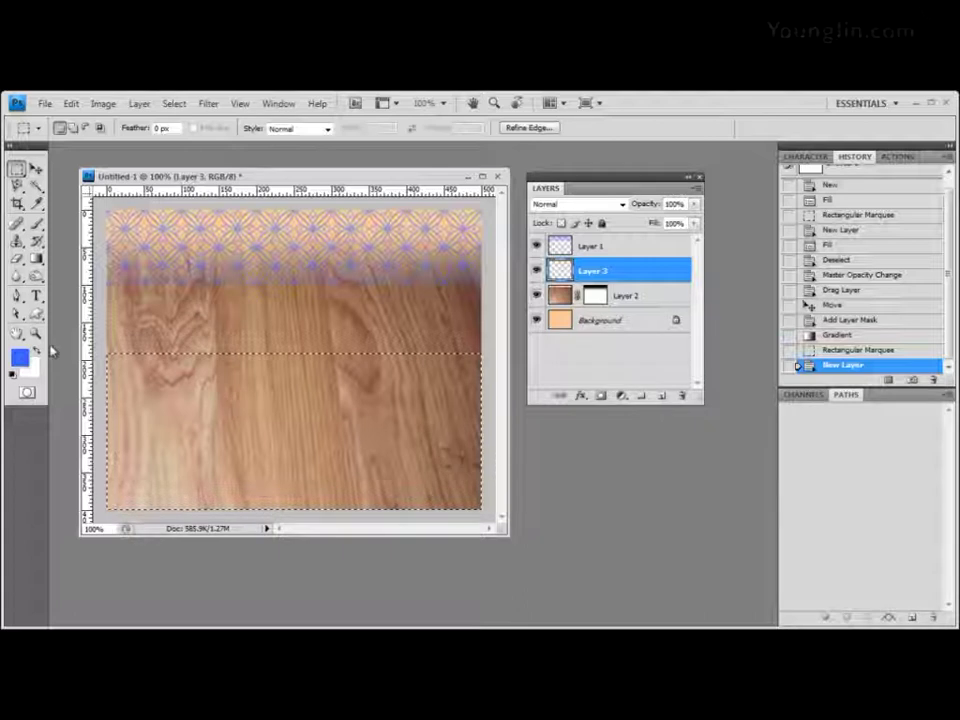
- Fill the selected lower half on the empty layer with the blue Greek-key custom pattern at 100% opacity in Normal mode
click(71, 103)
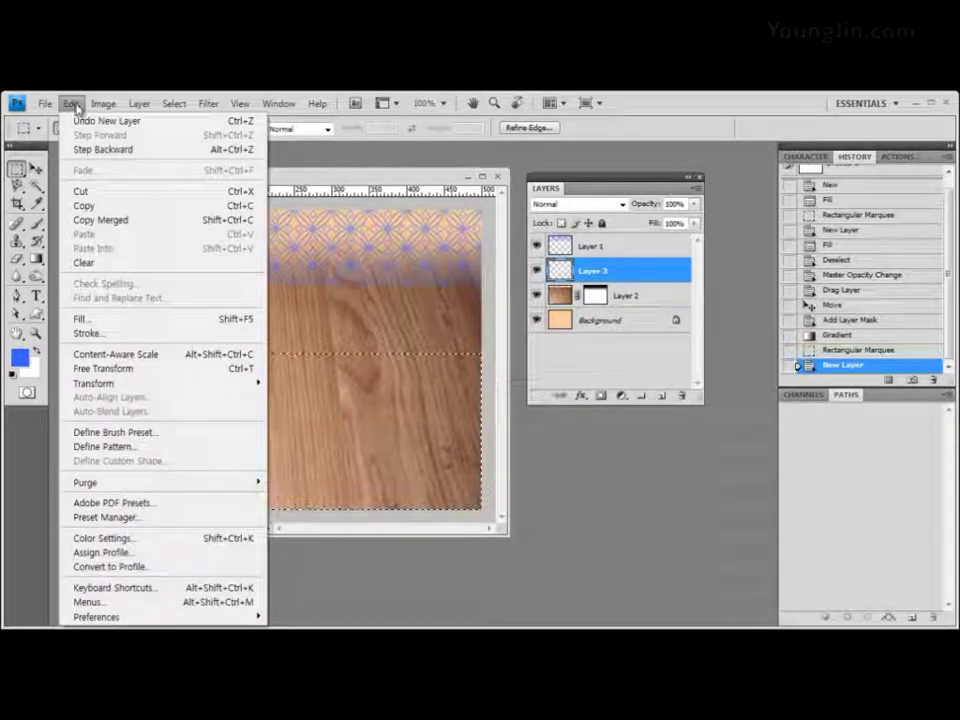
click(105, 320)
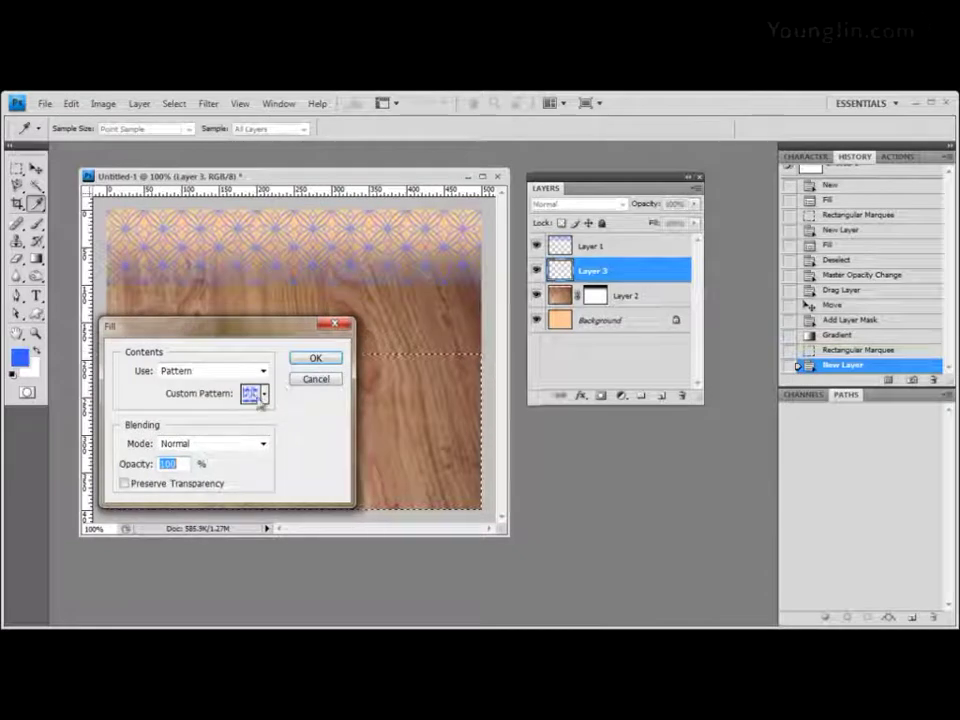
click(264, 395)
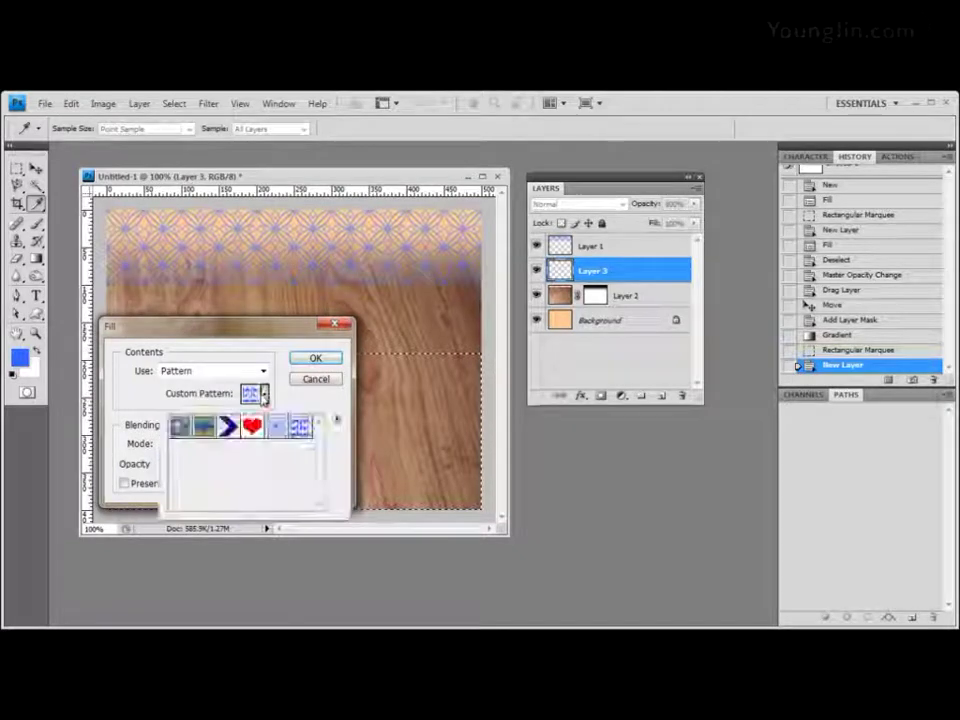
click(176, 373)
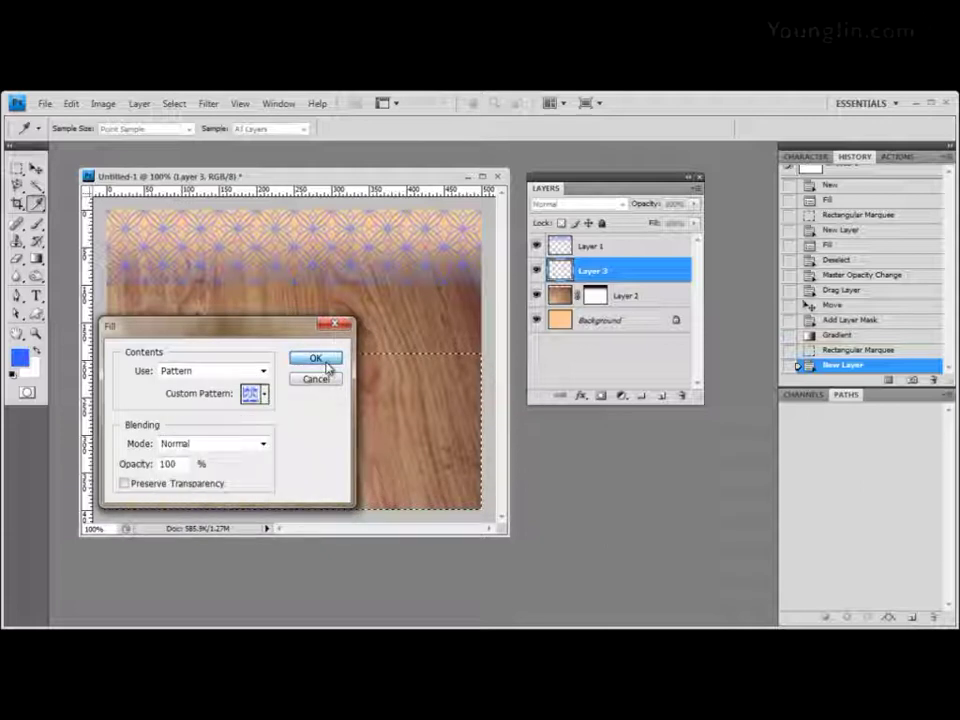
click(315, 359)
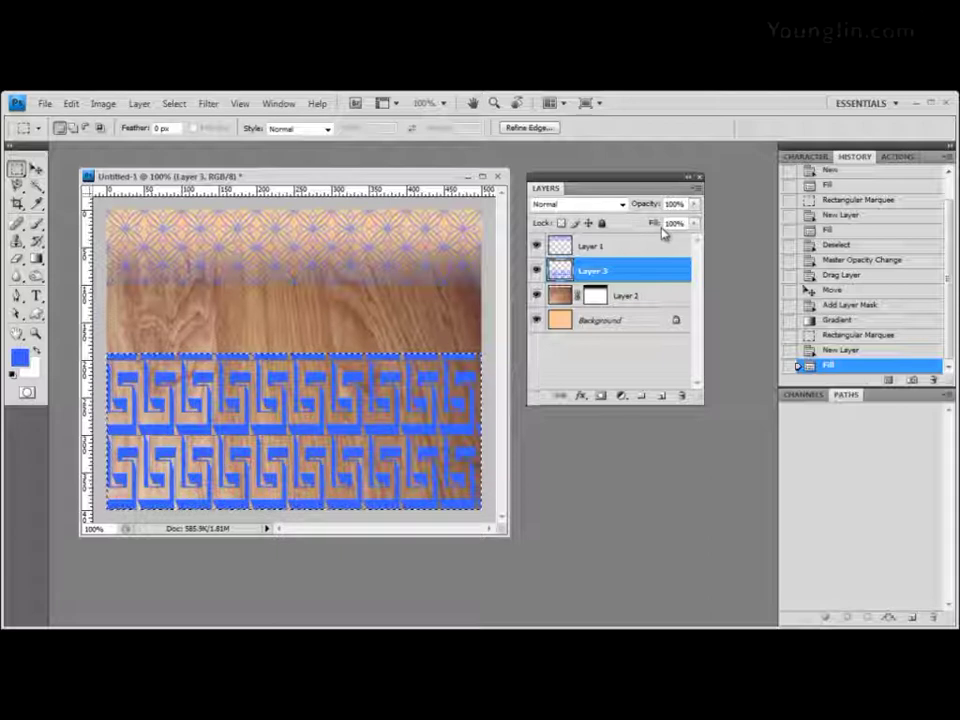
- Set the tile-pattern layer to 70% opacity with the Soft Light blending mode and clear the marquee selection
key(7)
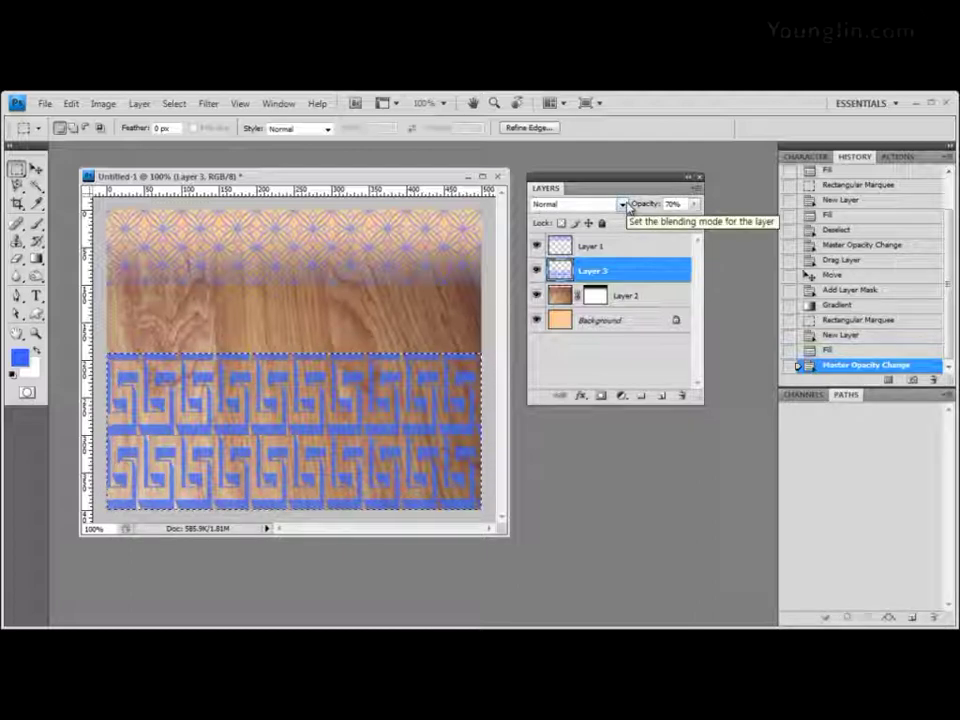
click(624, 204)
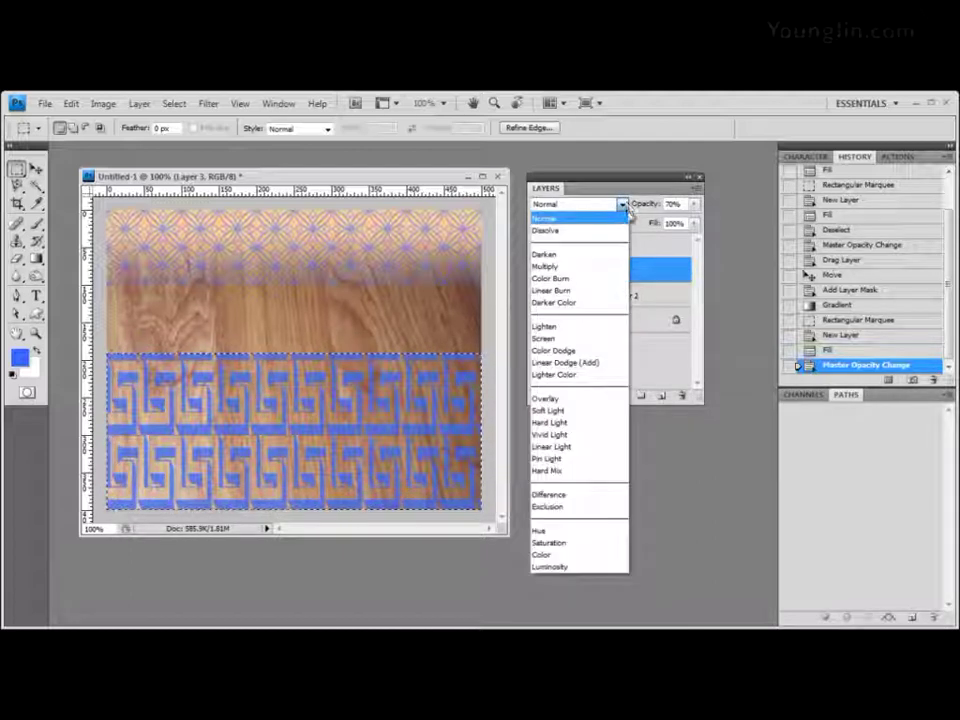
click(597, 412)
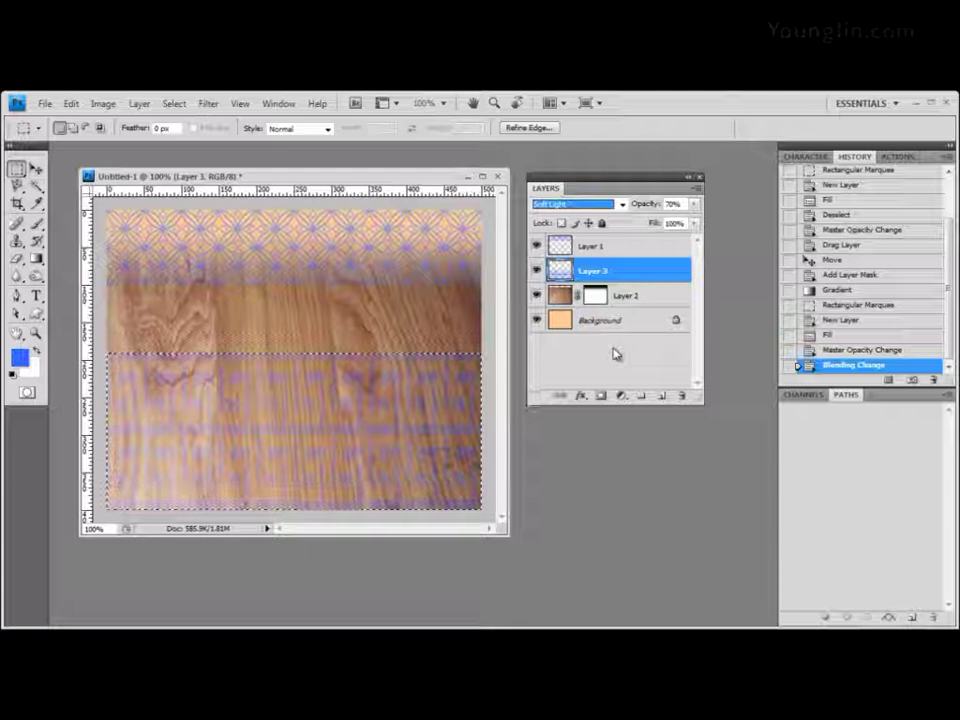
key(shift+plus)
key(ctrl+d)
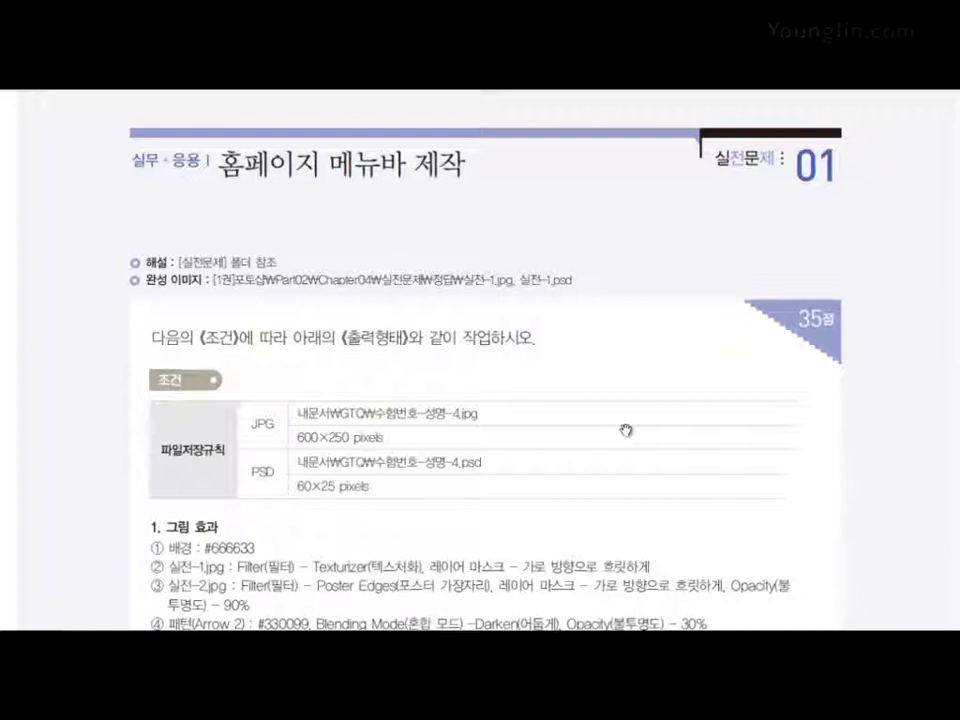
- Review the file rules, image and text effects, and sample output of practice problem 01, the homepage menu bar
scroll(625, 431, down, 5)
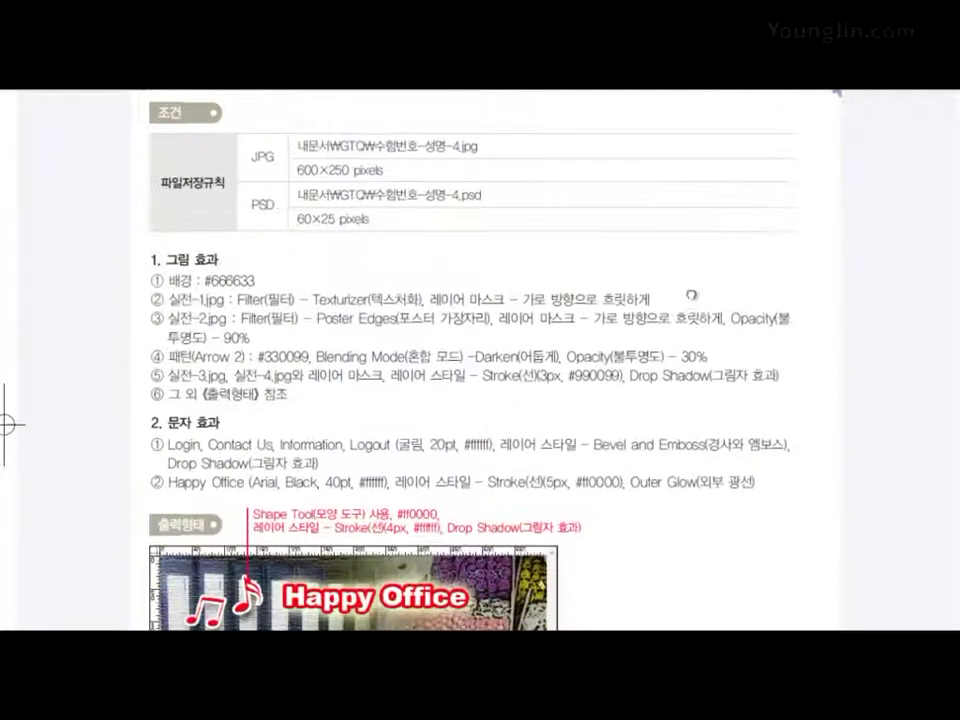
scroll(691, 296, down, 1)
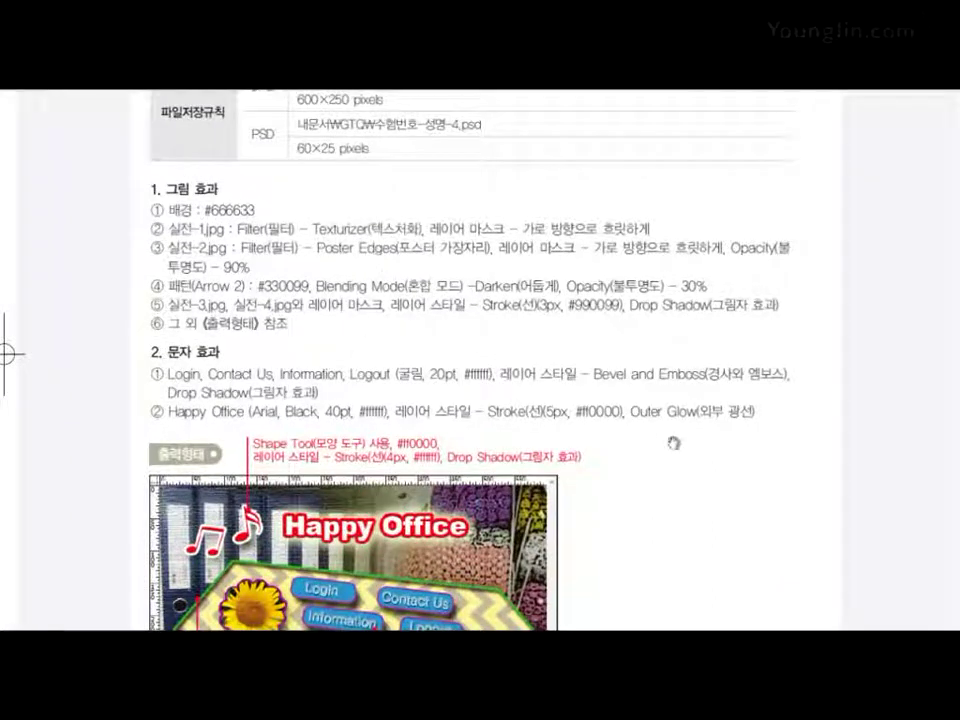
scroll(673, 442, down, 3)
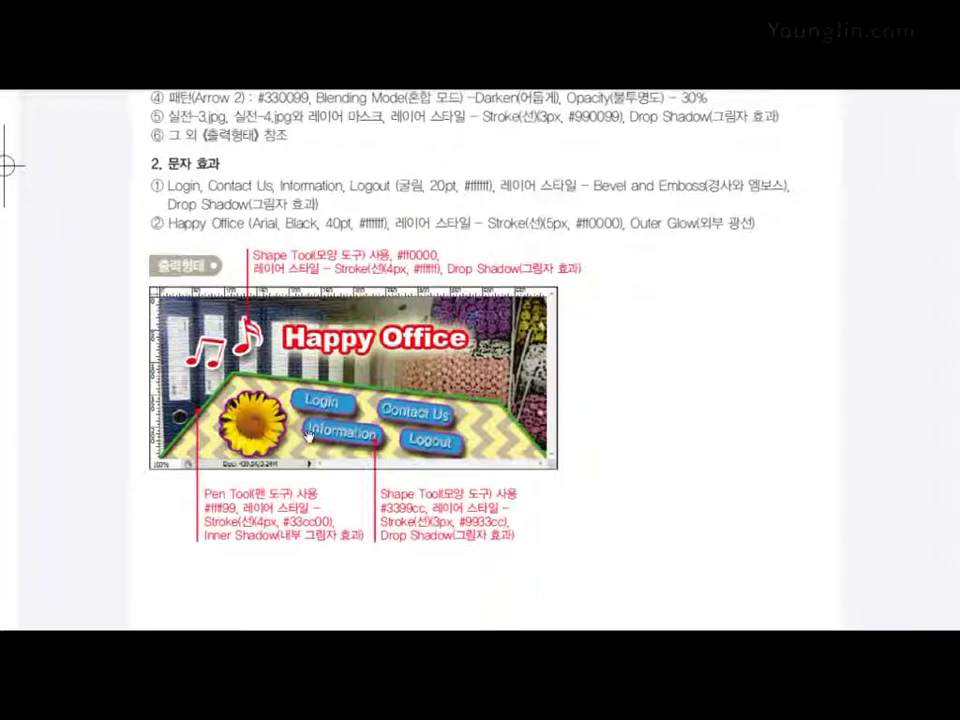
scroll(308, 435, down, 1)
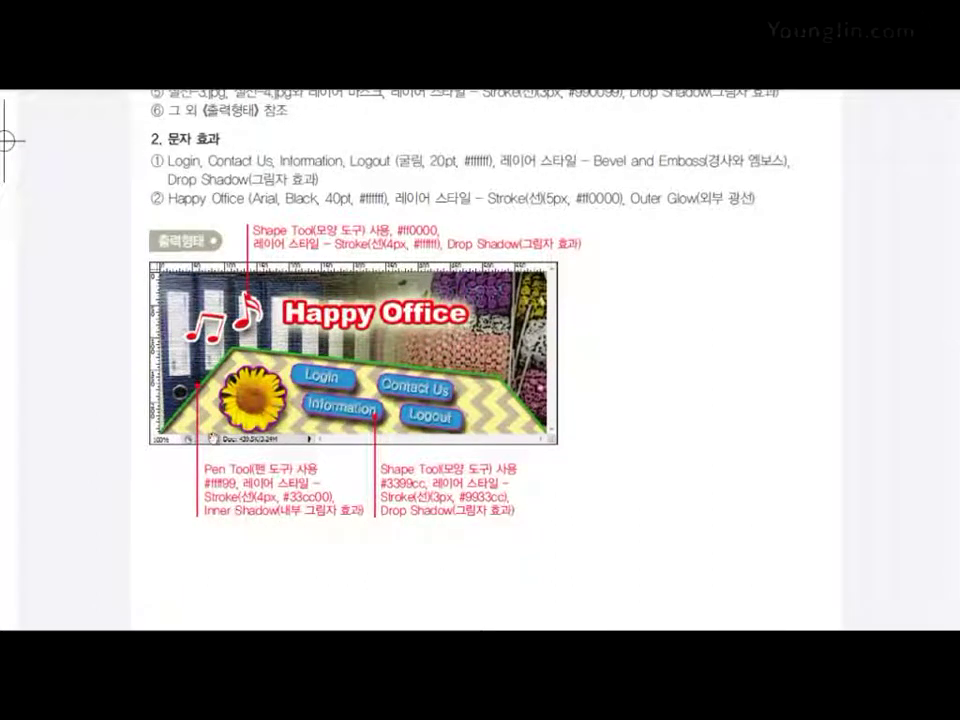